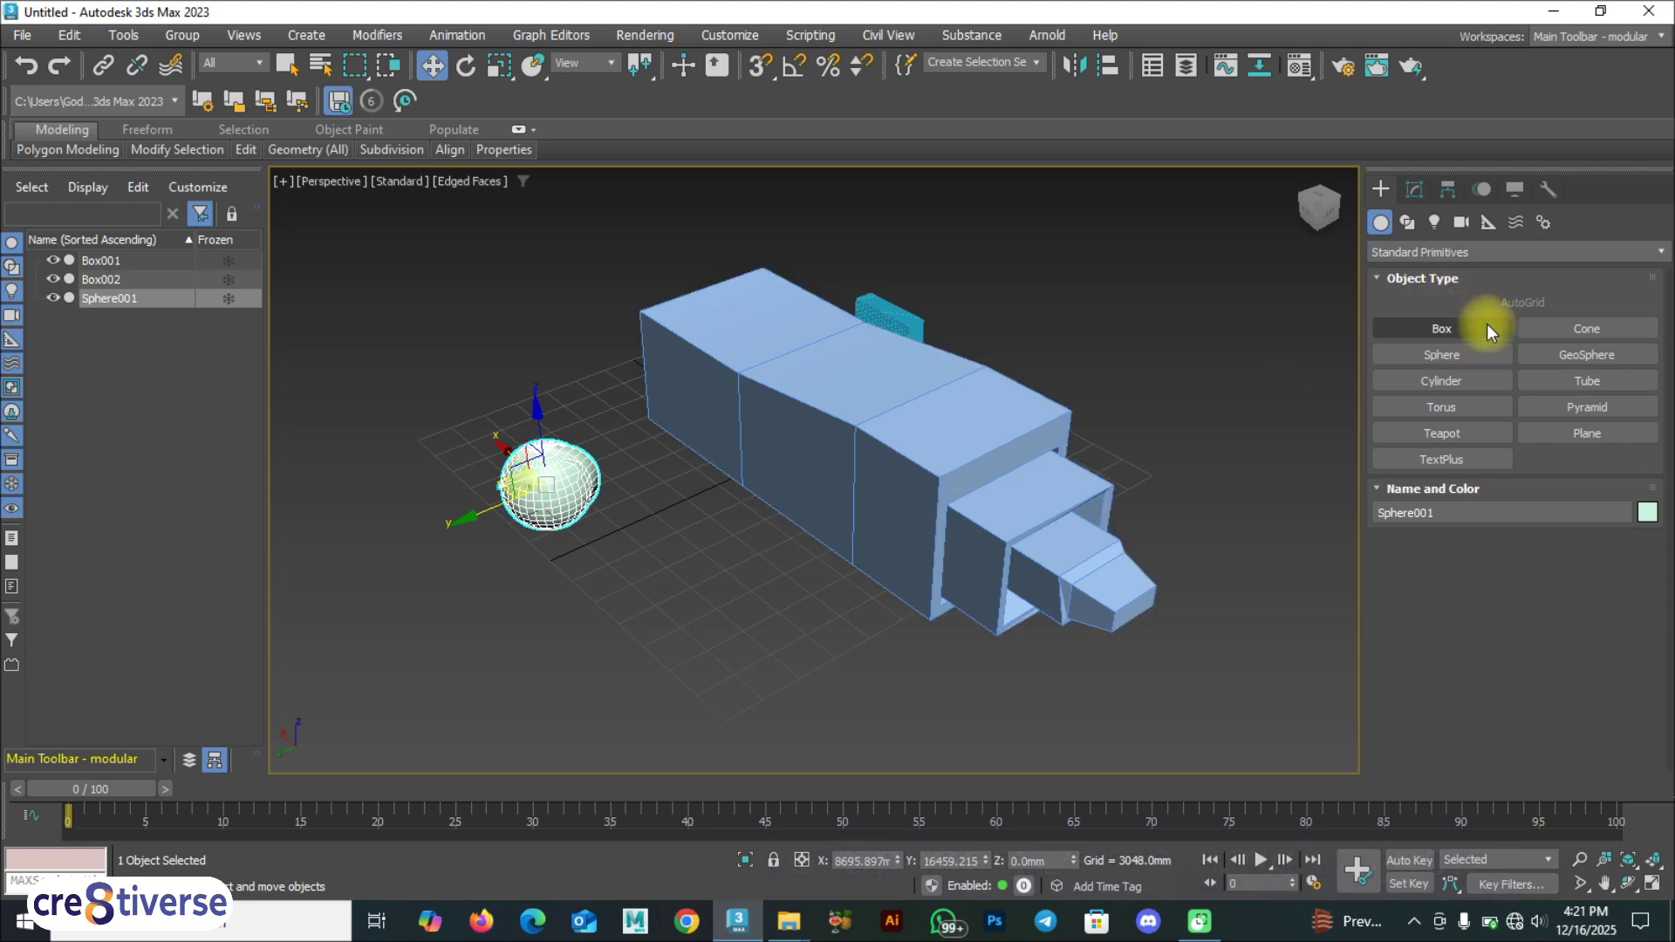
# Convert the sphere to an Editable Poly and show its sub-object levels in the modifier stack.
pyautogui.rightClick(1149, 358)
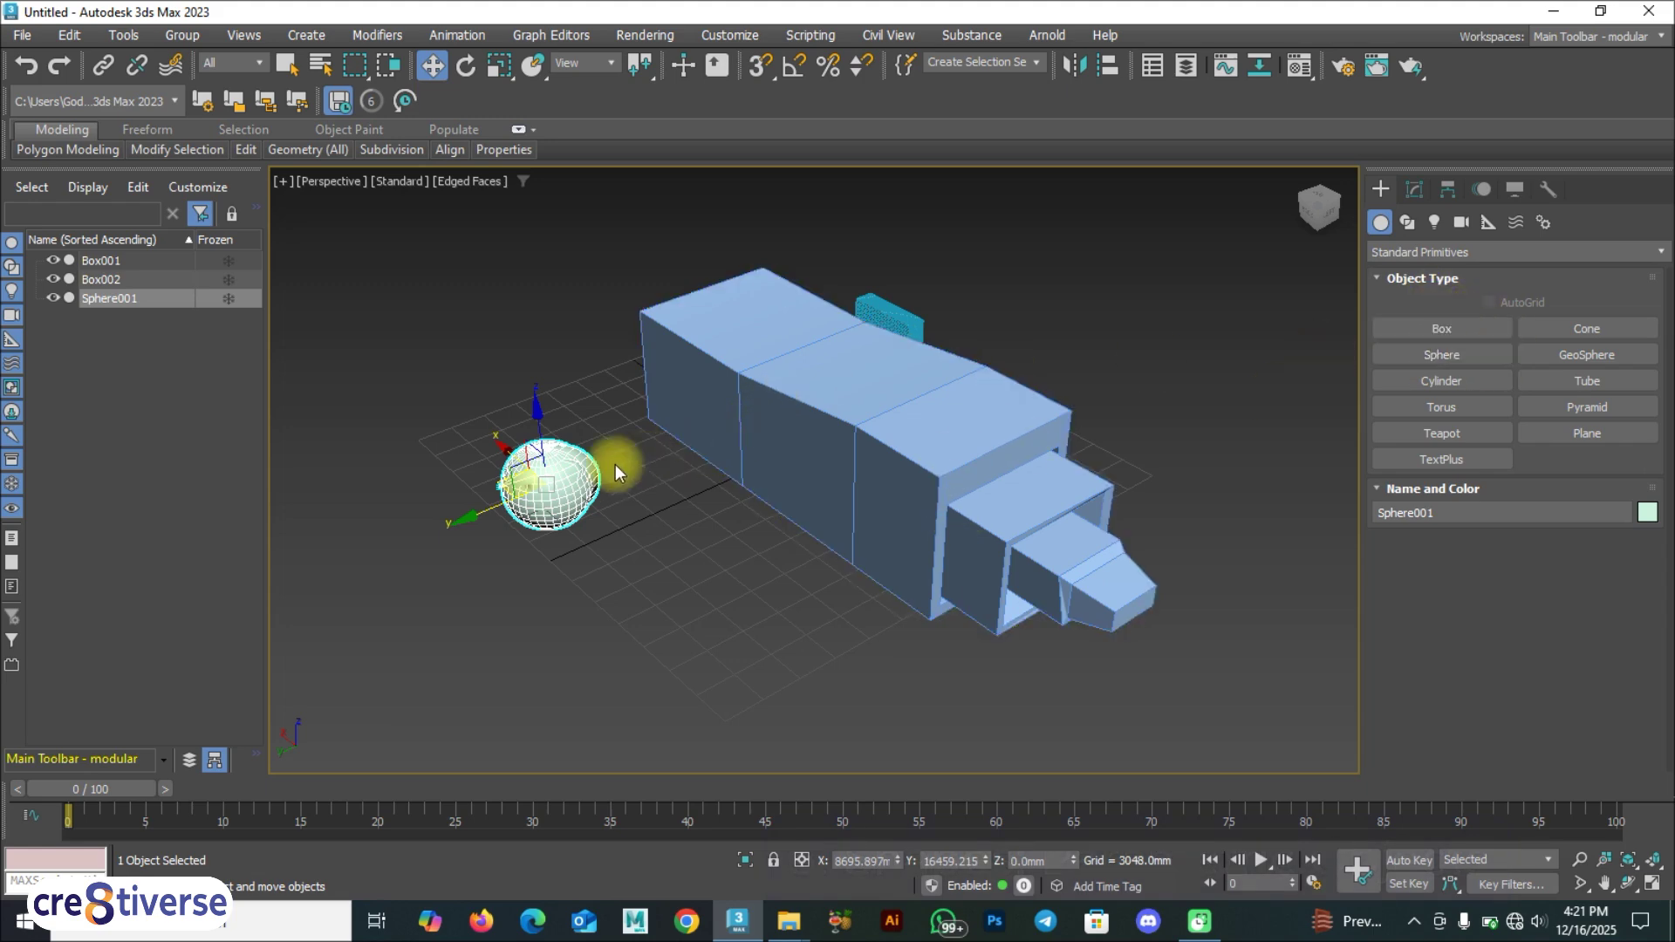
pyautogui.rightClick(541, 468)
pyautogui.moveTo(620, 725)
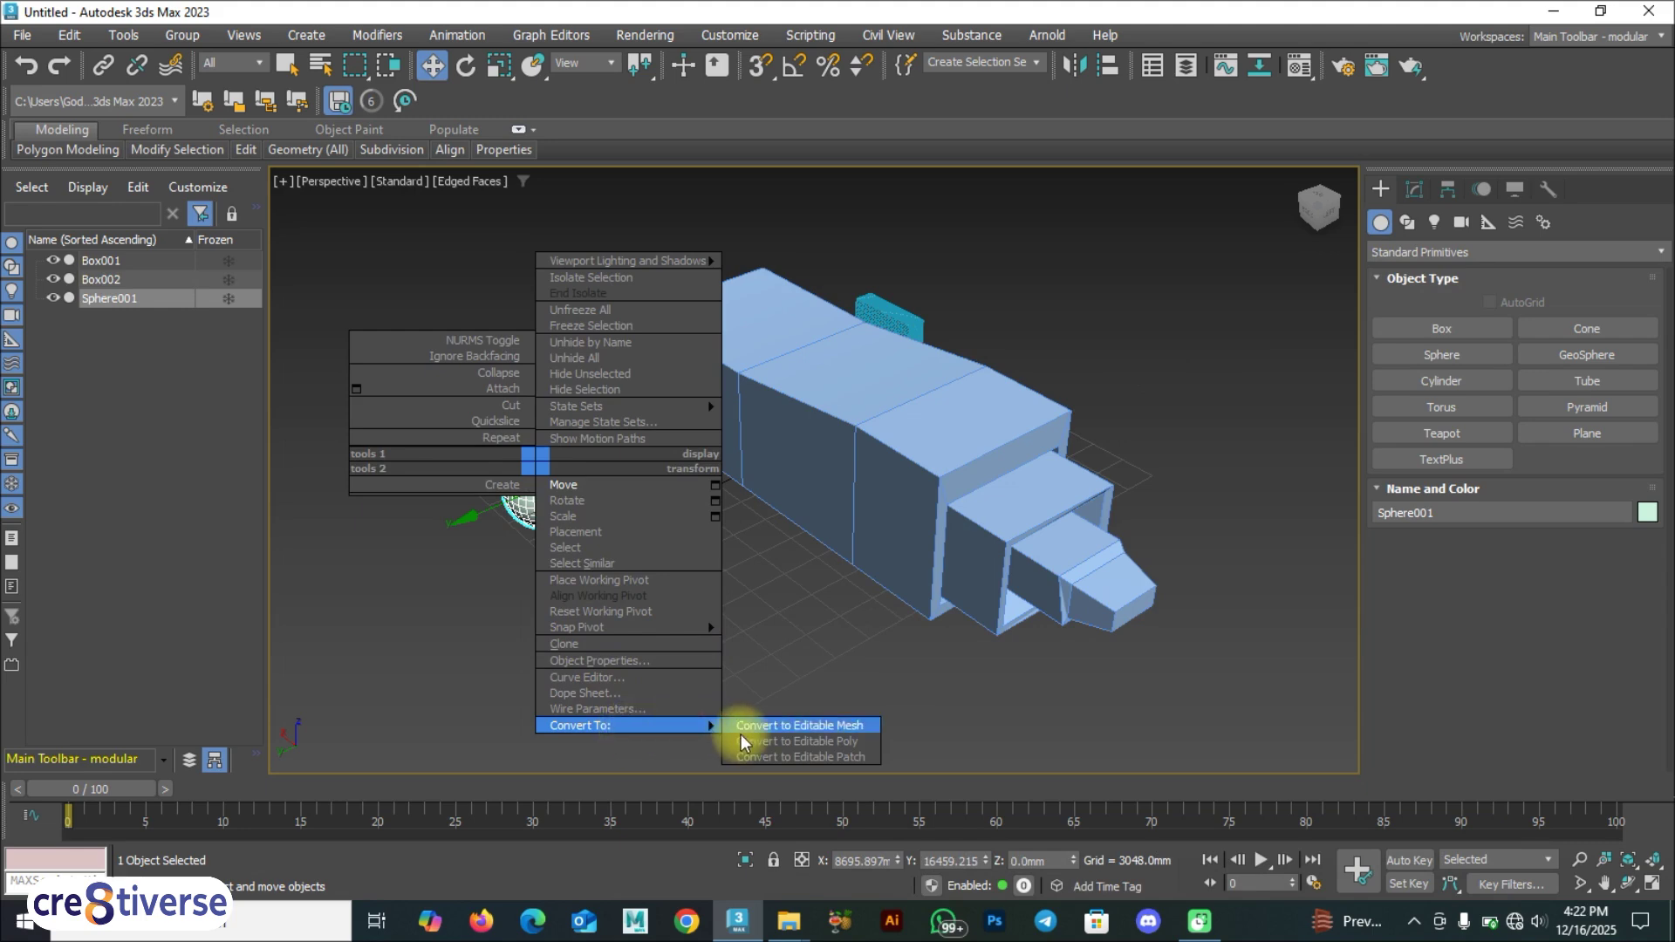
pyautogui.click(784, 743)
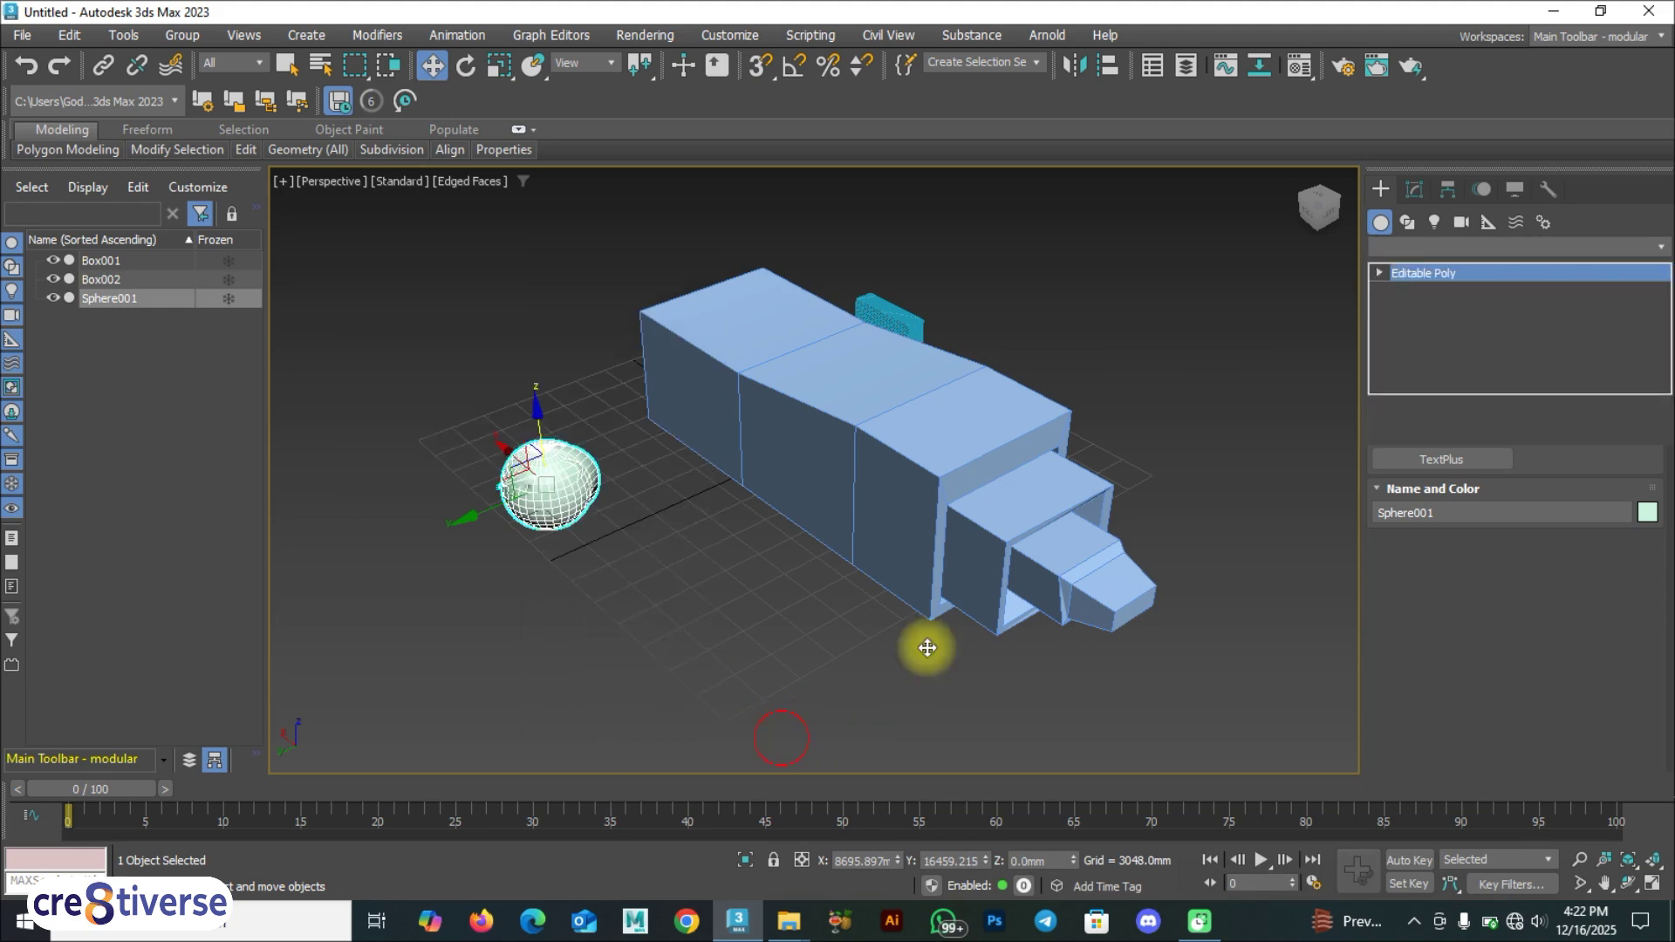
pyautogui.click(1378, 274)
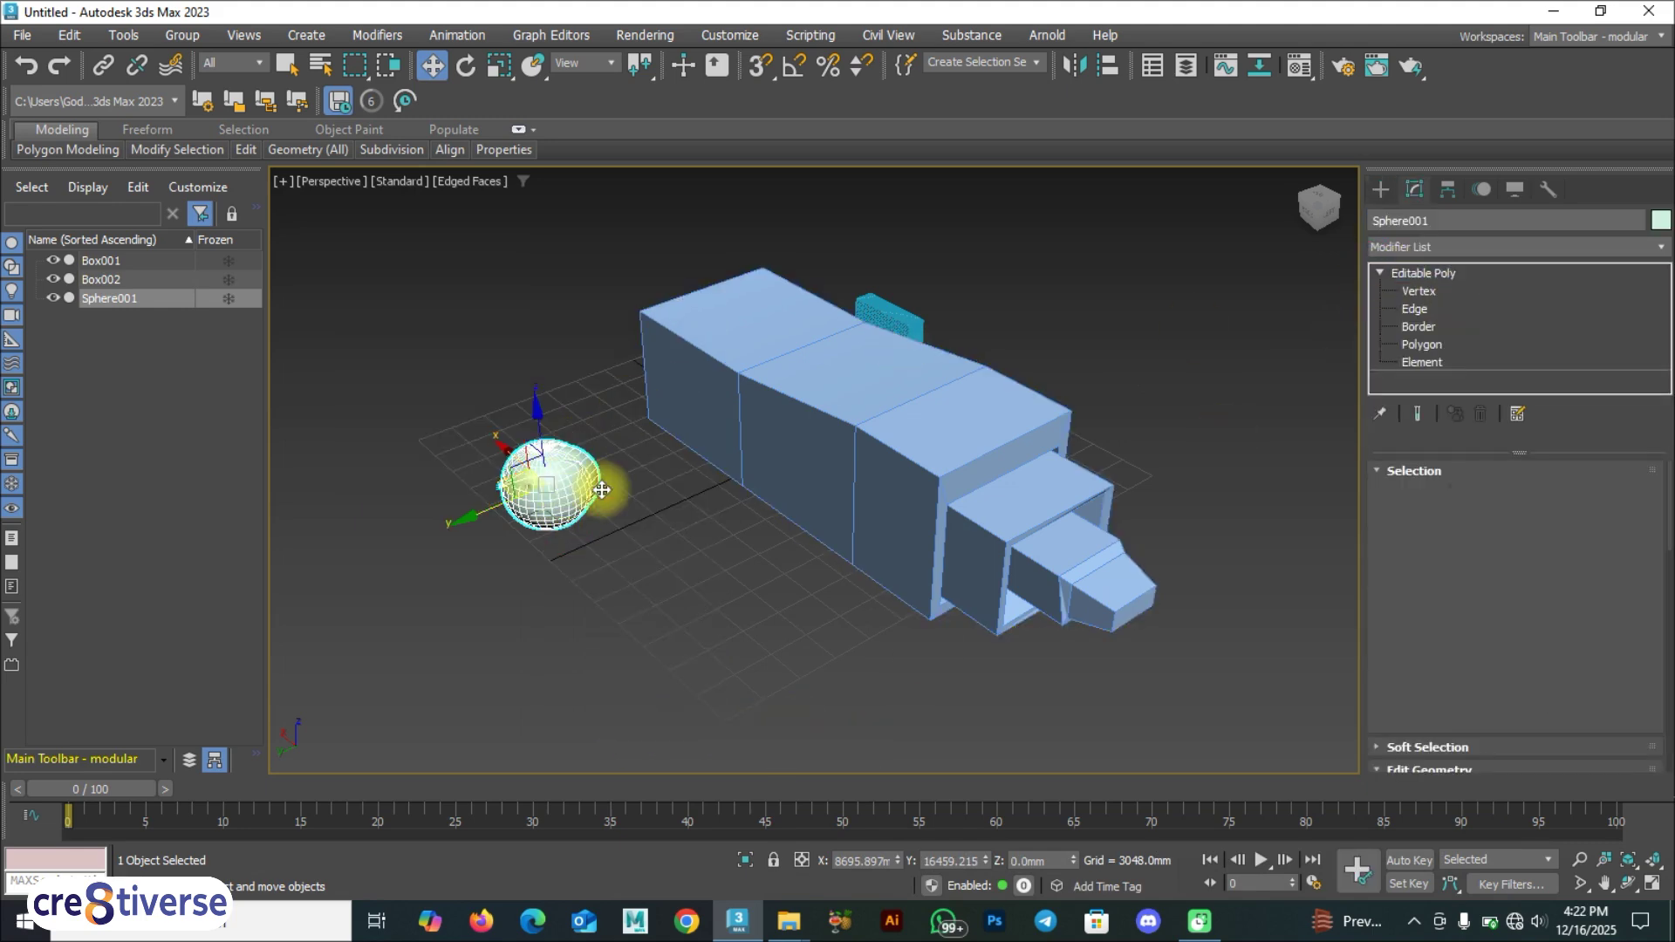
pyautogui.press('w')
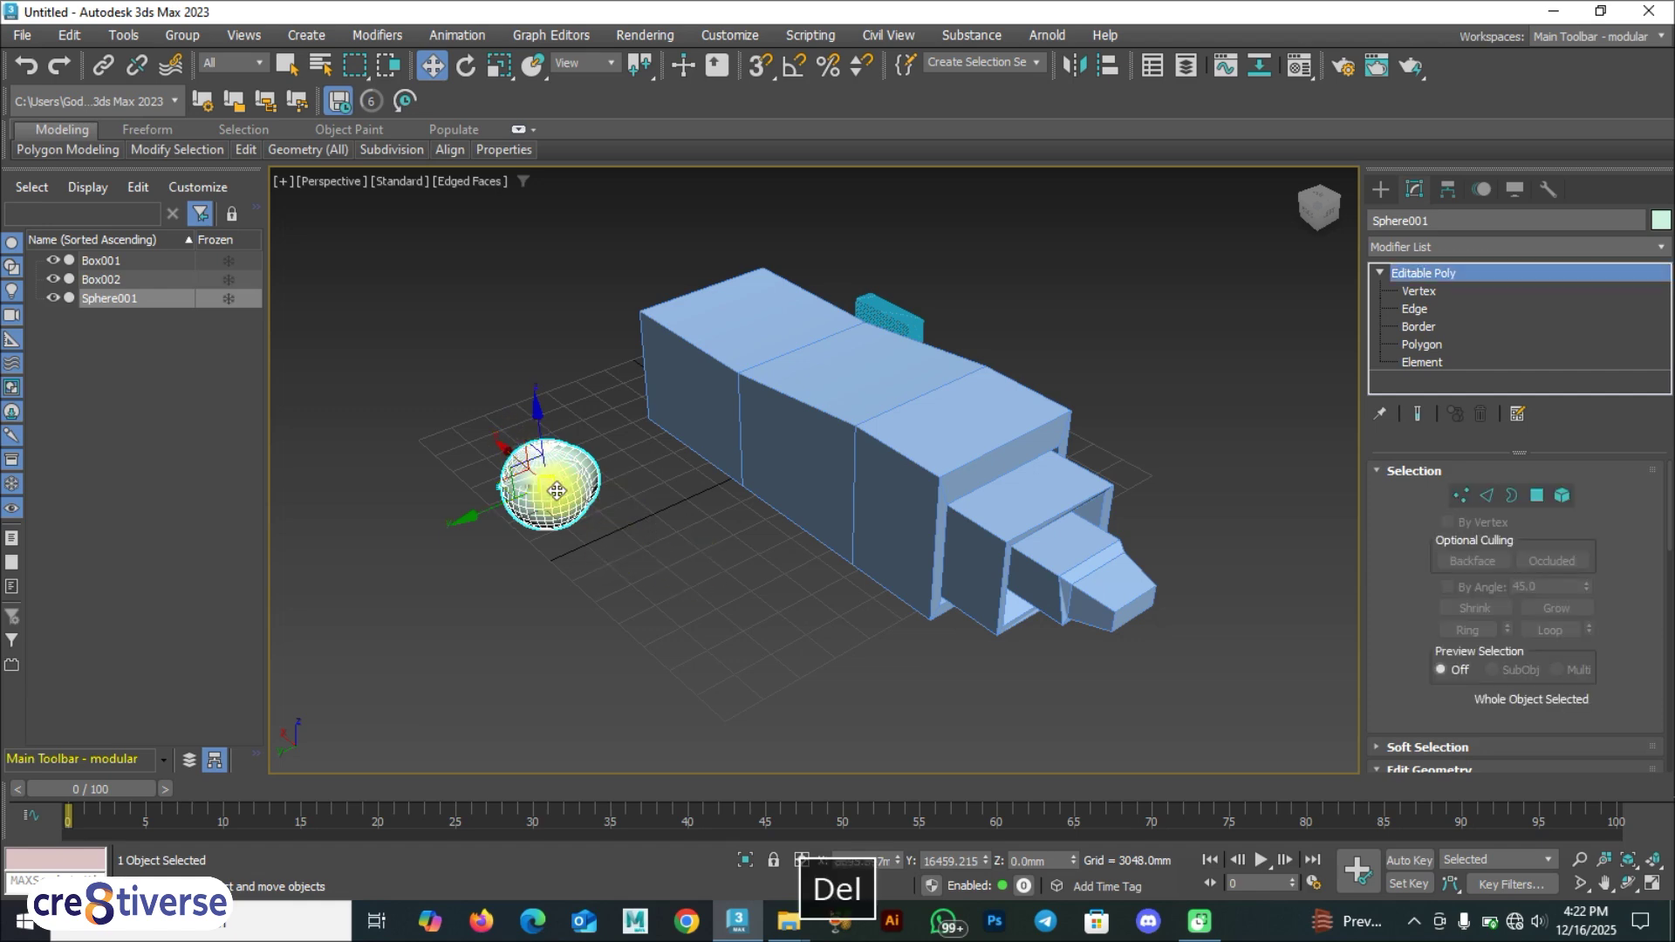
# Delete the sphere and both box objects to empty the scene.
pyautogui.press('Delete')
pyautogui.click(774, 380)
pyautogui.press('Delete')
pyautogui.click(889, 327)
pyautogui.press('Delete')
# Draw a circle spline with a radius of about 6548 mm near the grid's center and show its parameters for modification.
pyautogui.click(1377, 190)
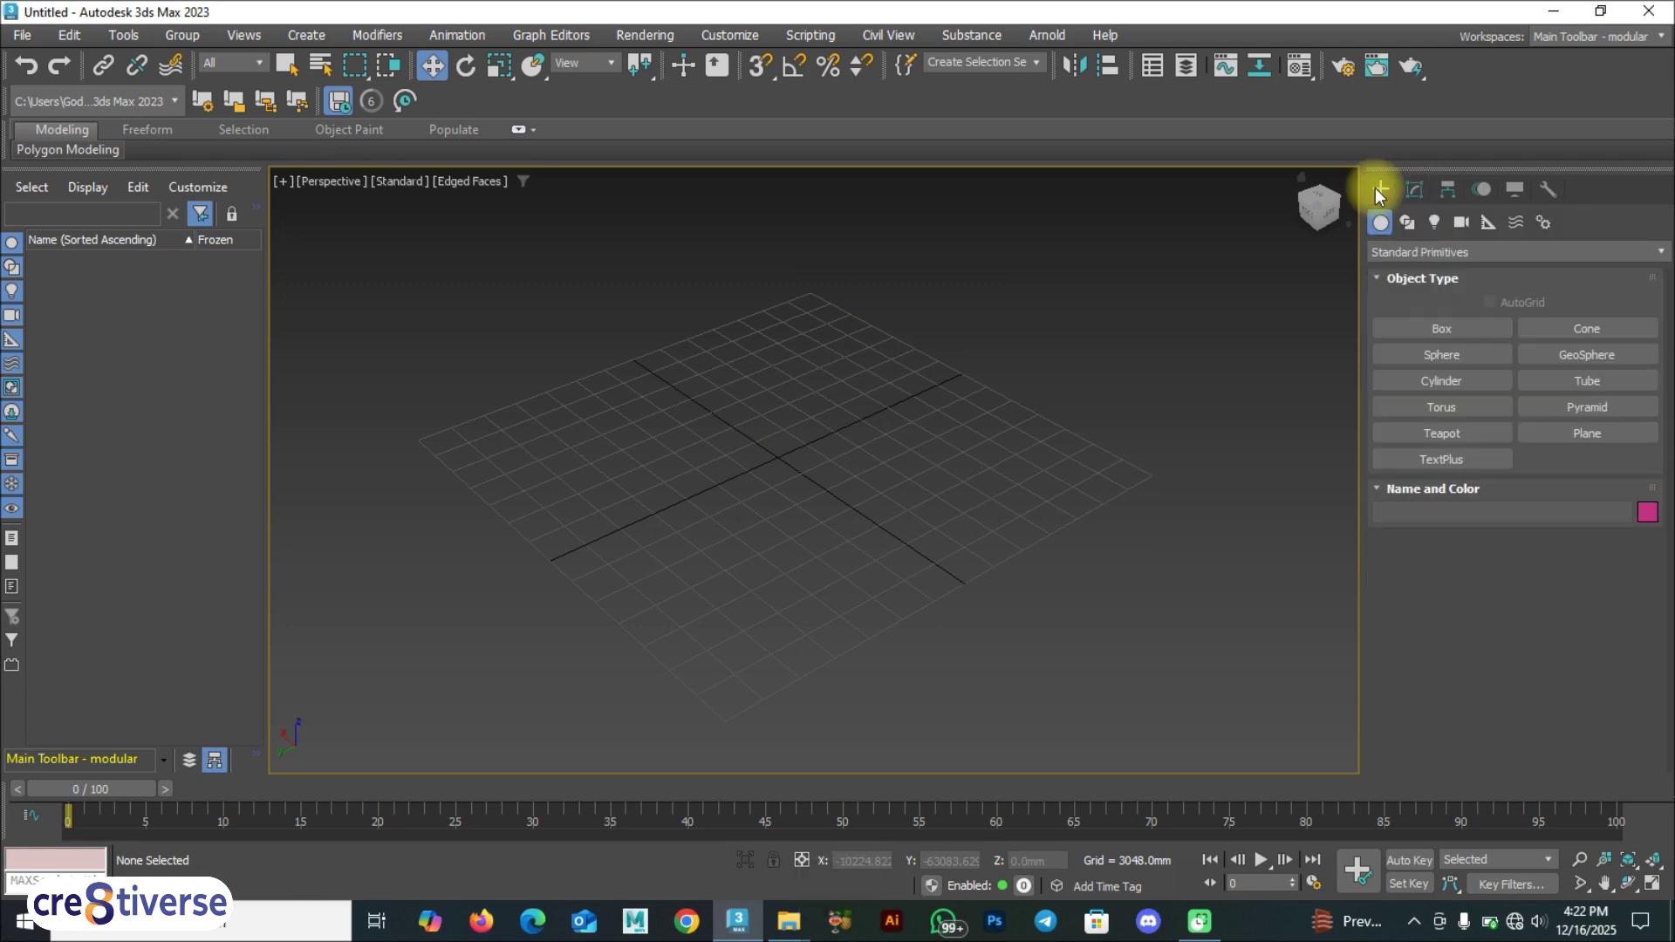
pyautogui.click(1408, 221)
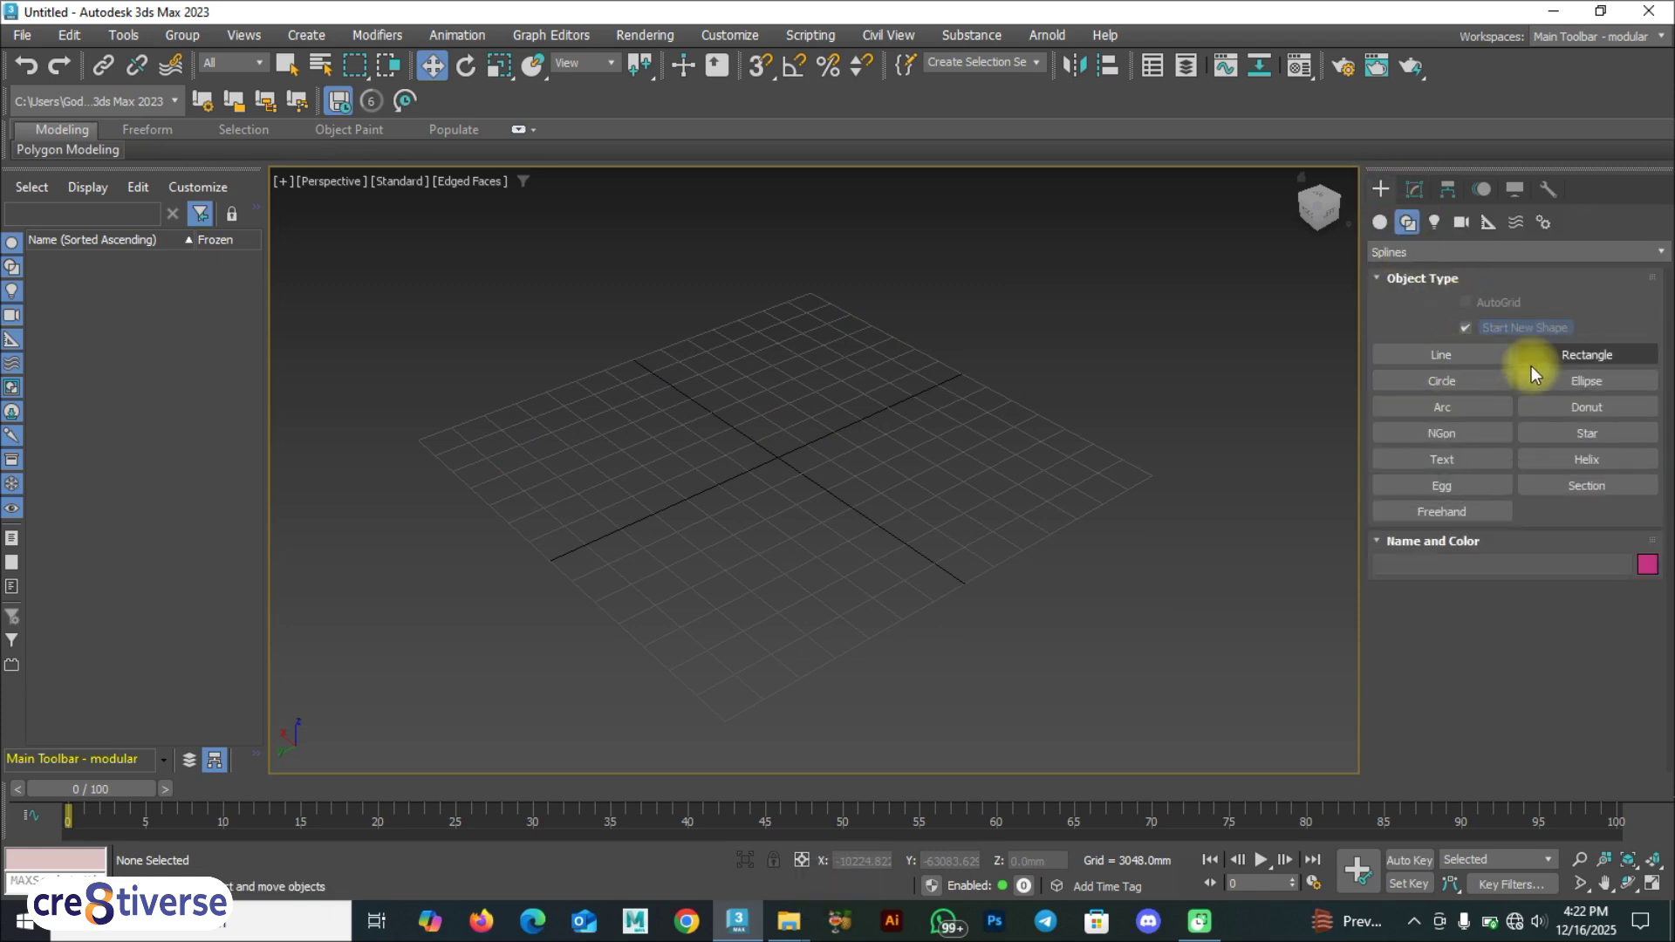
pyautogui.click(1442, 380)
pyautogui.moveTo(767, 450); pyautogui.dragTo(806, 489)
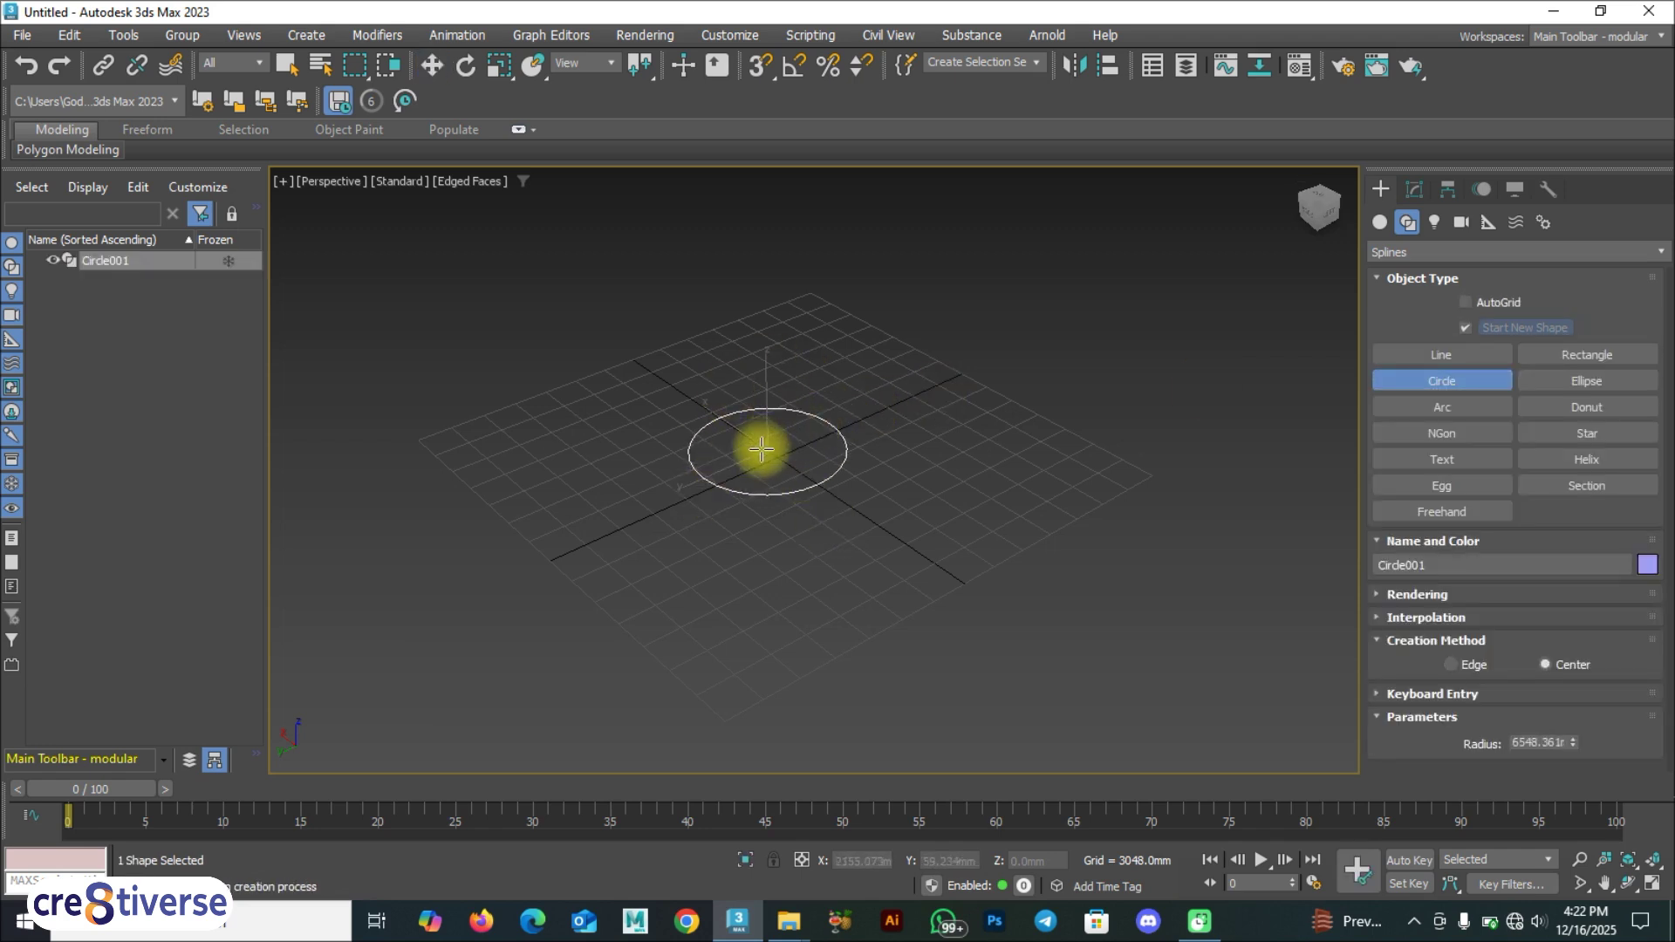
pyautogui.press('w')
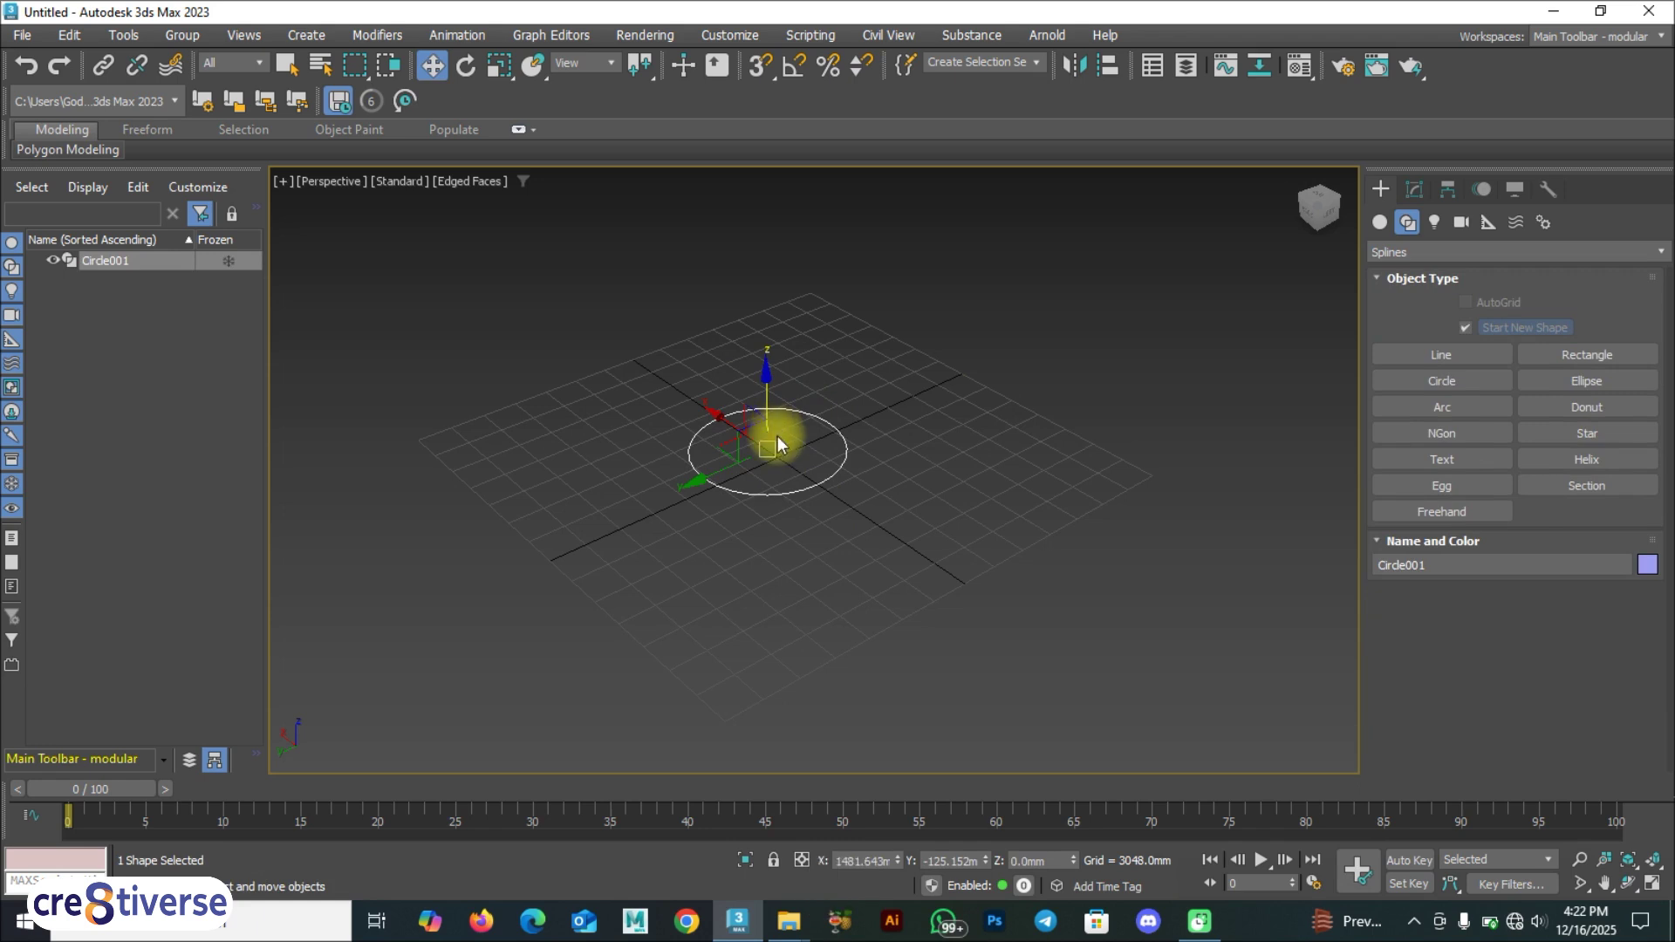
pyautogui.click(1415, 188)
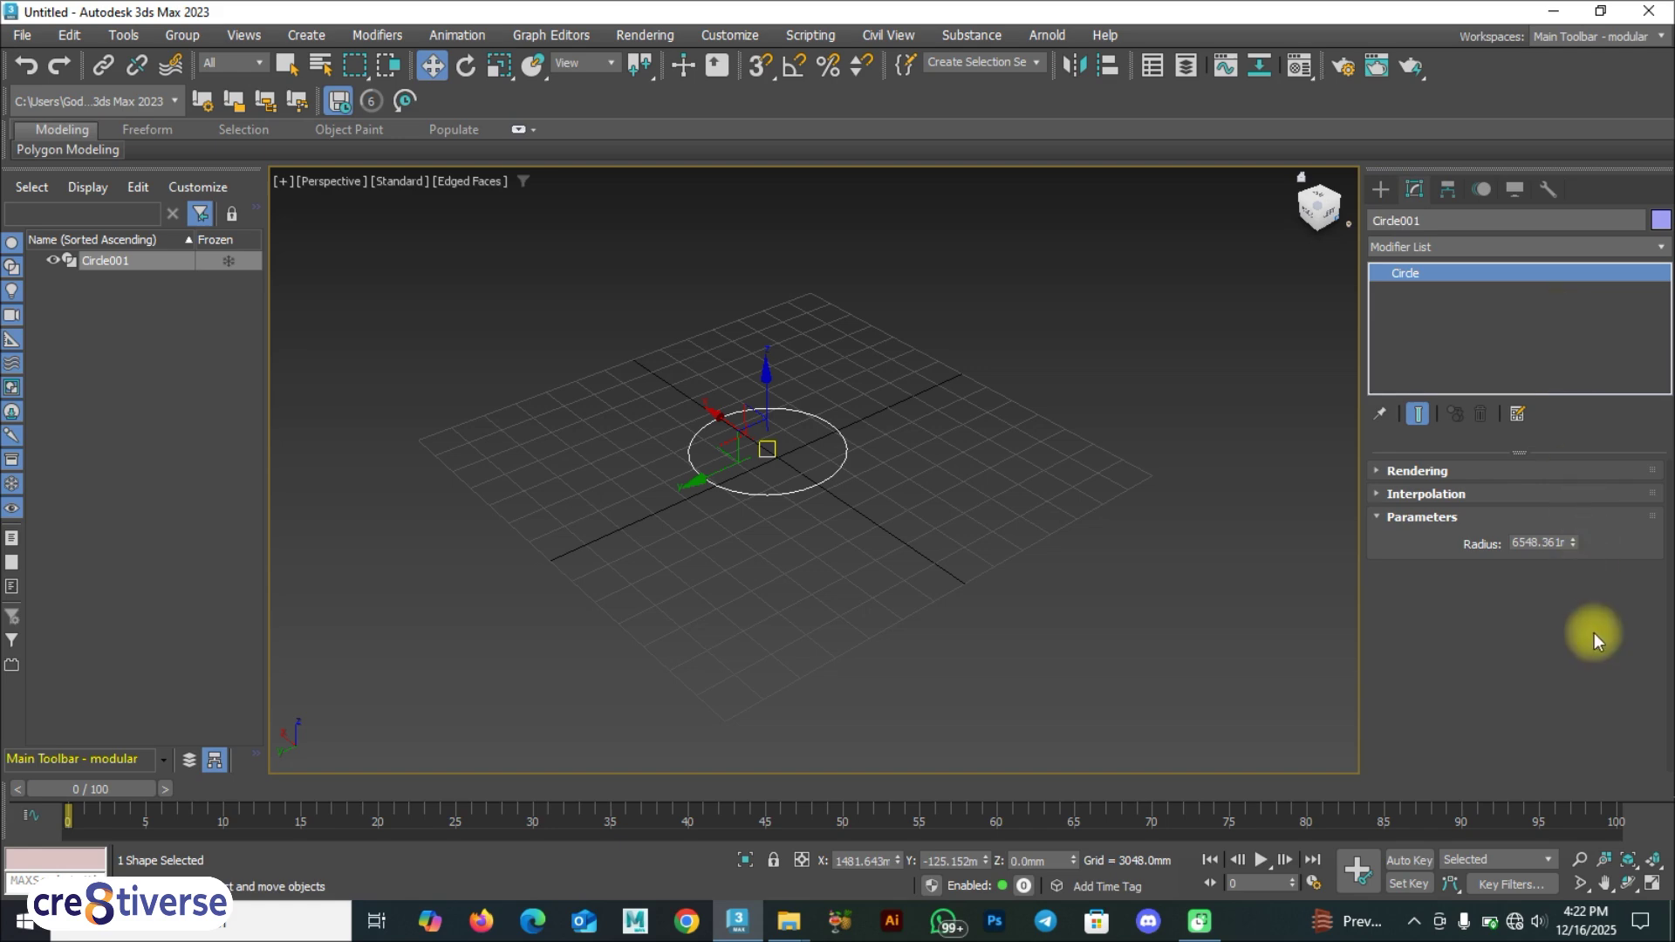
# Scale the circle up uniformly to about 104 percent.
pyautogui.scroll(3, 766, 476)
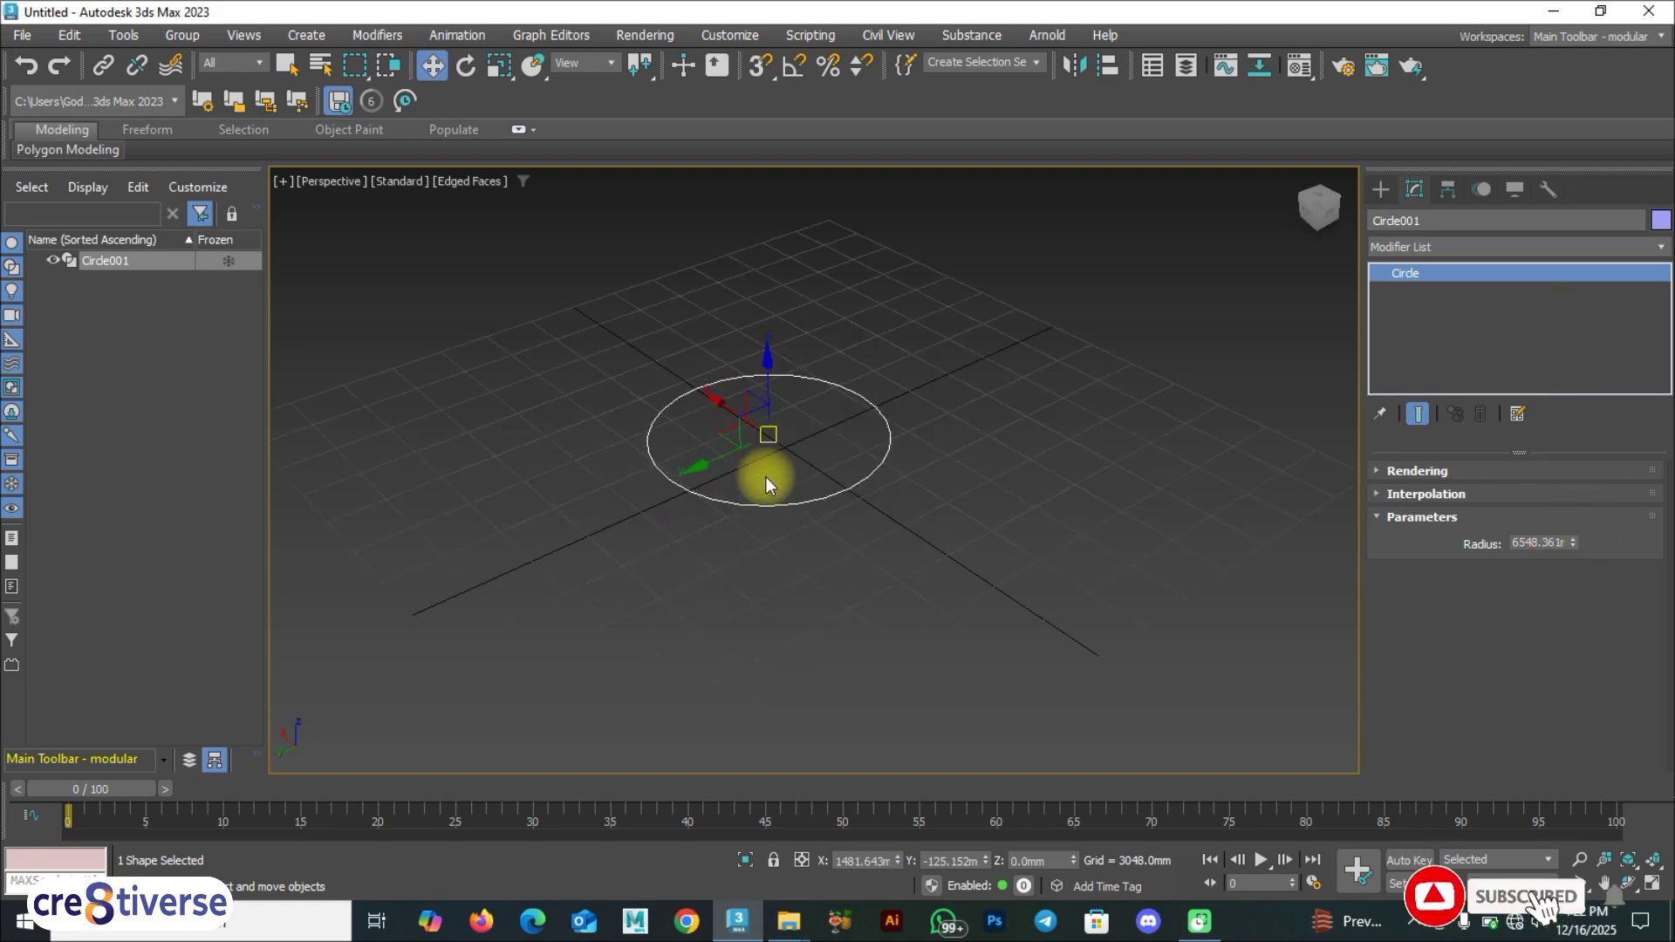
pyautogui.click(900, 557)
pyautogui.click(714, 386)
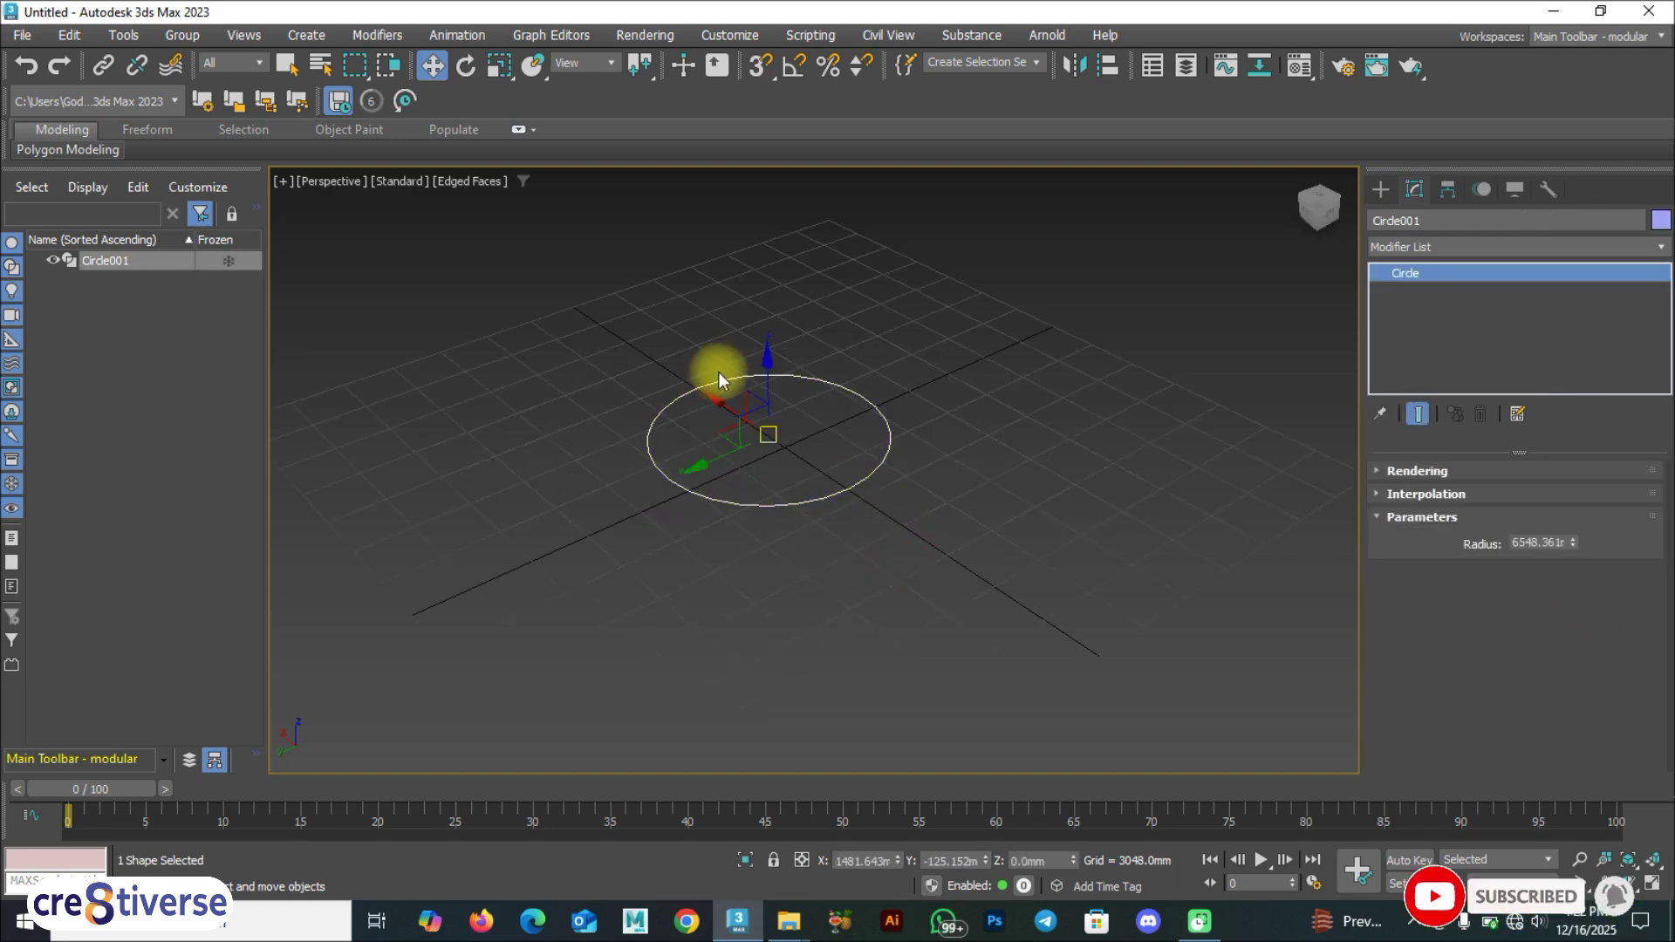
pyautogui.press('r')
pyautogui.moveTo(748, 410); pyautogui.dragTo(829, 441)
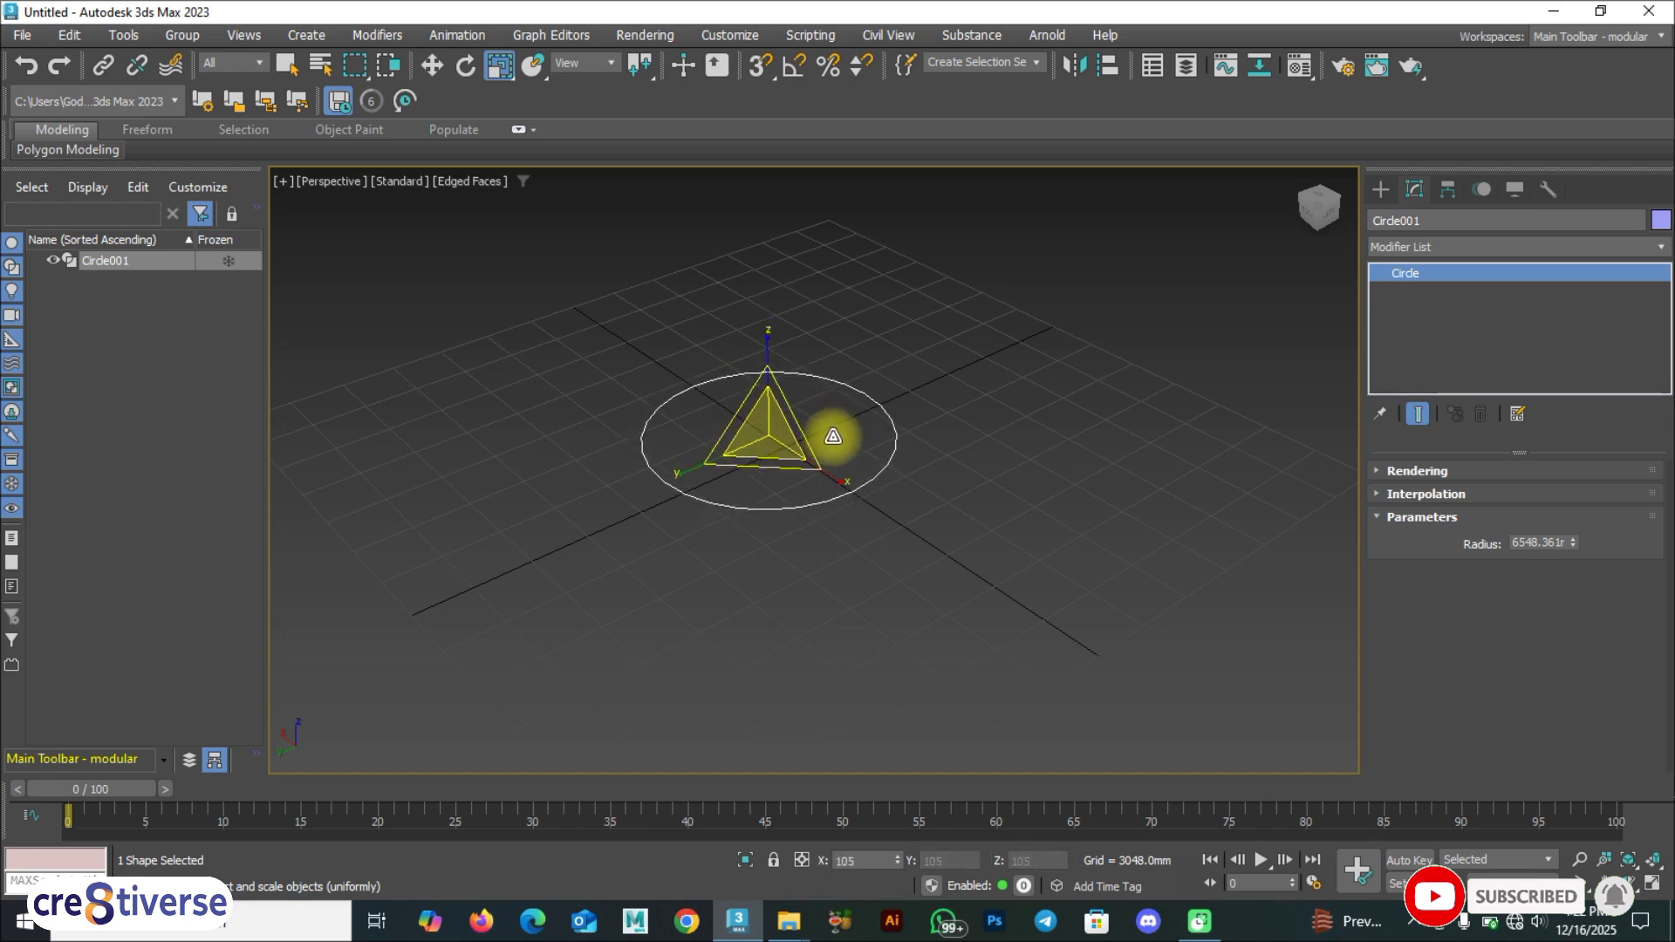
# Set the circle's radius to about 9304 mm and its interpolation steps to 72.
pyautogui.moveTo(1567, 542); pyautogui.dragTo(1582, 453)
pyautogui.click(1378, 493)
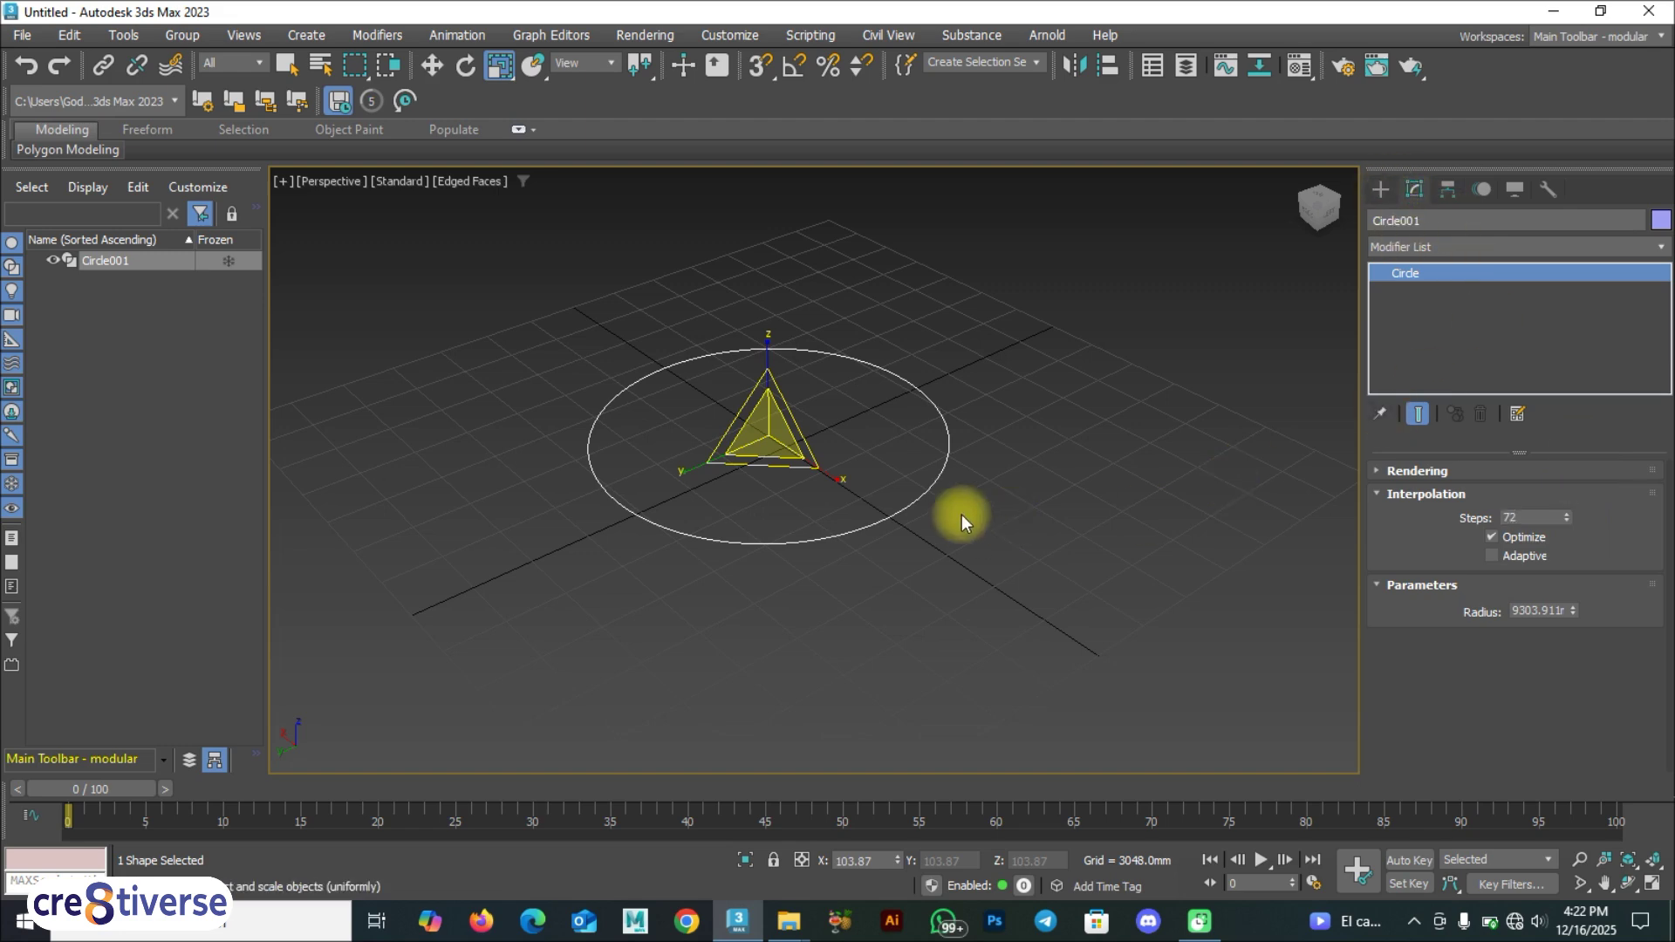
# Turn on Enable In Renderer and Enable In Viewport for the circle spline.
pyautogui.click(1377, 471)
pyautogui.scroll(-3, 1376, 475)
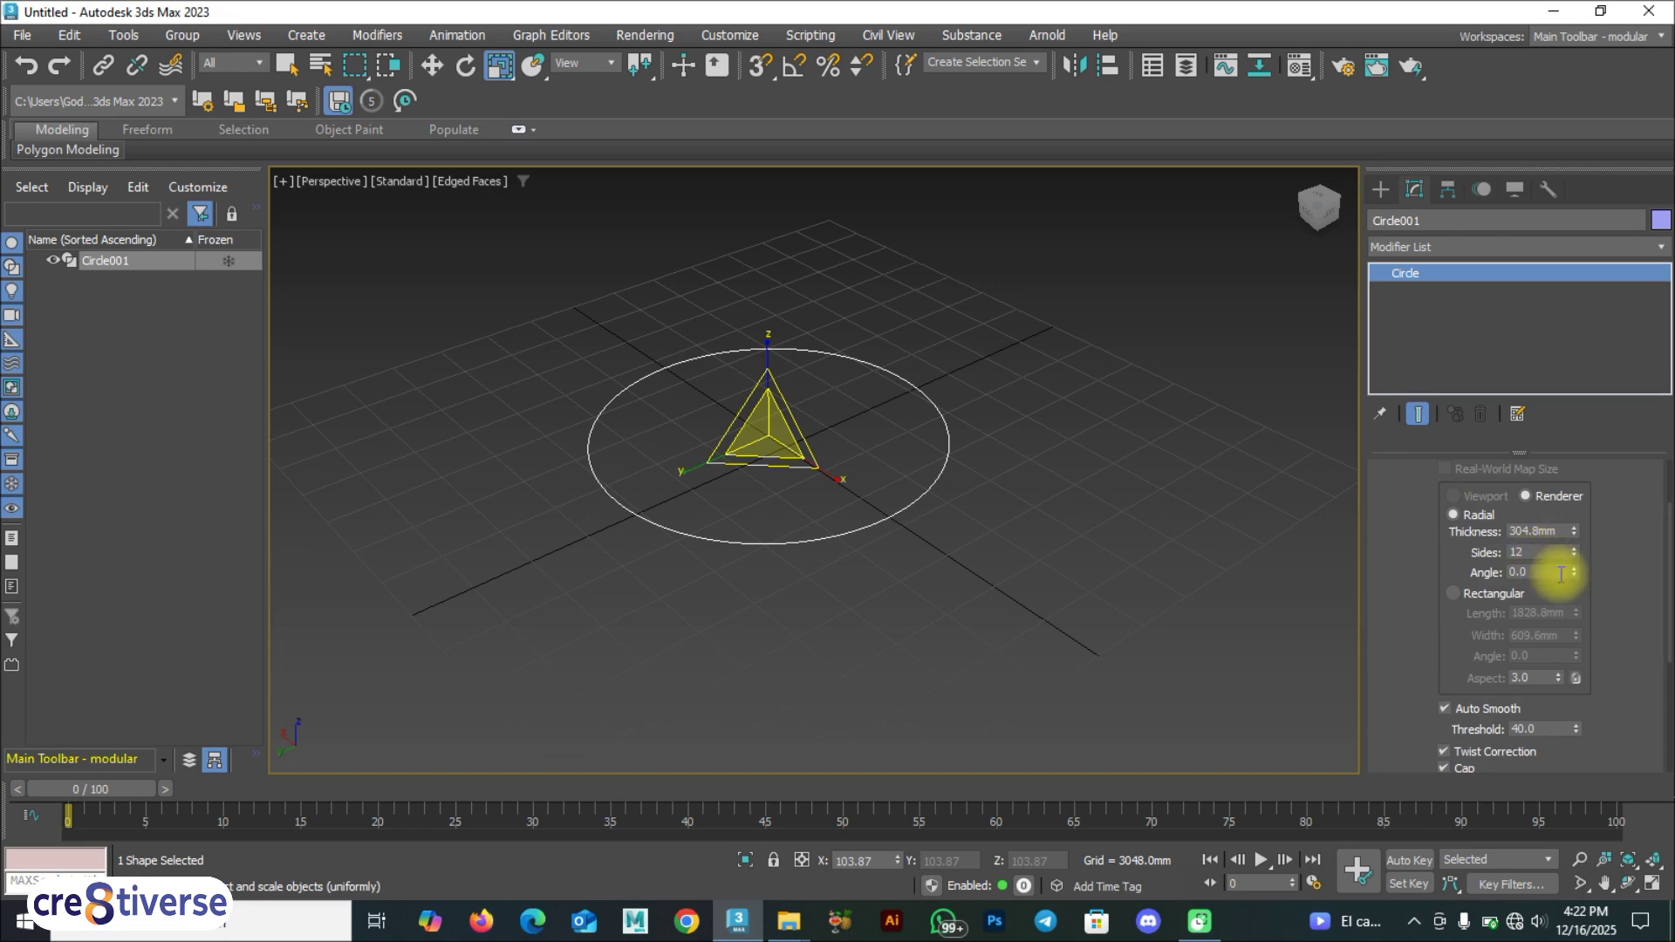
pyautogui.scroll(3, 1553, 549)
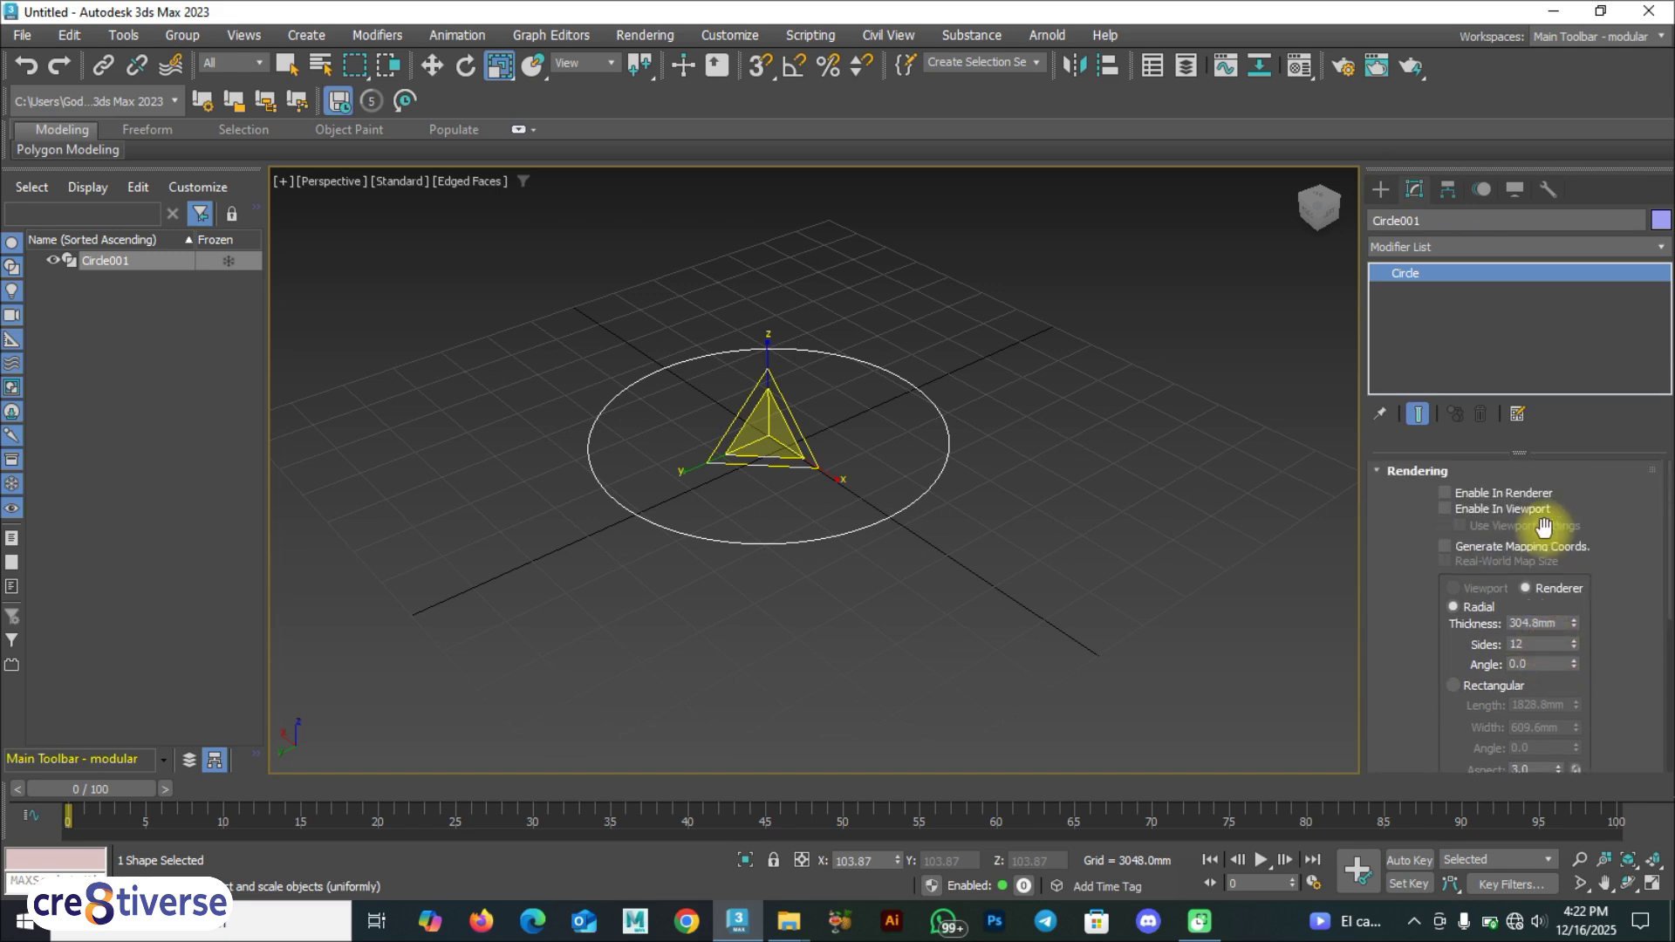
pyautogui.click(1445, 493)
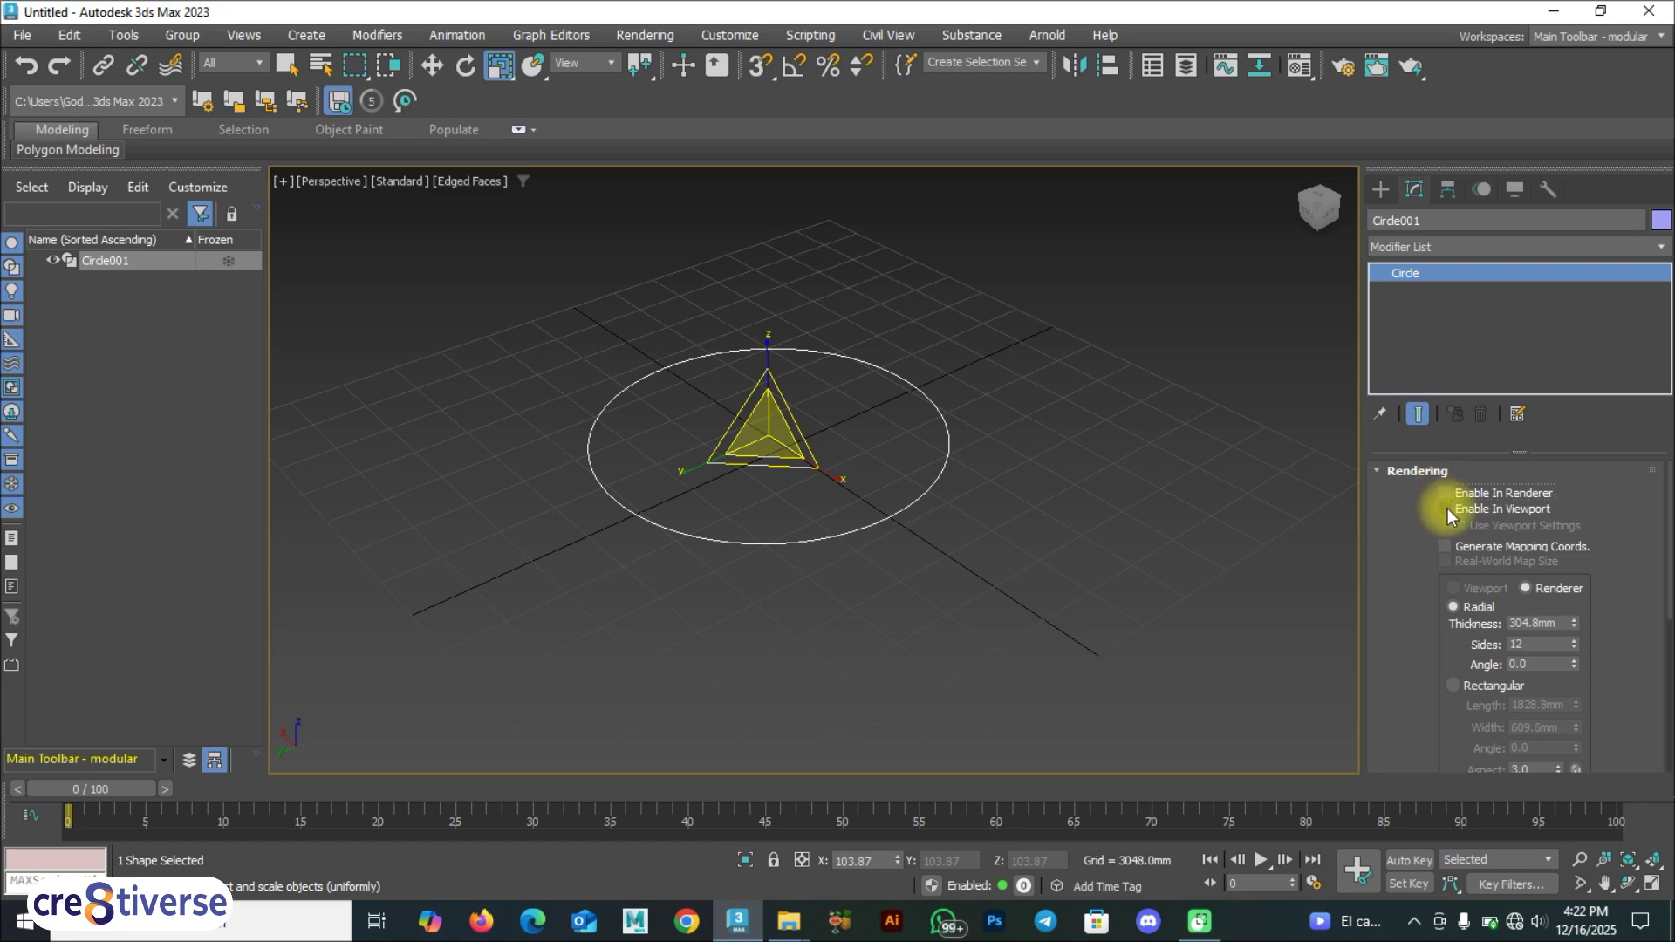
pyautogui.click(1446, 509)
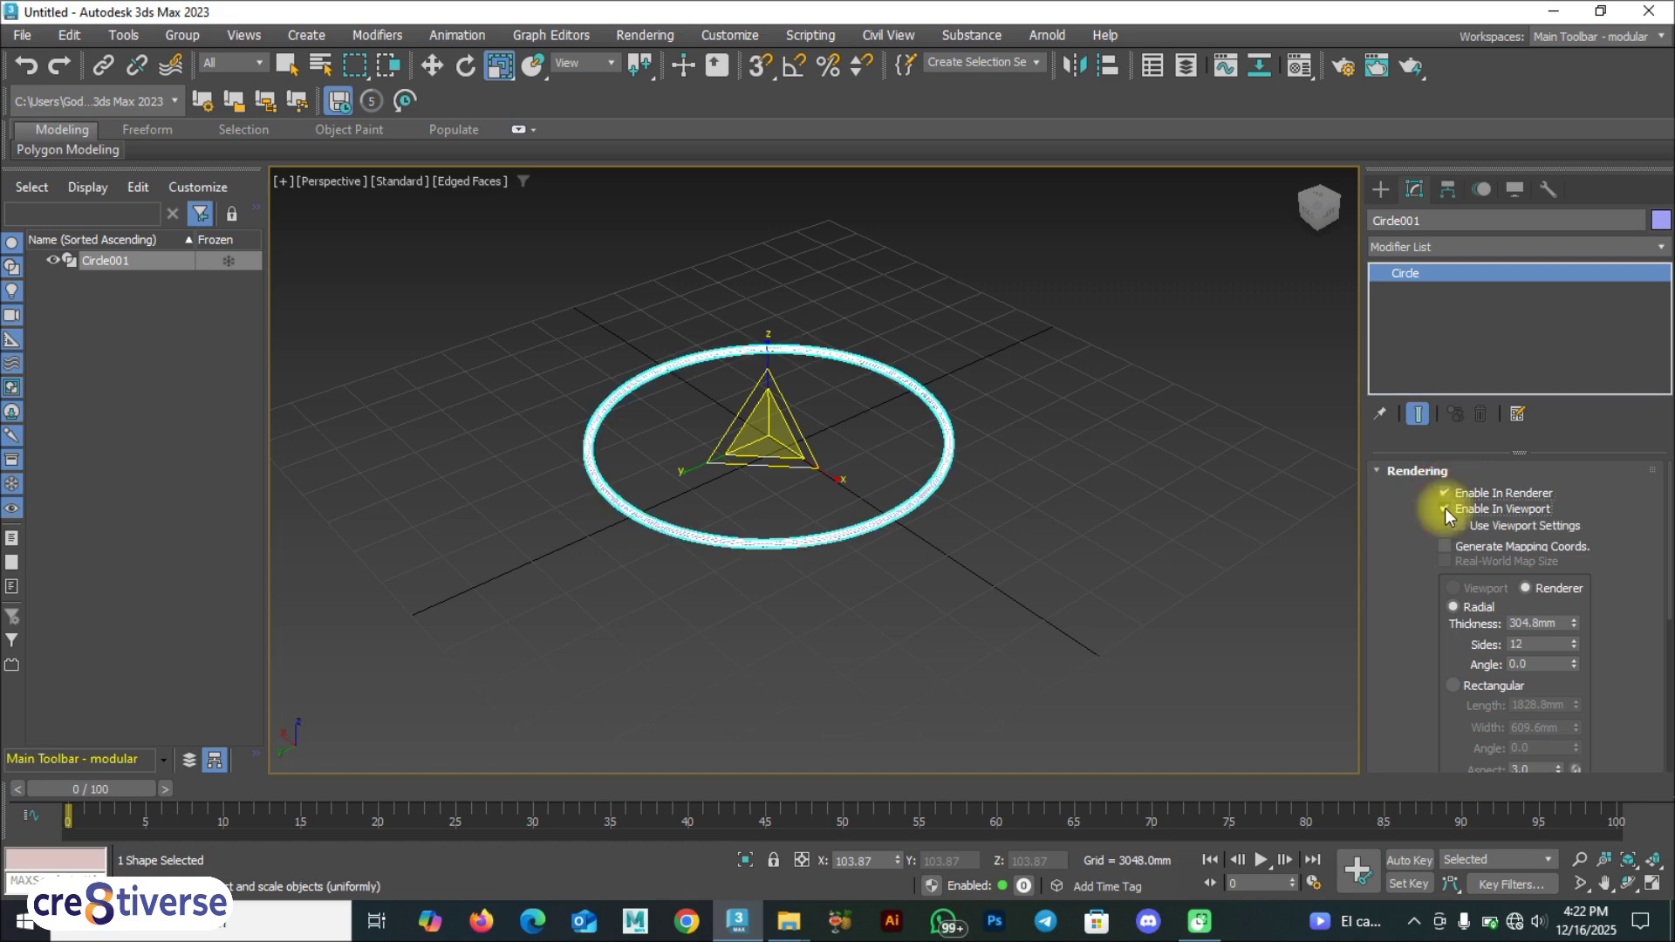
pyautogui.press('space')
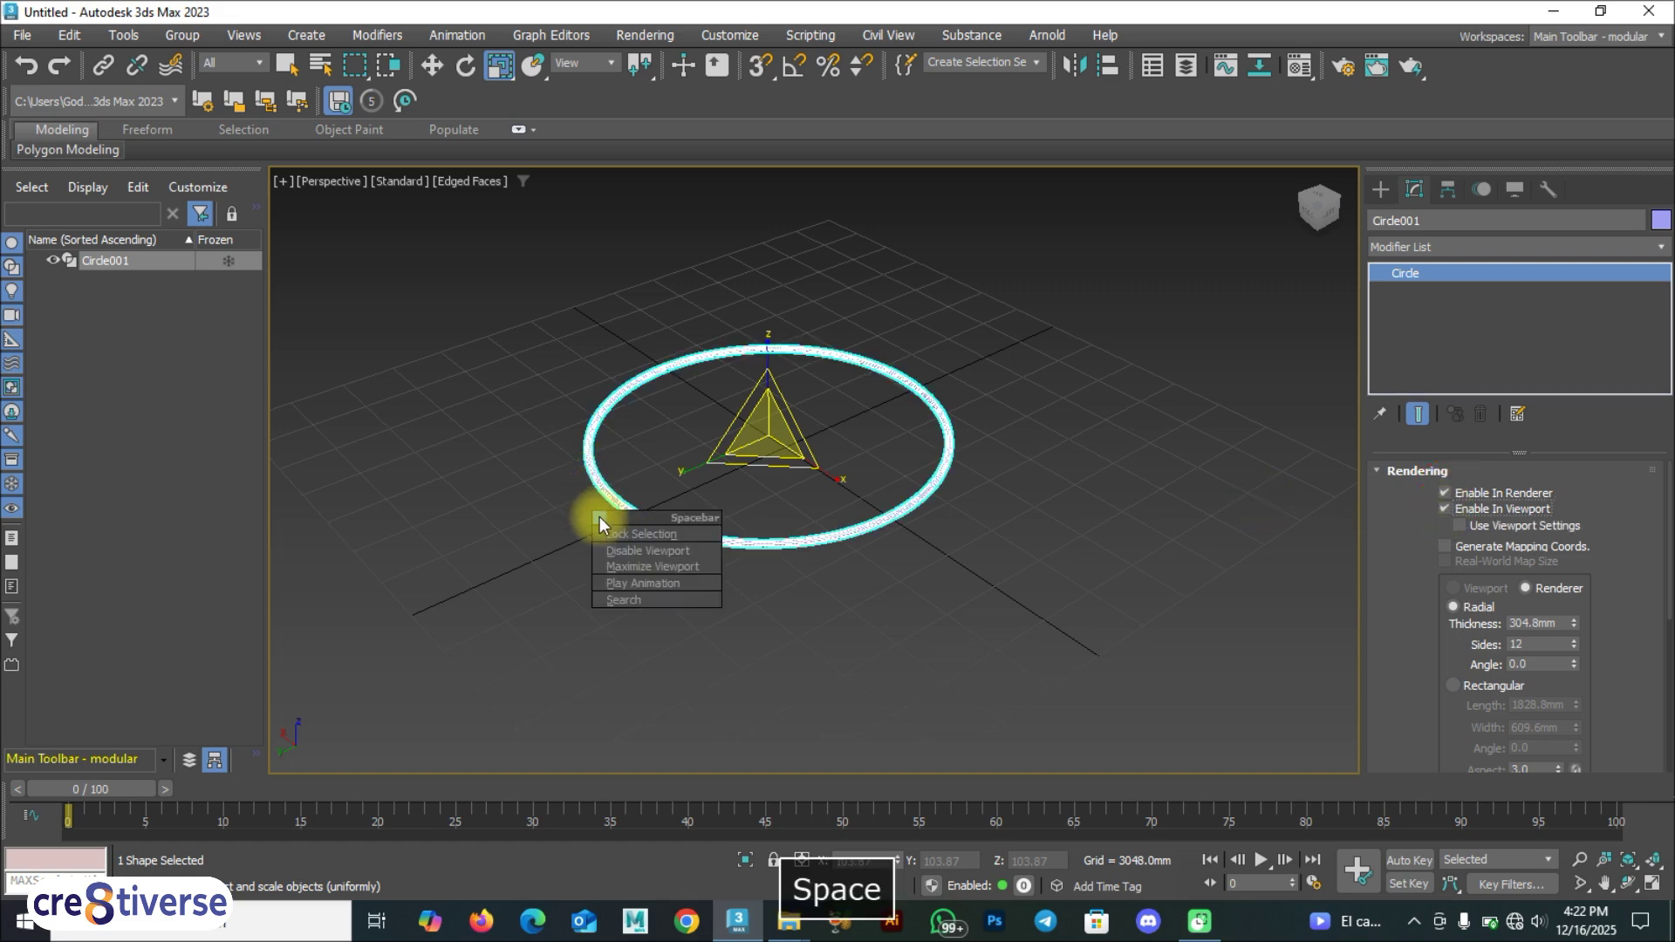
pyautogui.click(593, 469)
# Set the circle's radial rendering to a thickness of about 3210 mm, 31 sides and an angle of 0.46.
pyautogui.scroll(5, 637, 519)
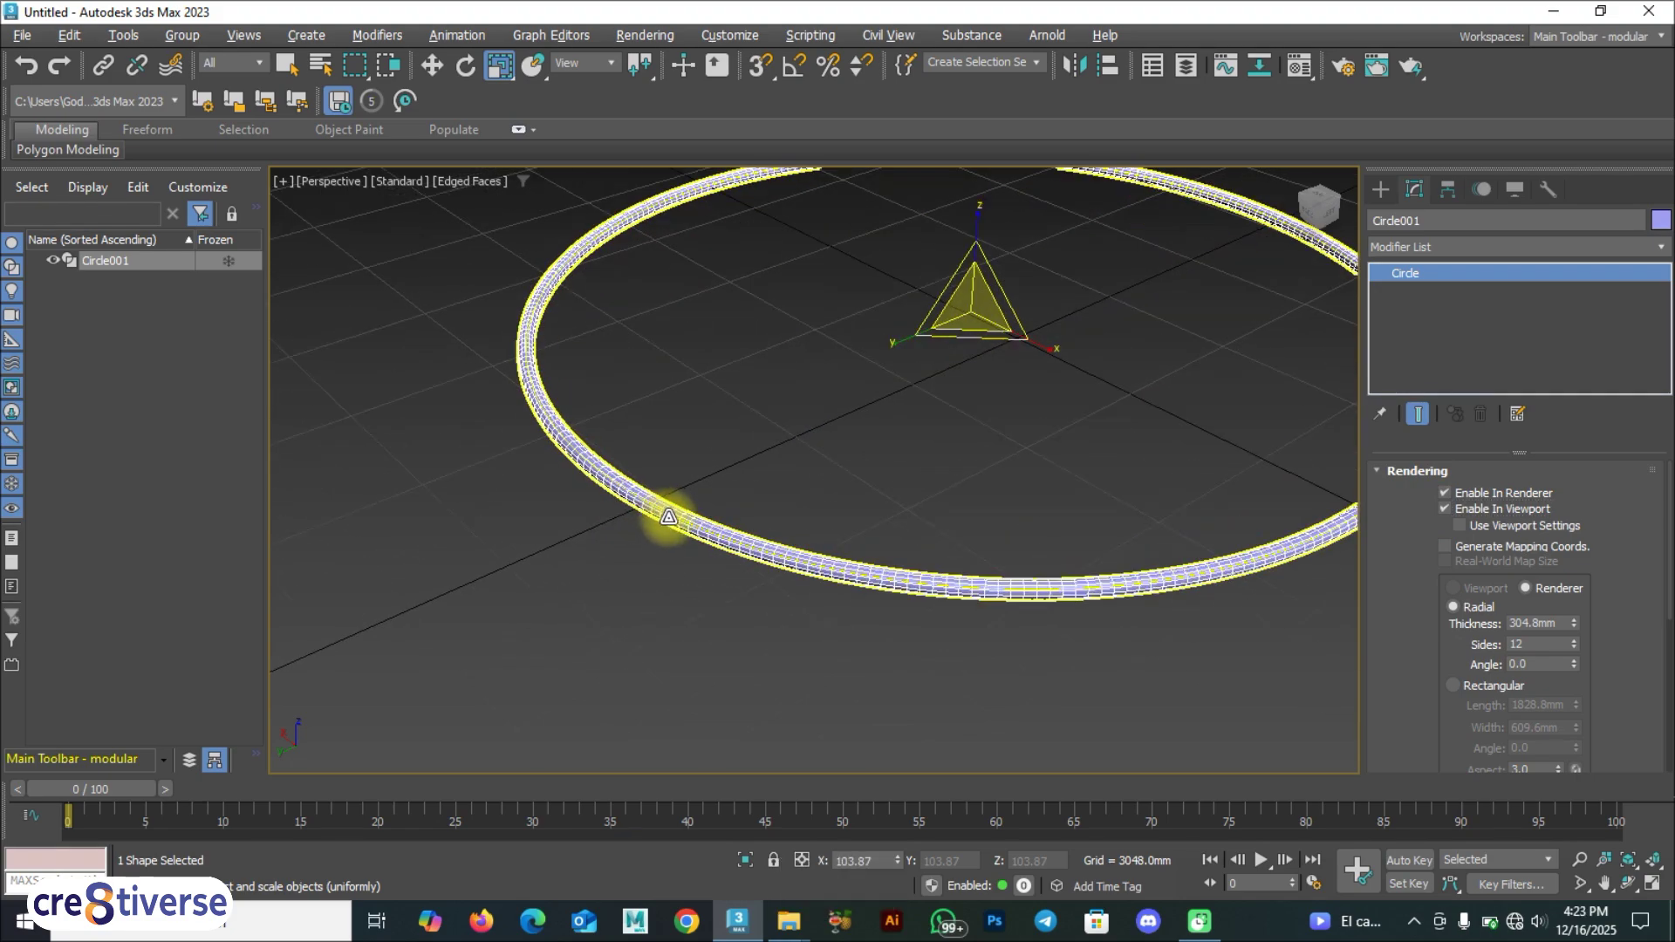
pyautogui.keyDown('alt'); pyautogui.moveTo(755, 538); pyautogui.dragTo(692, 541, button='middle'); pyautogui.keyUp('alt')
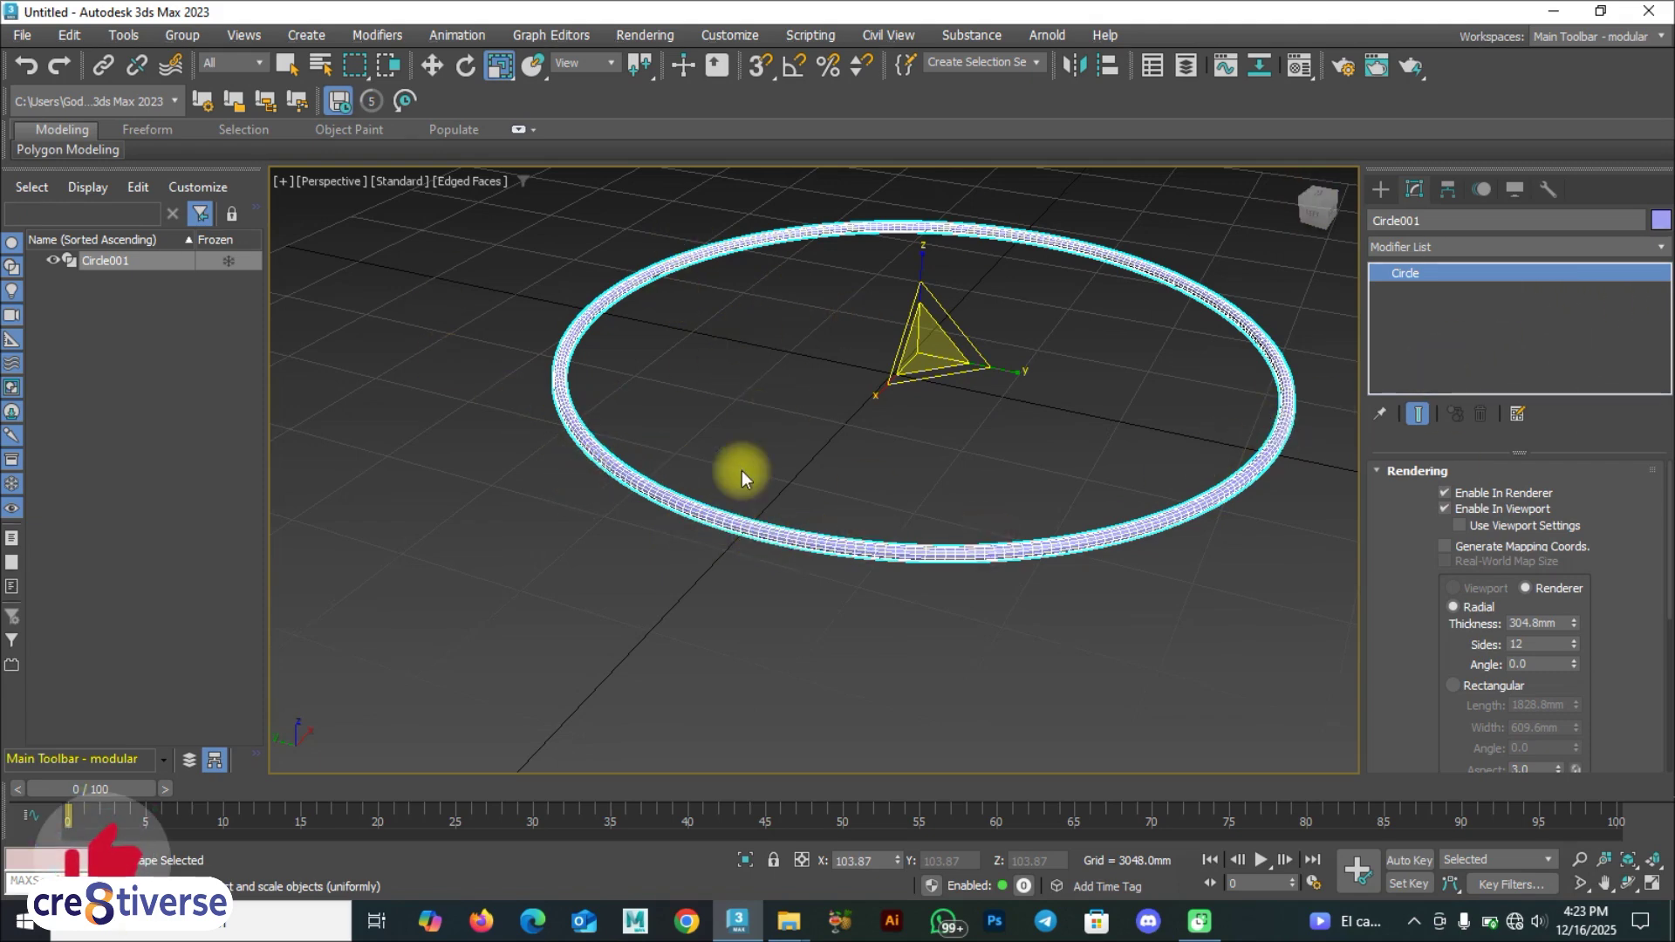
pyautogui.moveTo(1576, 625); pyautogui.dragTo(1546, 441)
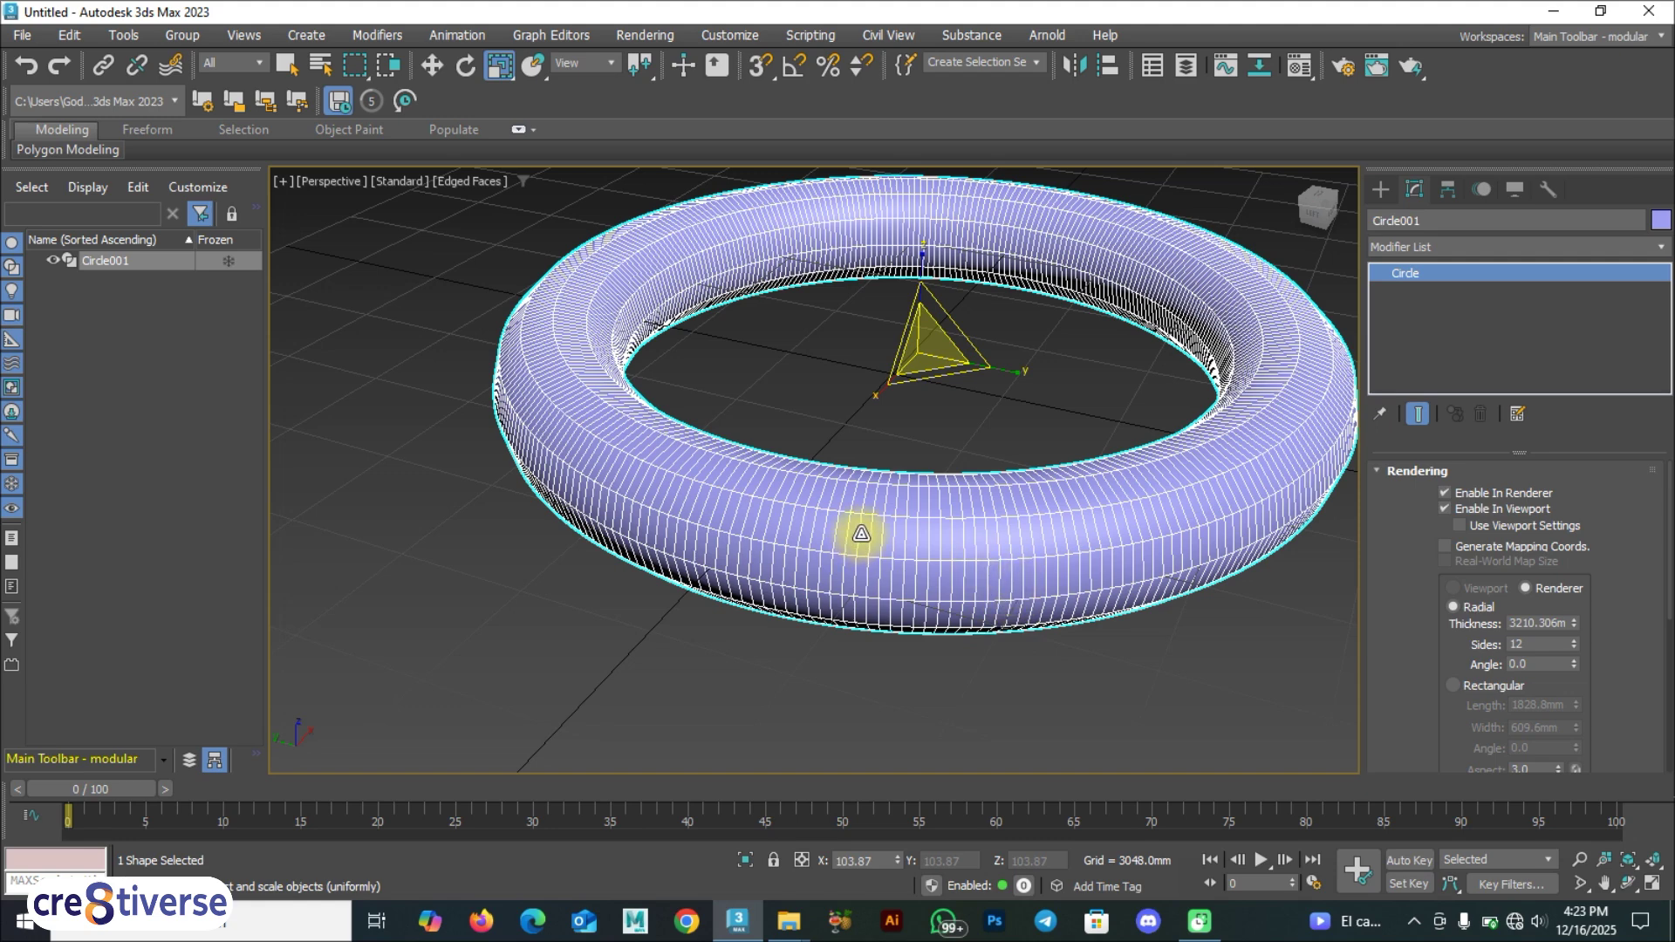
pyautogui.moveTo(1575, 647)
pyautogui.mouseDown()
pyautogui.moveTo(1571, 589)
pyautogui.moveTo(1577, 643)
pyautogui.mouseUp()
pyautogui.scroll(-3, 1039, 503)
pyautogui.keyDown('alt'); pyautogui.moveTo(1059, 516); pyautogui.dragTo(1135, 474, button='middle'); pyautogui.keyUp('alt')
pyautogui.scroll(4, 1006, 521)
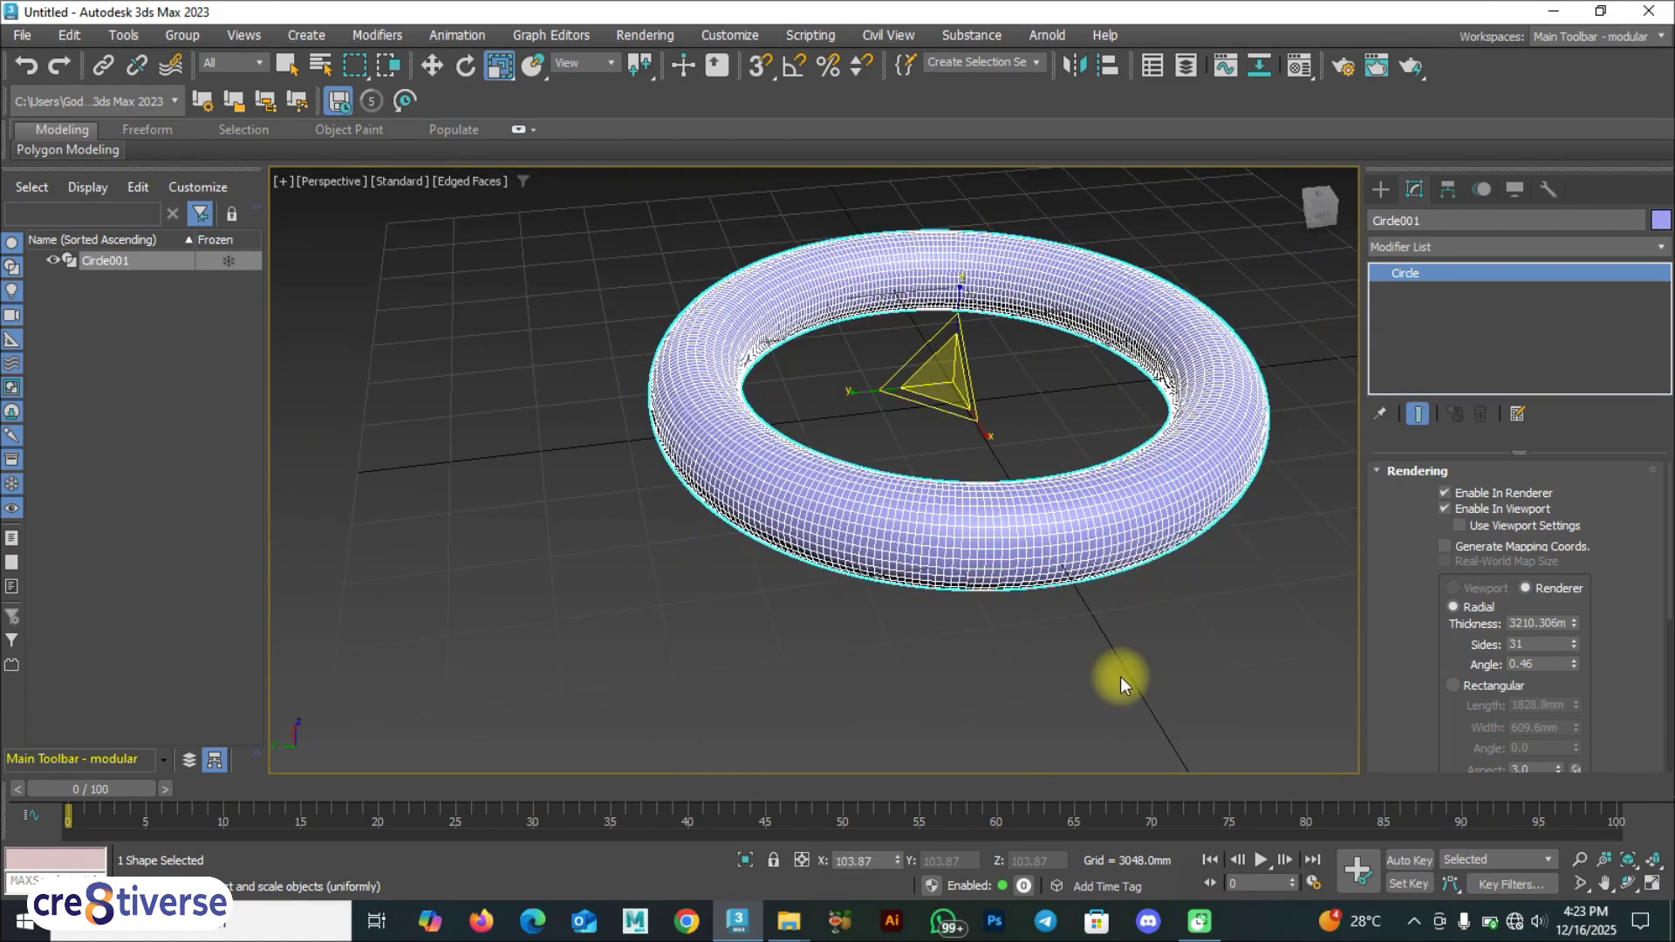
# Delete the thickened circle from the scene.
pyautogui.click(1114, 677)
pyautogui.press('w')
pyautogui.click(1098, 509)
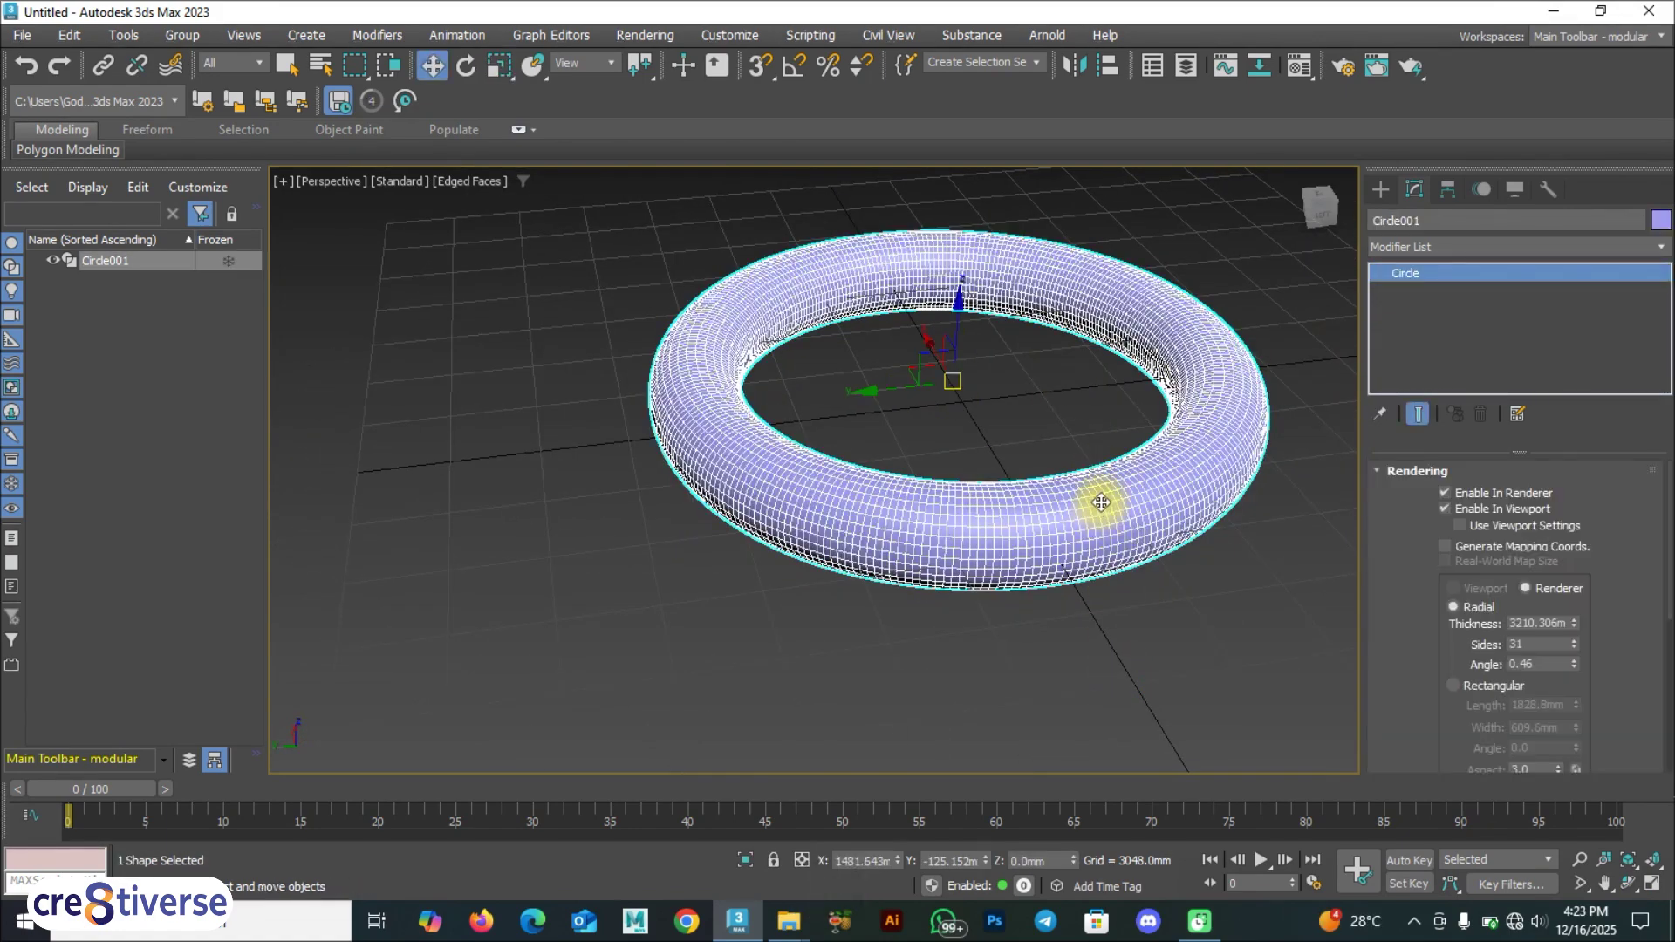
pyautogui.press('Delete')
# Draw a rectangle spline about 12823 mm long and 19399 mm wide on the grid, with Enable In Viewport turned on.
pyautogui.click(1381, 190)
pyautogui.click(1490, 375)
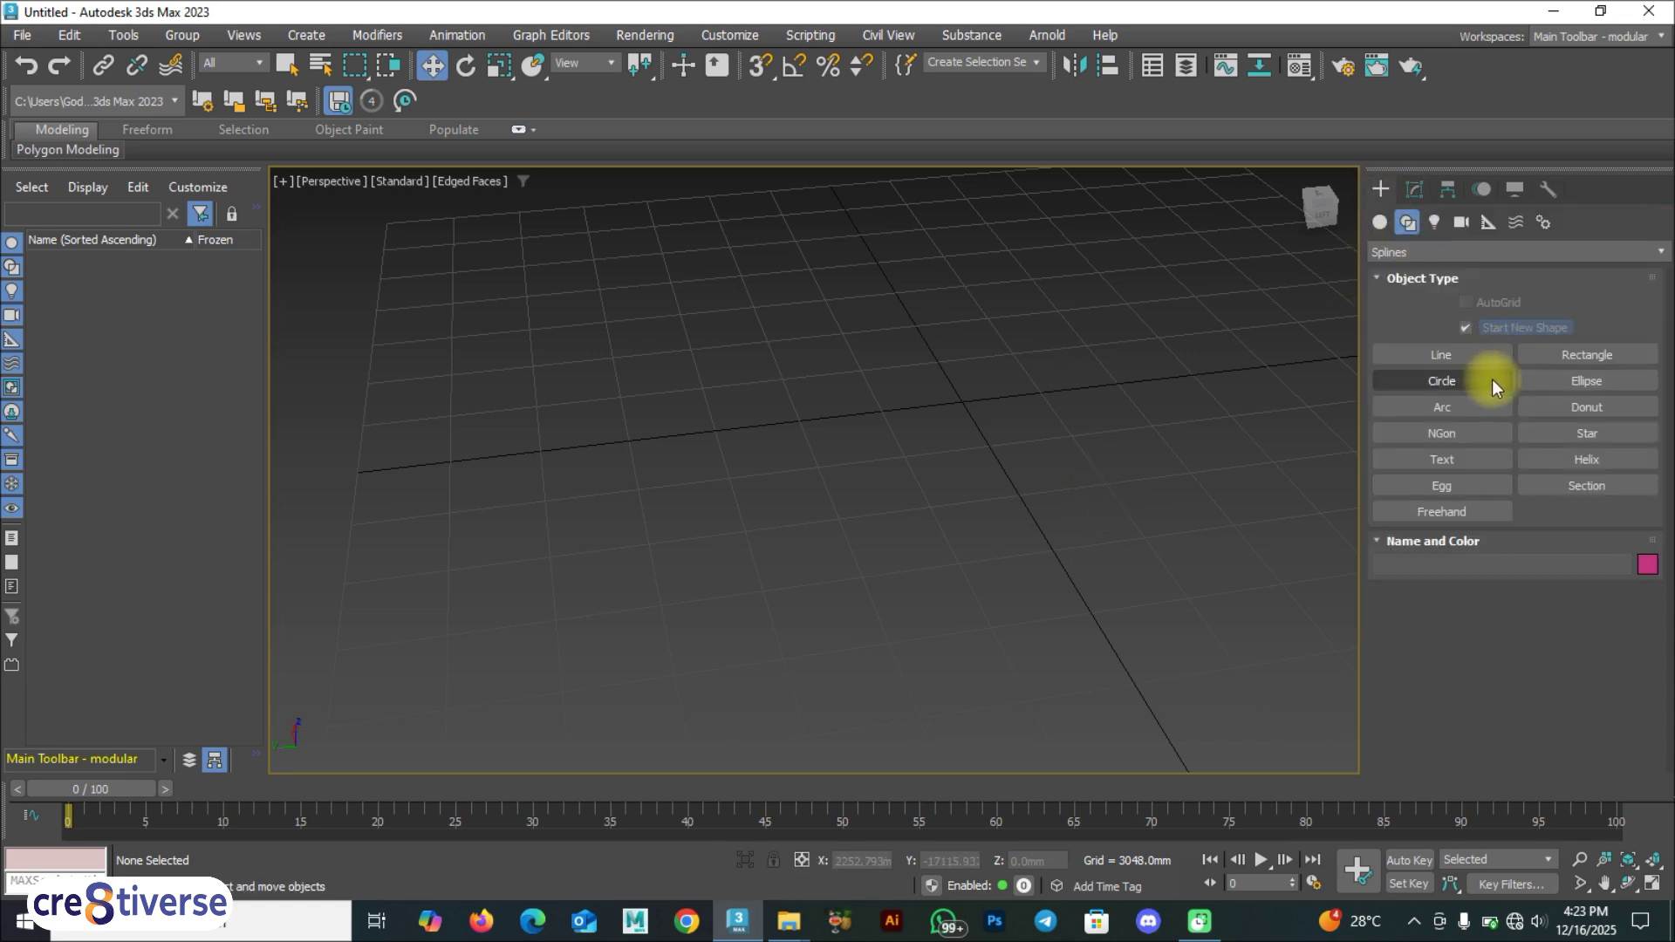
pyautogui.click(1580, 353)
pyautogui.moveTo(810, 335); pyautogui.dragTo(980, 523)
pyautogui.hotkey('ctrl', 'z')
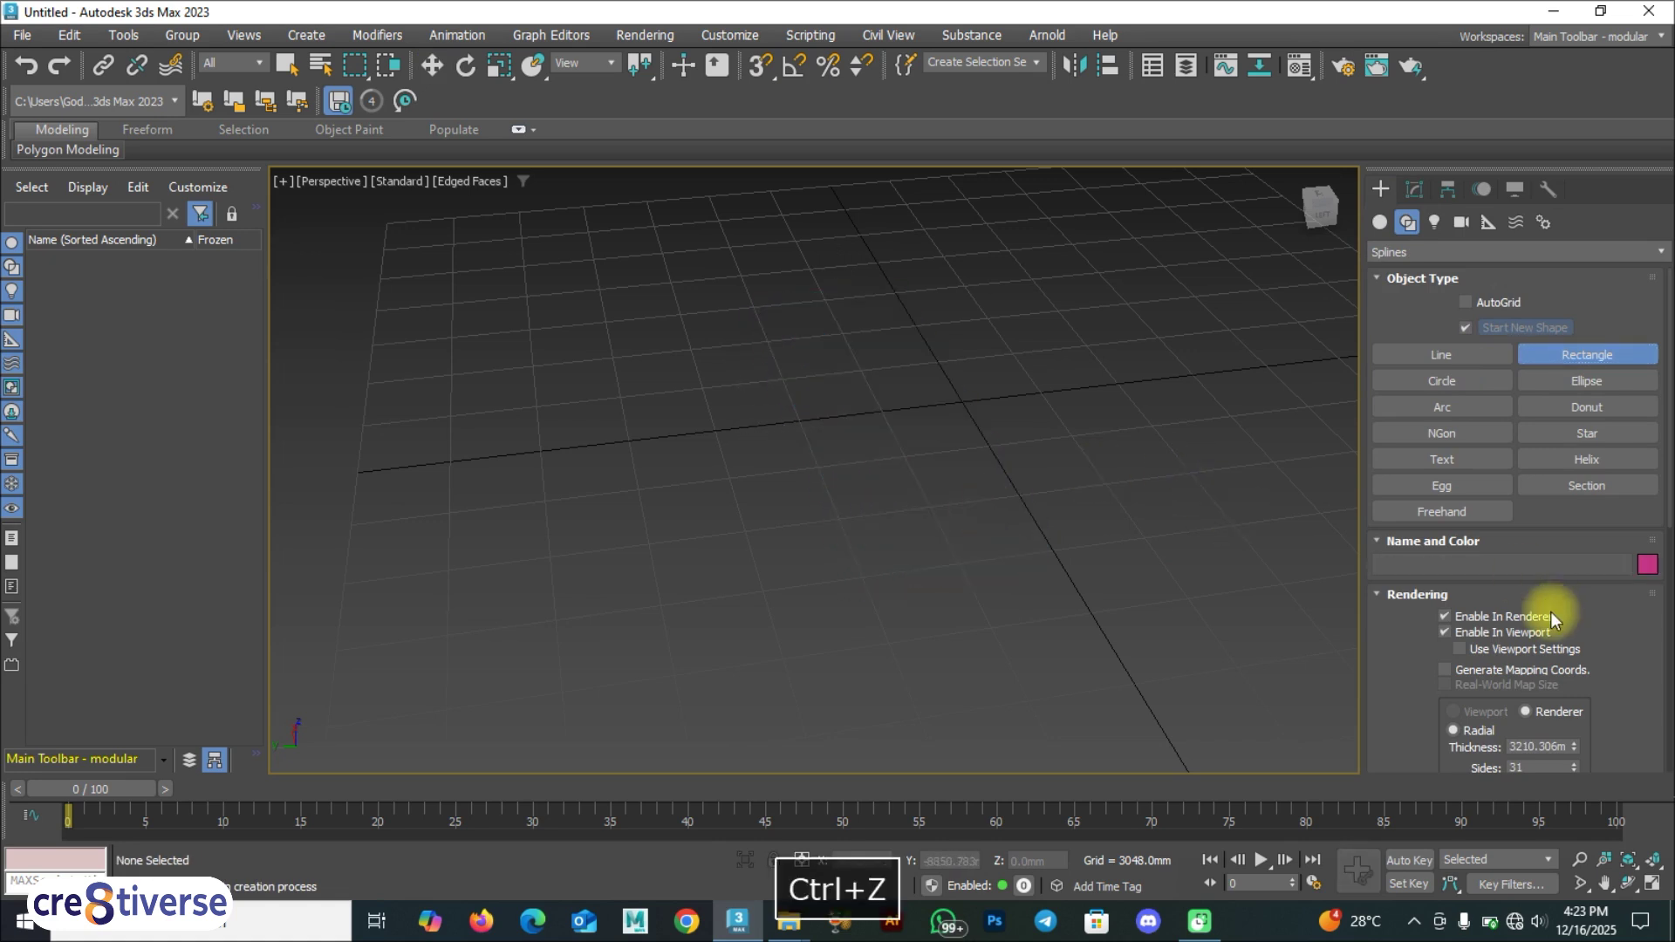
pyautogui.click(1445, 632)
pyautogui.moveTo(864, 312); pyautogui.dragTo(592, 670)
pyautogui.keyDown('alt'); pyautogui.moveTo(654, 617); pyautogui.dragTo(853, 584, button='middle'); pyautogui.keyUp('alt')
pyautogui.click(1445, 631)
pyautogui.moveTo(988, 572)
pyautogui.keyDown('alt'); pyautogui.mouseDown(button='middle')
pyautogui.moveTo(843, 566)
pyautogui.moveTo(1018, 580)
pyautogui.mouseUp(button='middle'); pyautogui.keyUp('alt')
# Set the rectangle's radial rendering thickness to about 3724 mm and its sides to 24.
pyautogui.scroll(-5, 1670, 434)
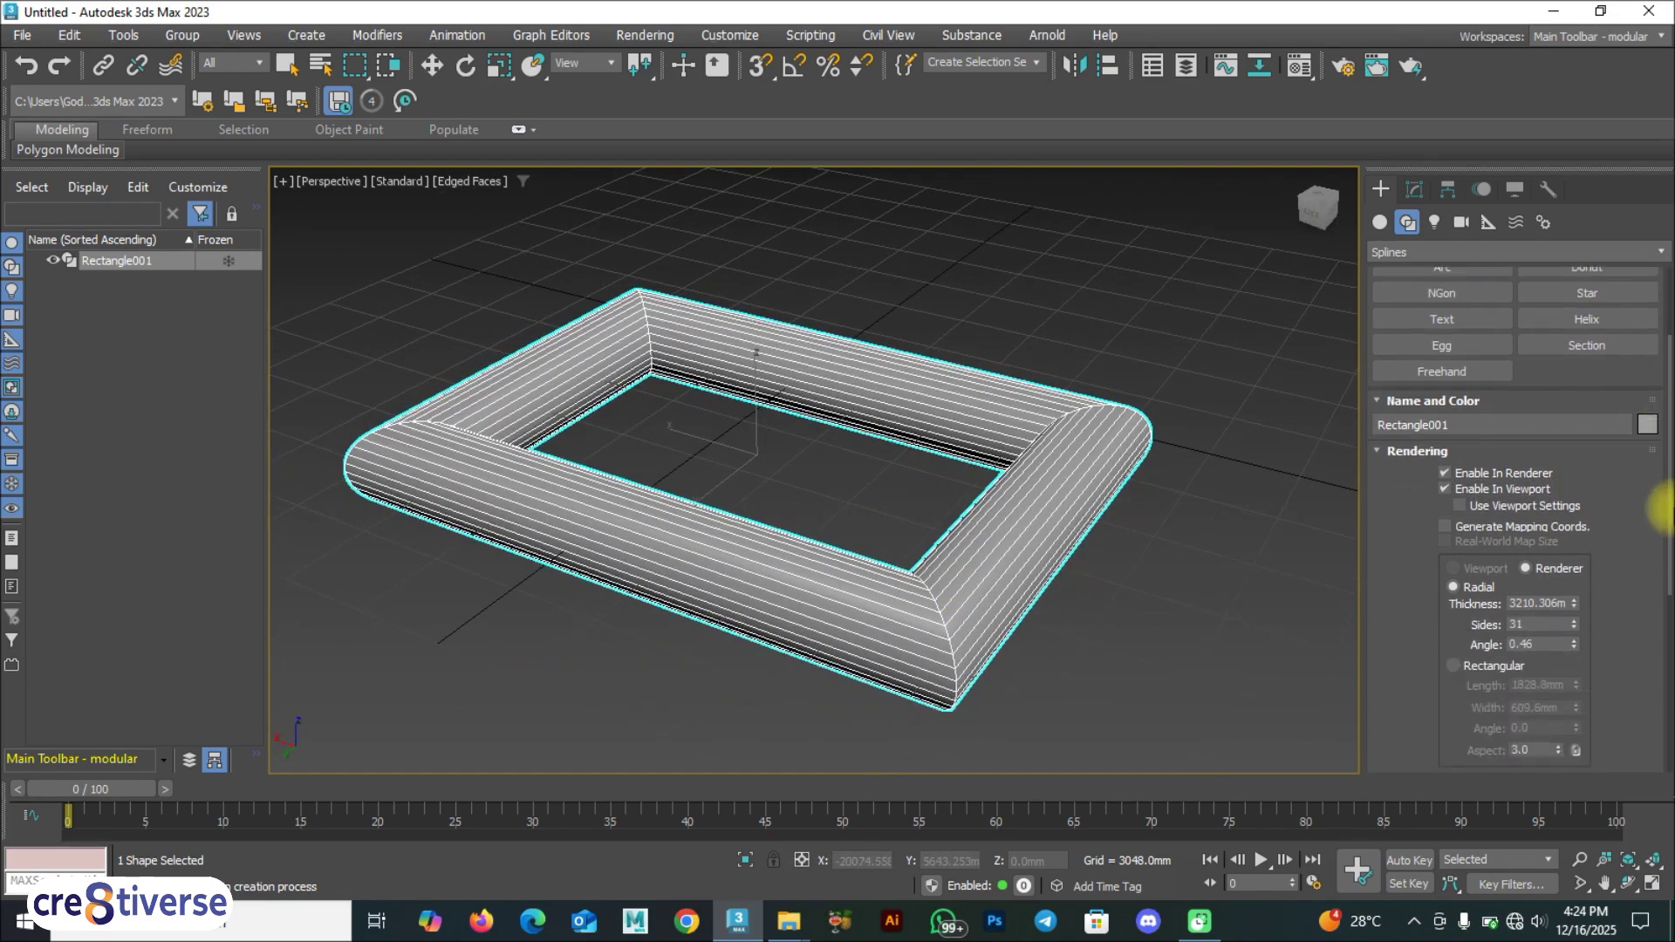
pyautogui.moveTo(1571, 543); pyautogui.dragTo(1571, 605)
pyautogui.keyDown('alt'); pyautogui.moveTo(830, 542); pyautogui.dragTo(968, 524, button='middle'); pyautogui.keyUp('alt')
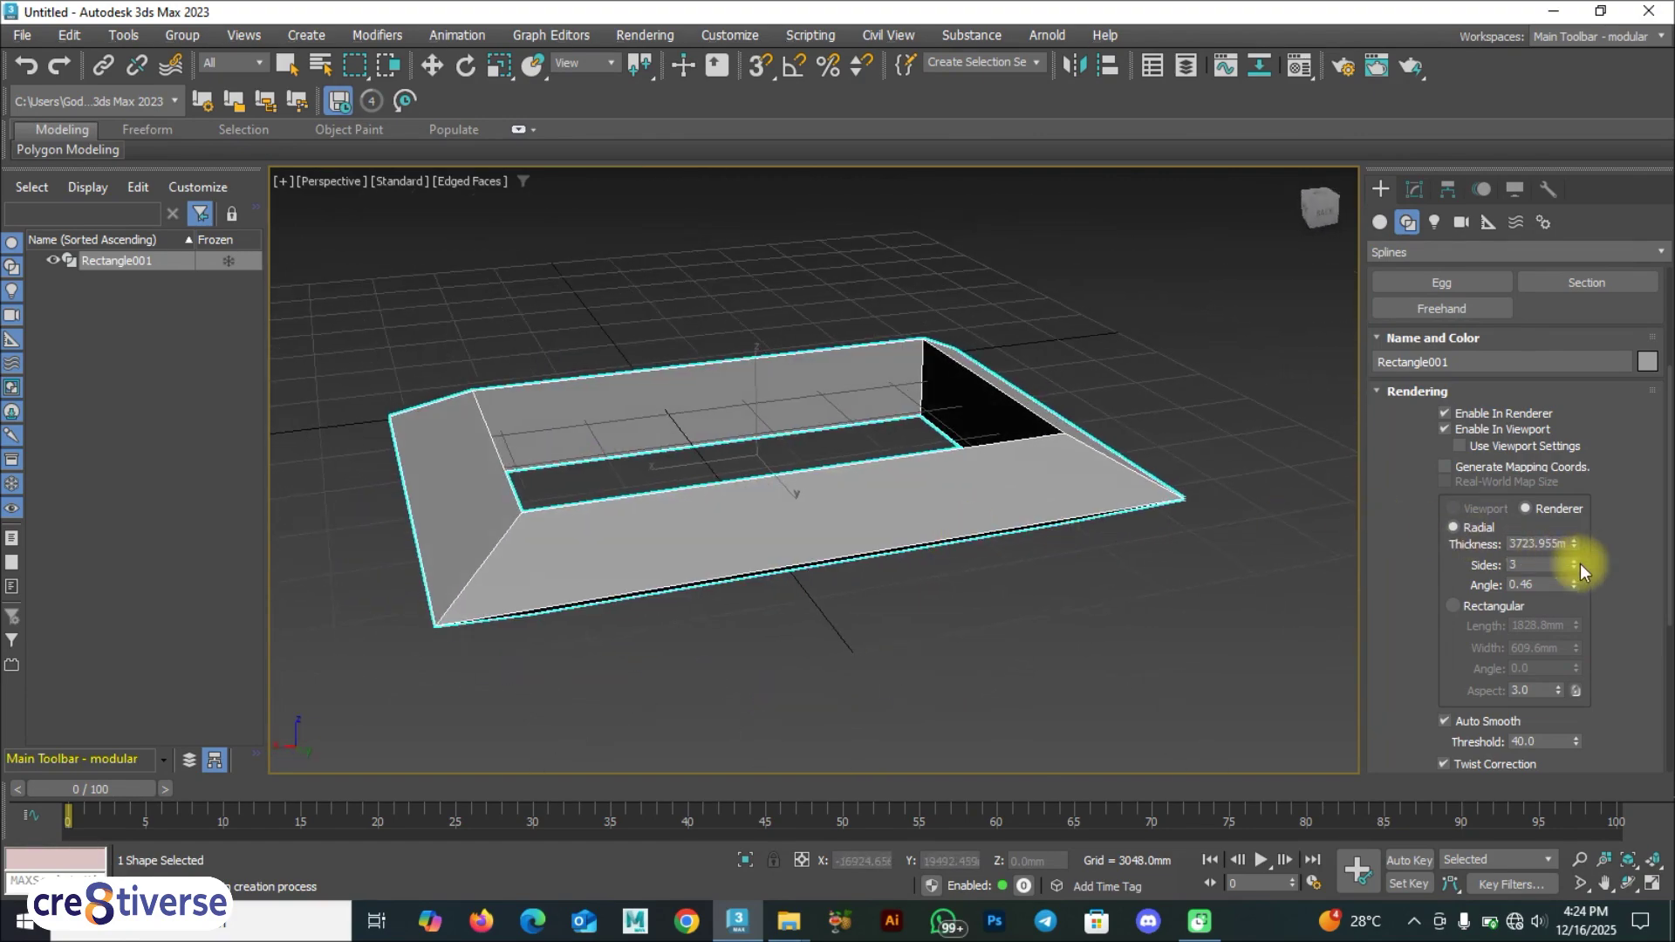
pyautogui.moveTo(1574, 565); pyautogui.dragTo(1555, 535)
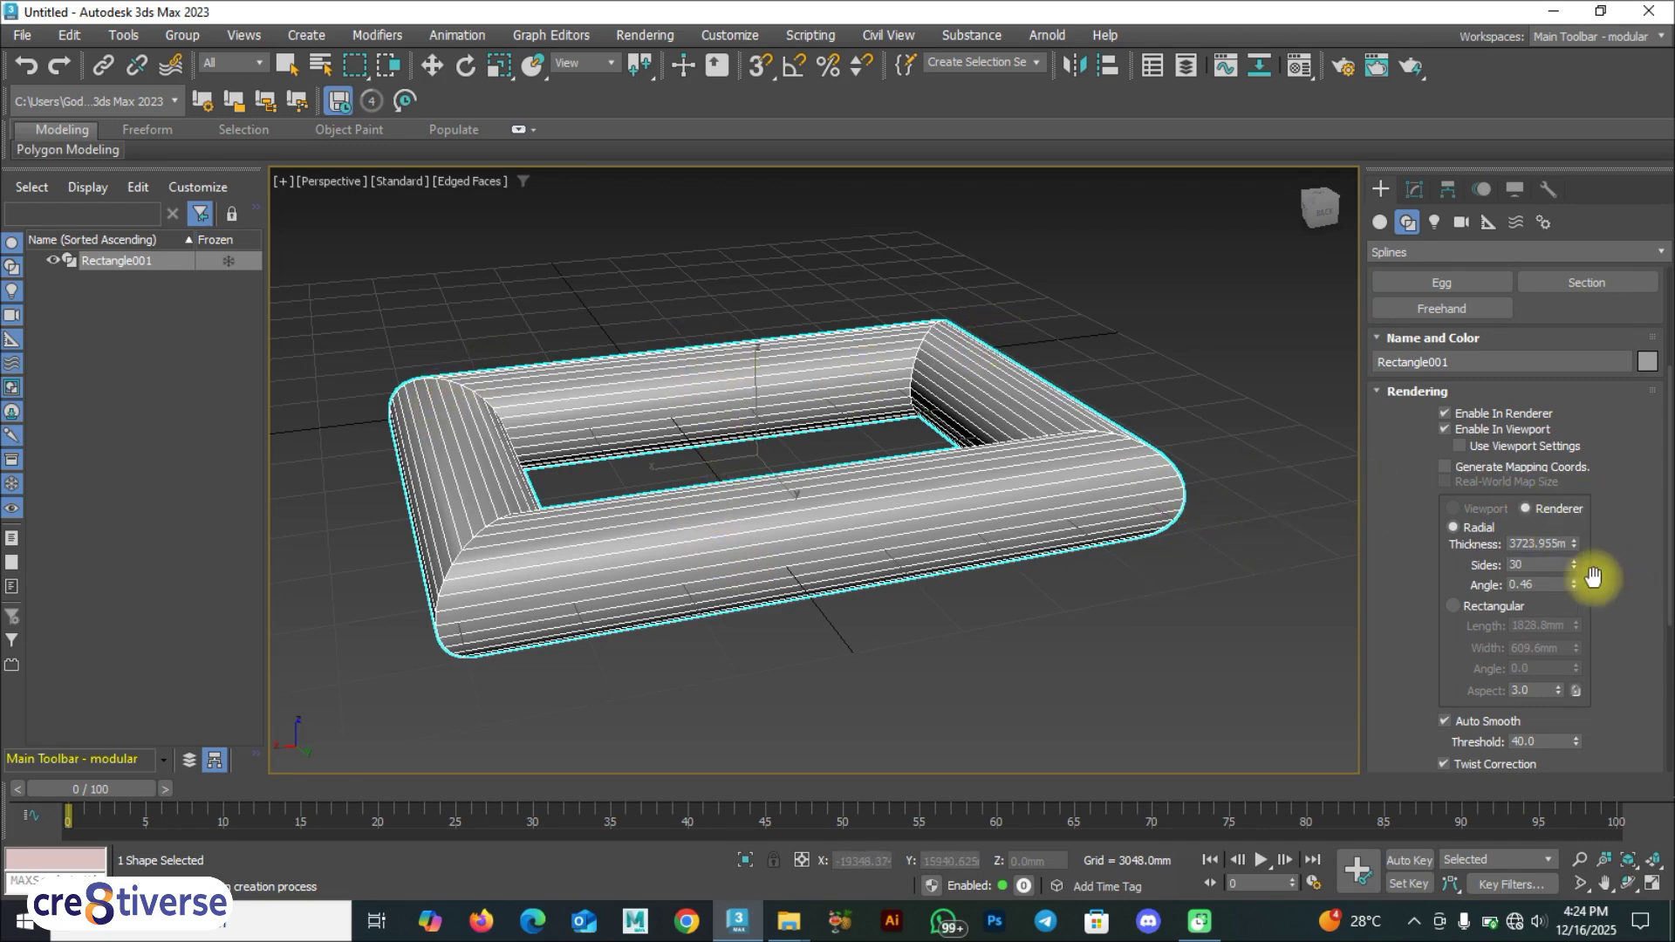
pyautogui.moveTo(1576, 568)
pyautogui.mouseDown()
pyautogui.moveTo(1570, 535)
pyautogui.moveTo(1563, 587)
pyautogui.moveTo(1560, 567)
pyautogui.mouseUp()
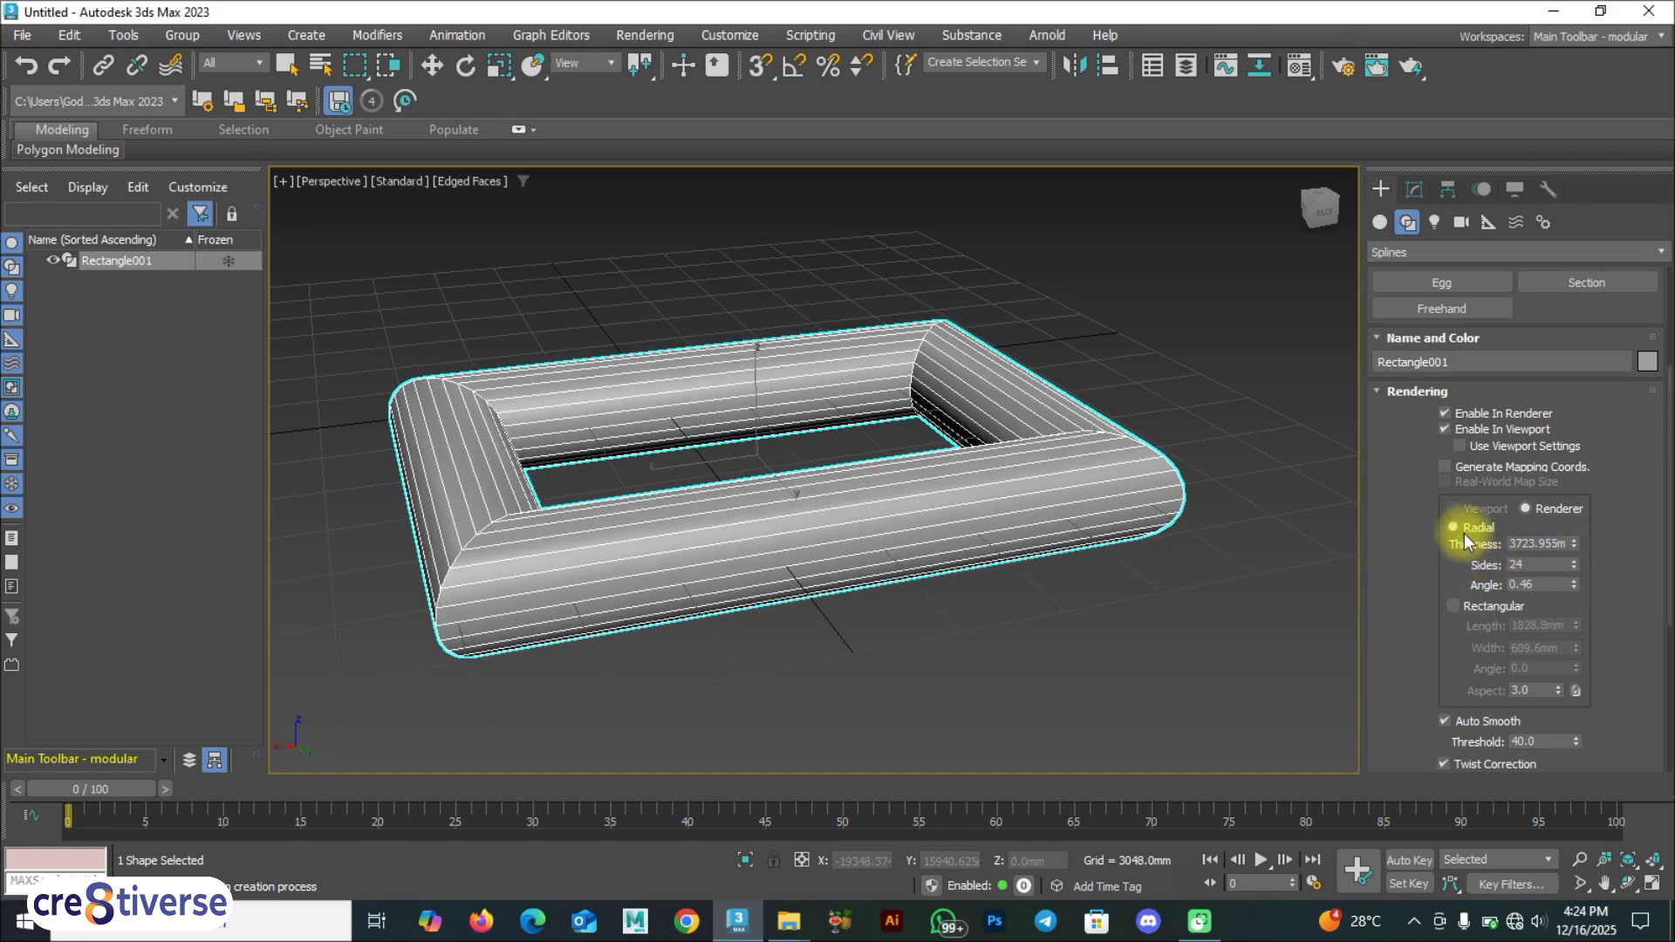
# Switch the rectangle's rendered cross-section to Rectangular, with a length of about 2707 mm and an aspect of 4.44.
pyautogui.click(1454, 606)
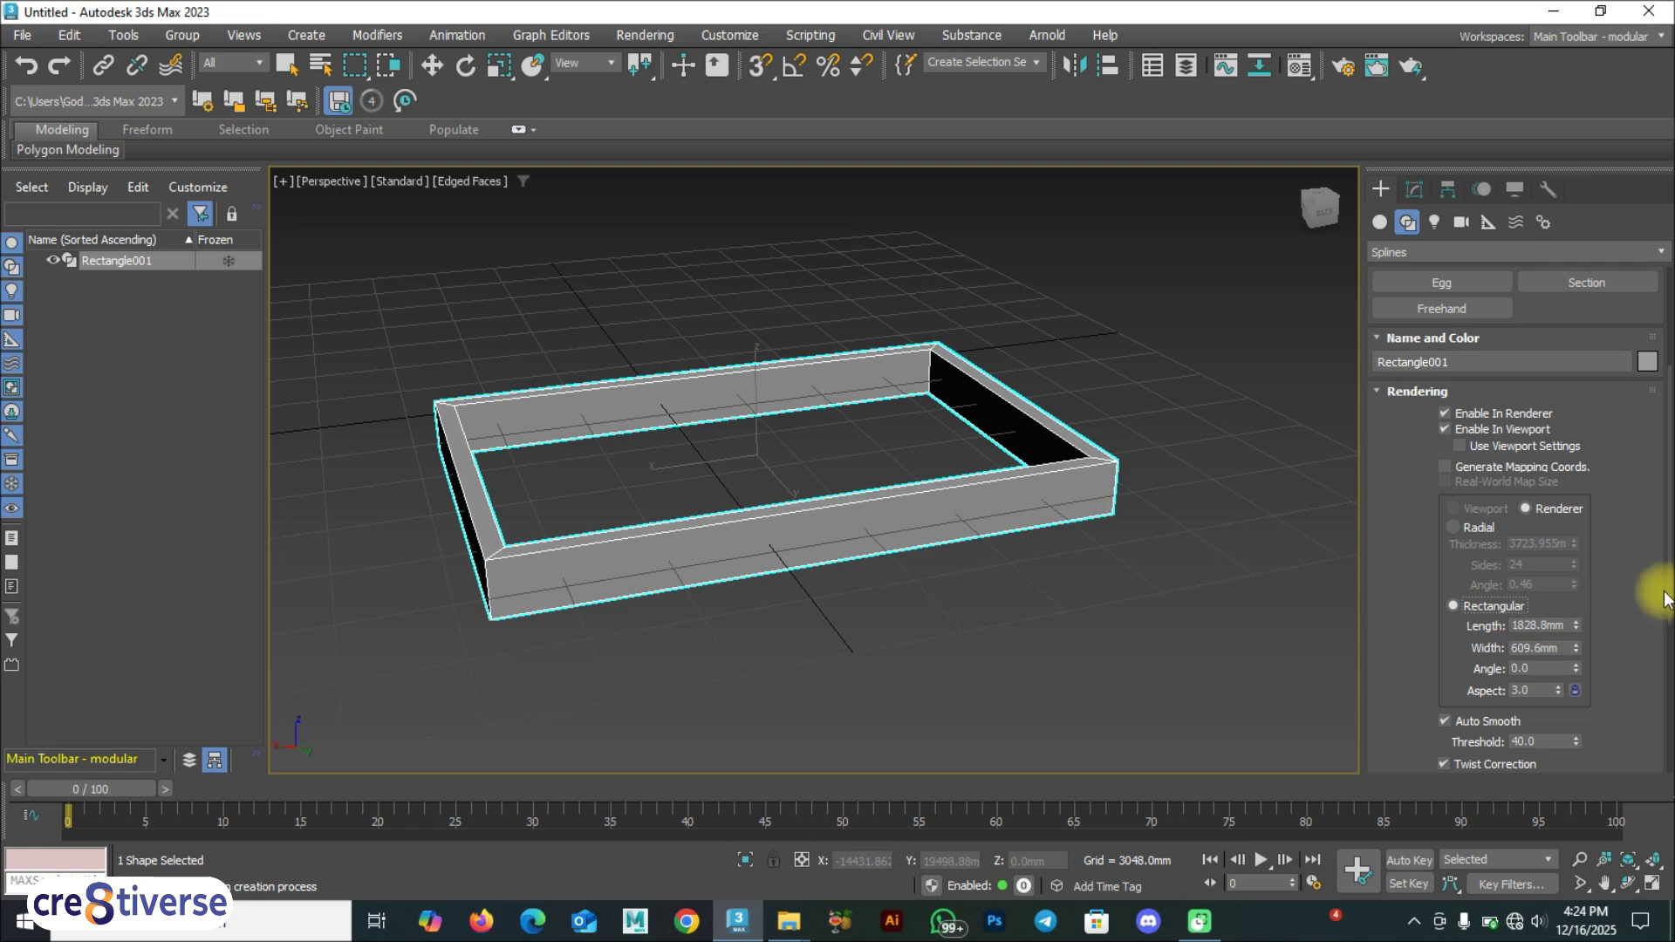
pyautogui.moveTo(1558, 690); pyautogui.dragTo(1667, 552)
# Set the rectangle shape's length to about 14490 mm, width to about 18817 mm and corner radius to about 158 mm.
pyautogui.scroll(-5, 1649, 561)
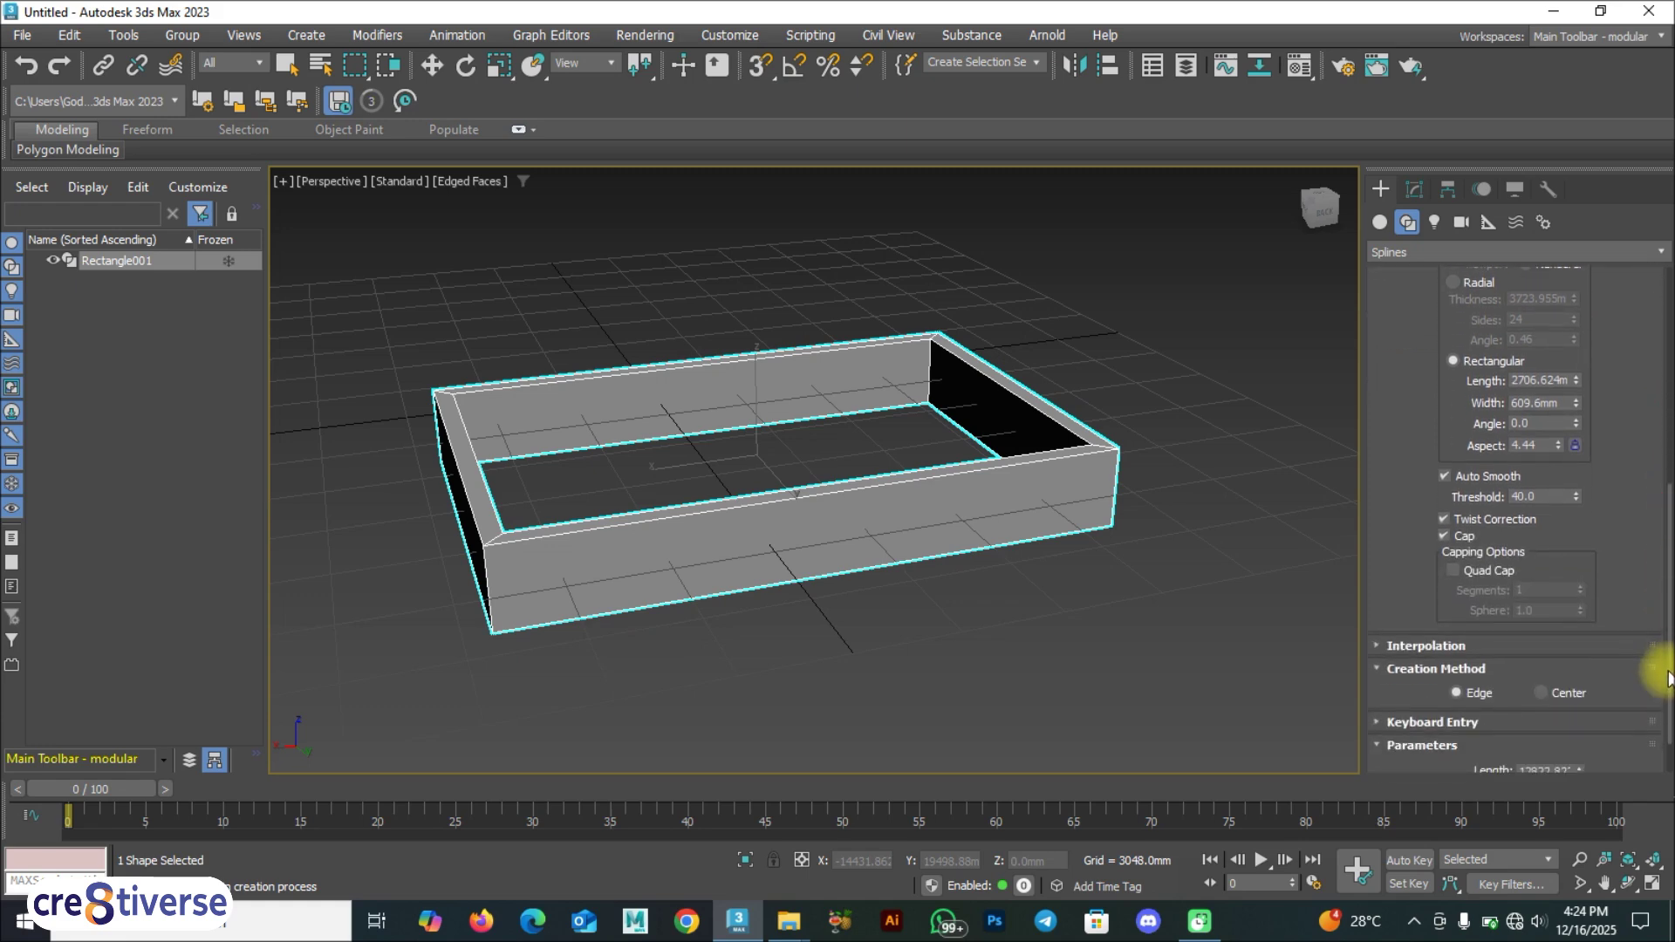
pyautogui.scroll(-2, 1662, 585)
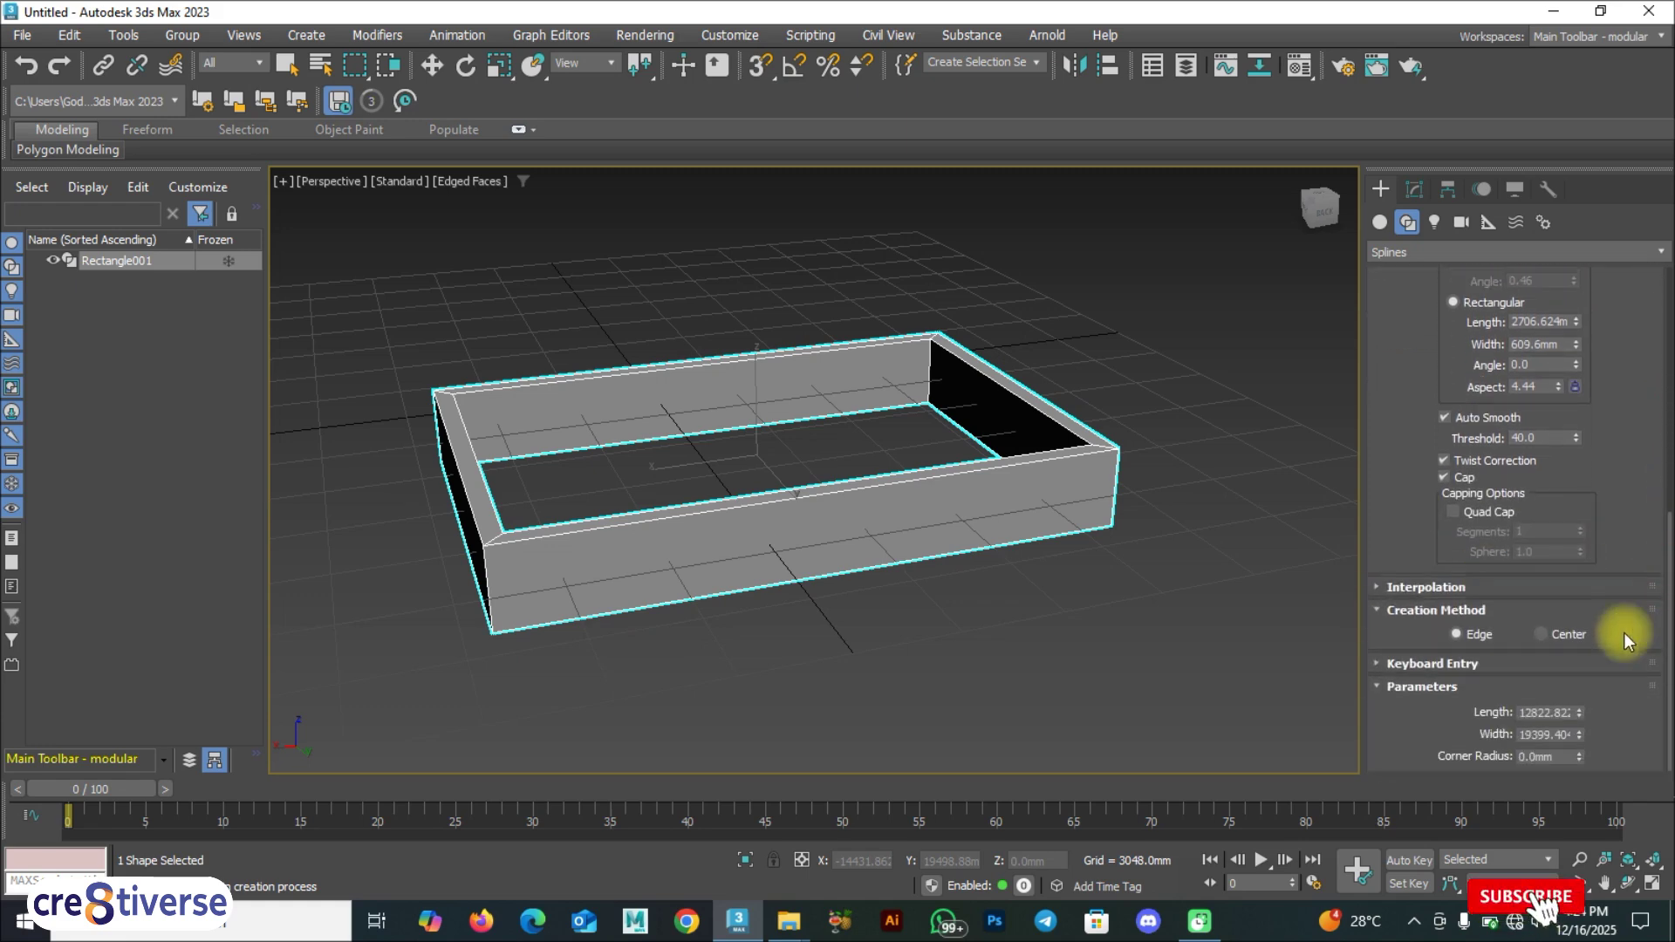
pyautogui.click(1669, 637)
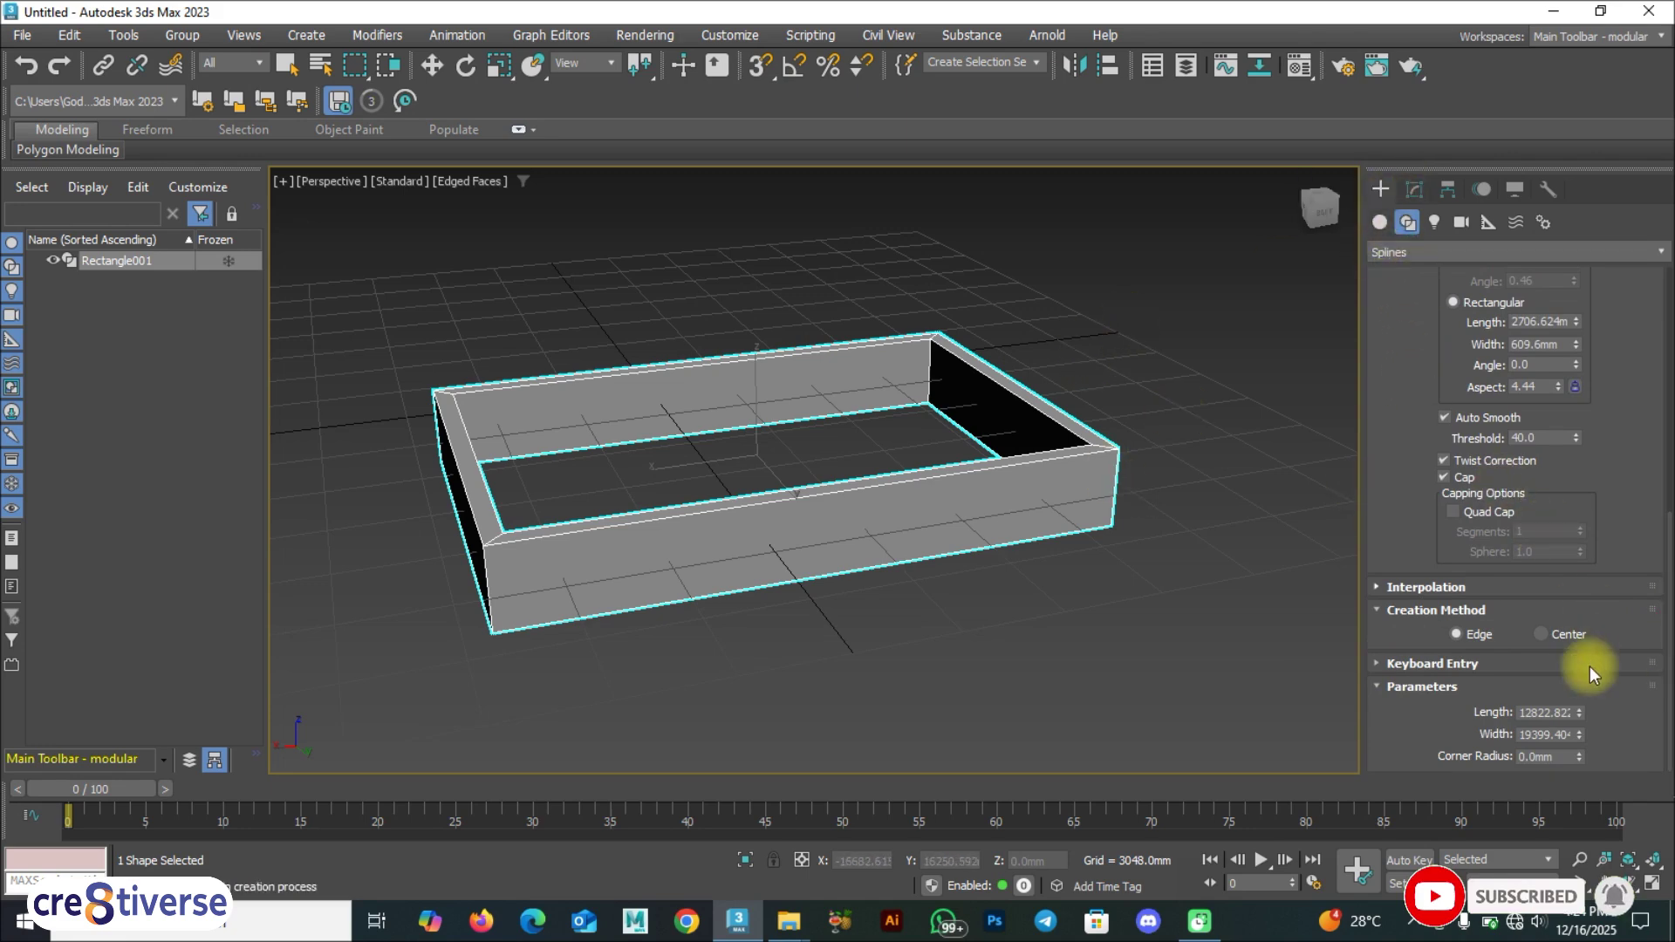
pyautogui.moveTo(1578, 718); pyautogui.dragTo(1582, 660)
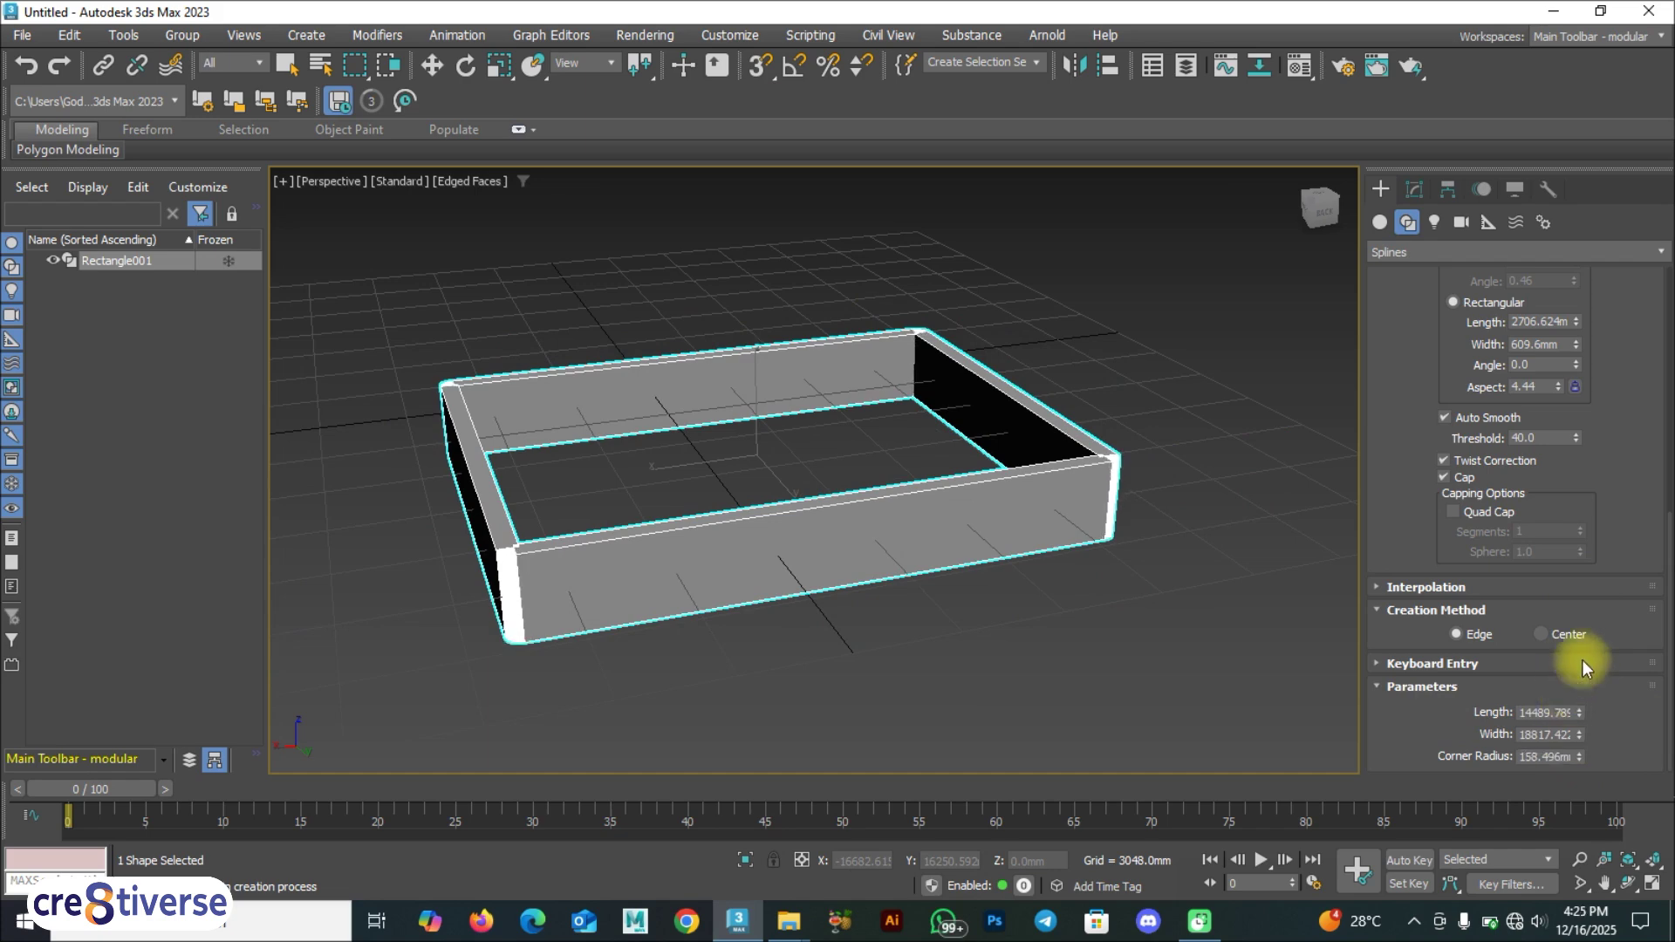
# Finish creating the rectangle and convert it to an Editable Spline.
pyautogui.rightClick(700, 407)
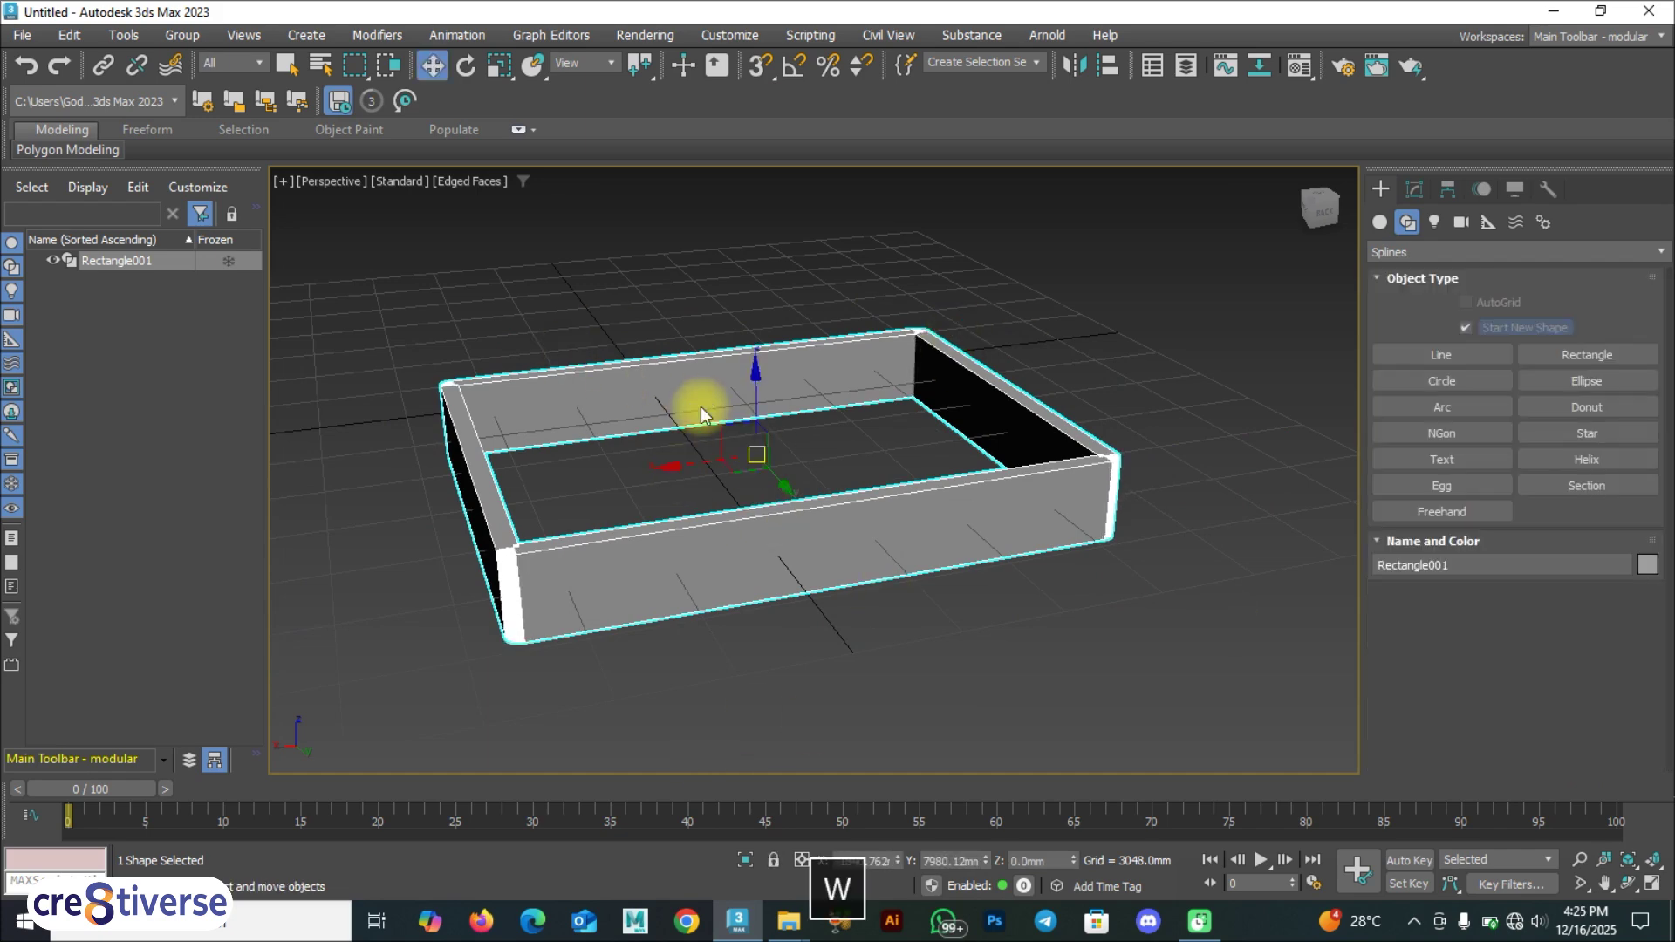
pyautogui.rightClick(785, 523)
pyautogui.moveTo(908, 788)
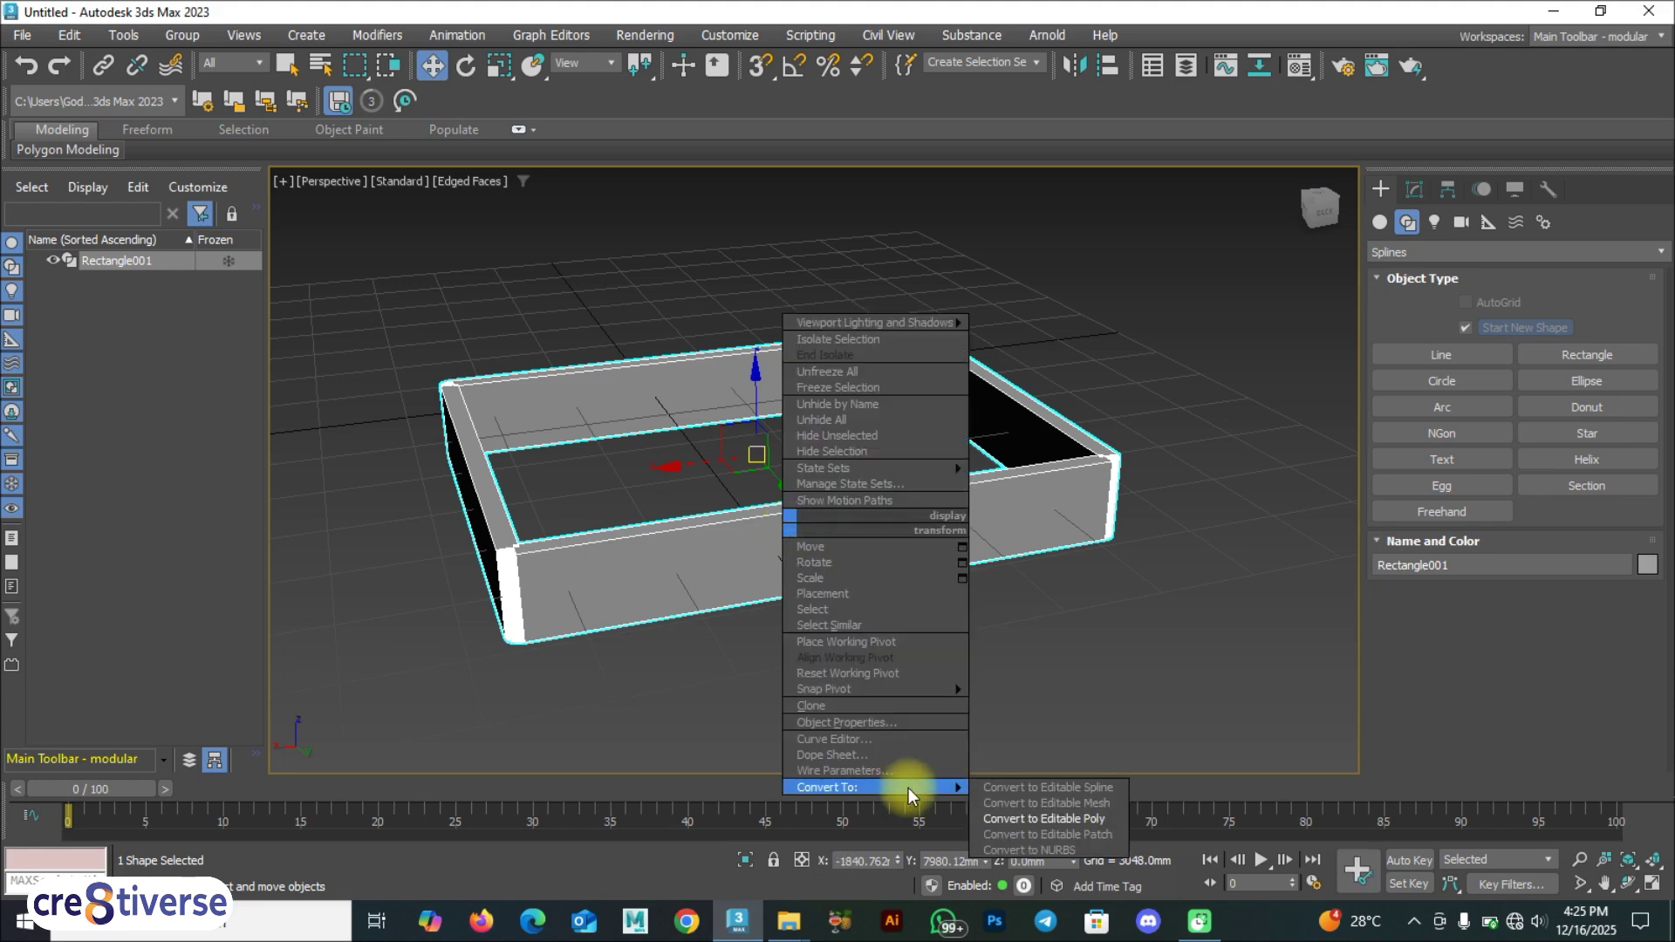
pyautogui.click(1098, 787)
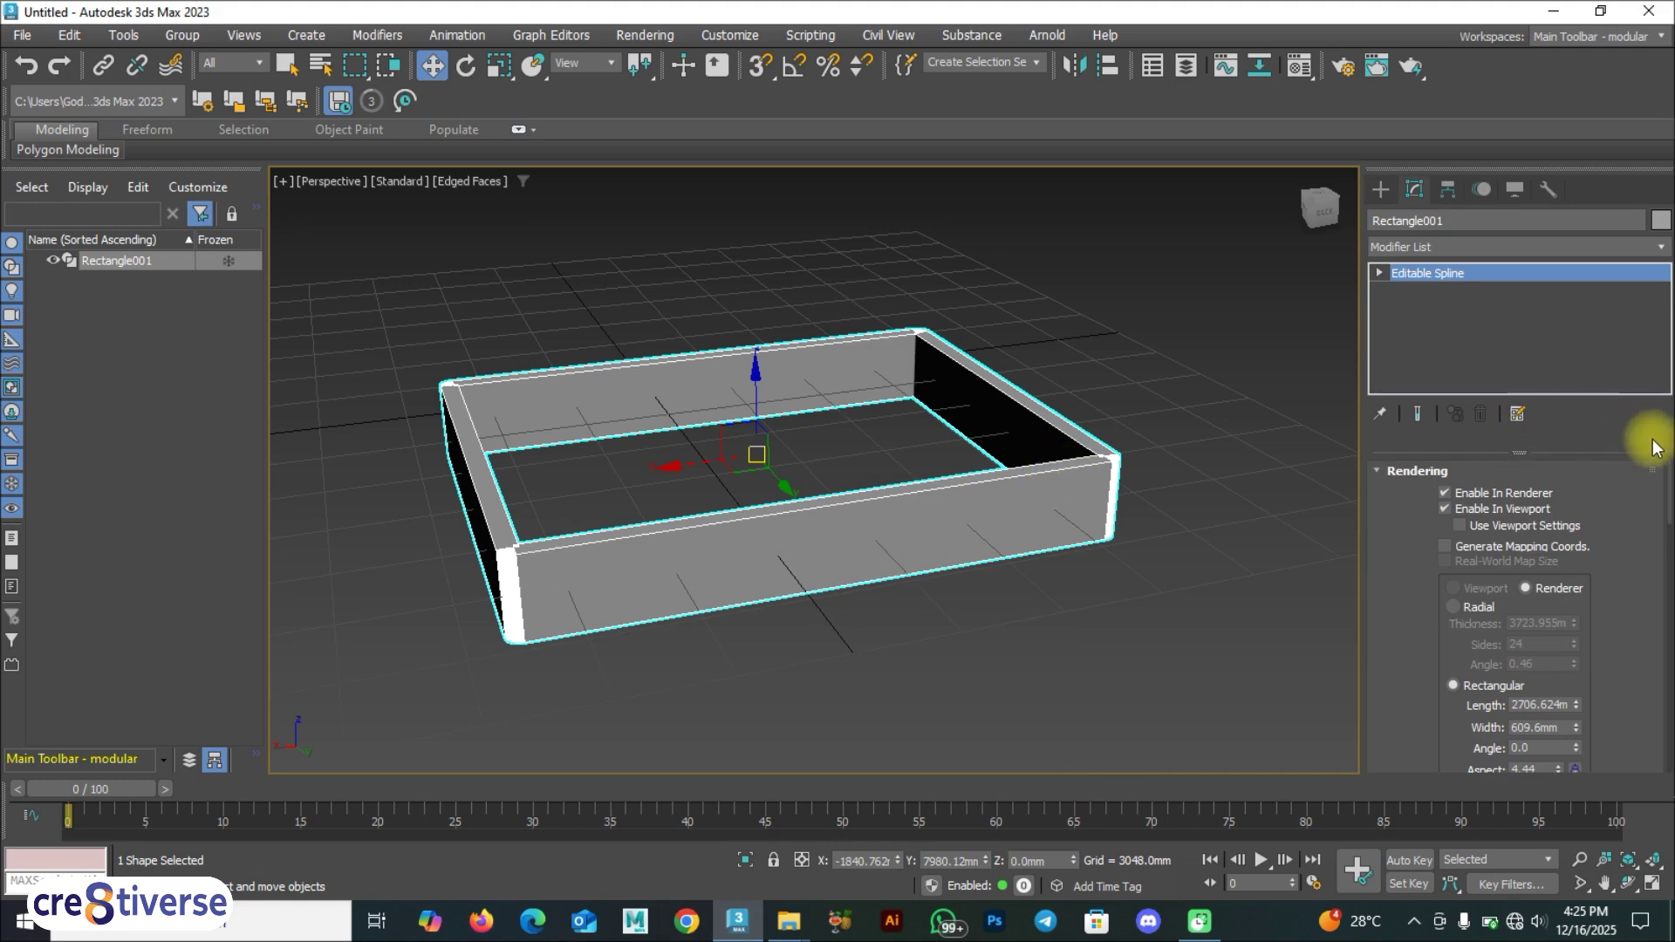
pyautogui.moveTo(1668, 495)
pyautogui.mouseDown()
pyautogui.moveTo(1668, 759)
pyautogui.moveTo(1662, 475)
pyautogui.mouseUp()
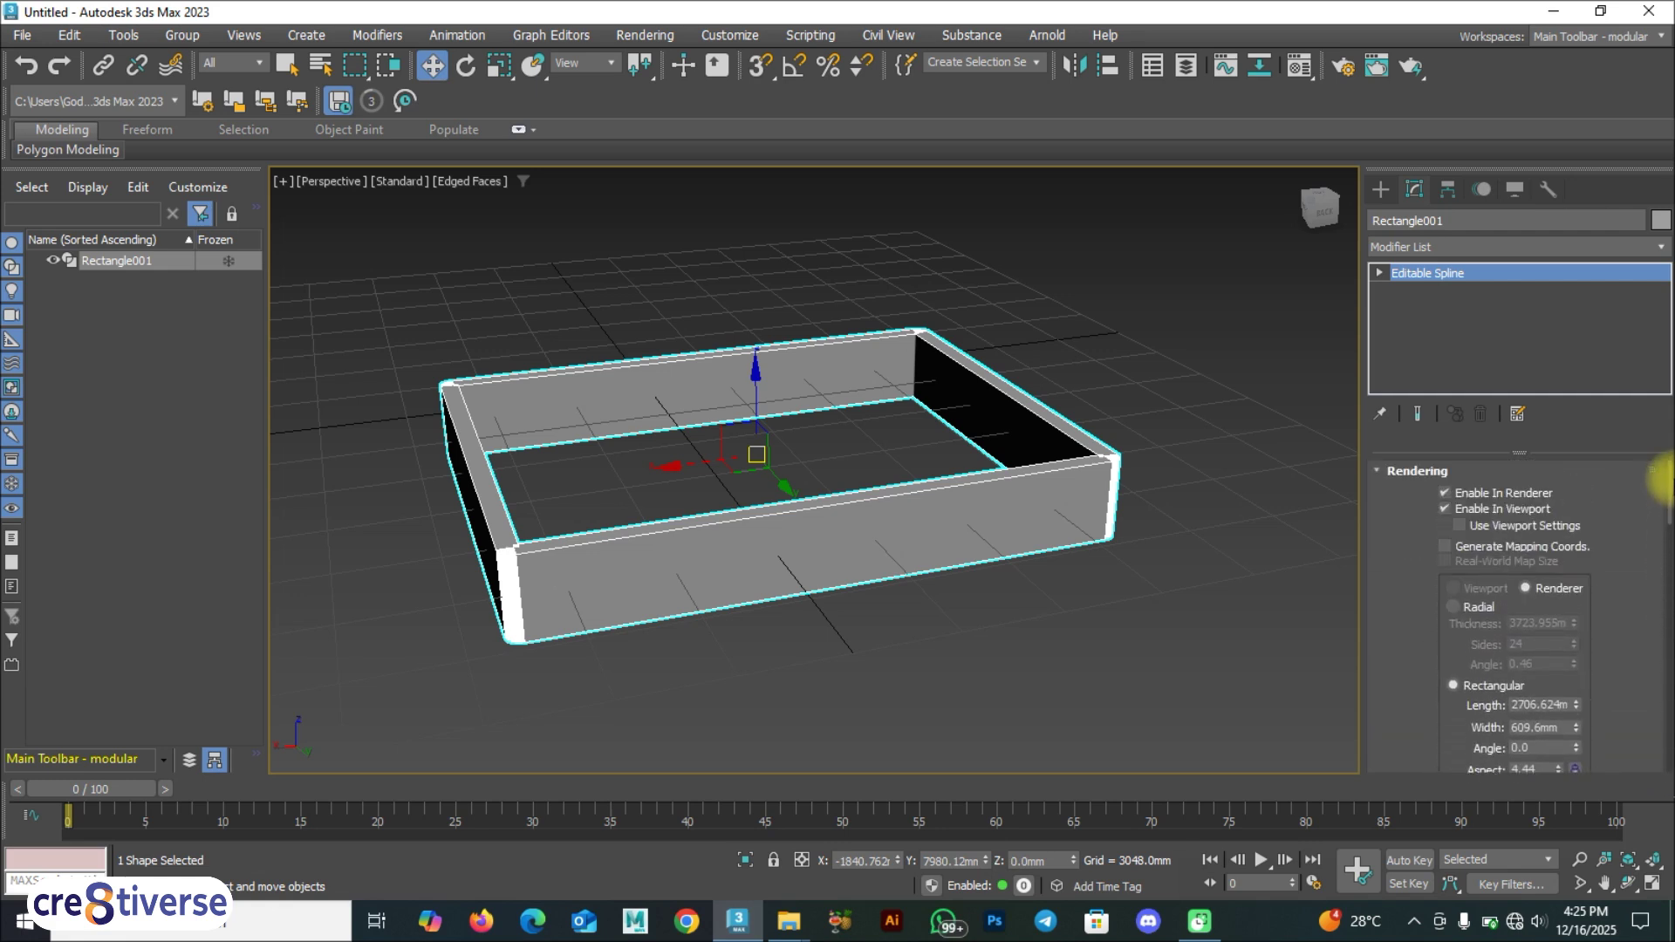
# Undo the conversion to Editable Spline and review the rectangle's original Rendering, Interpolation and Parameters settings.
pyautogui.hotkey('ctrl', 'z')
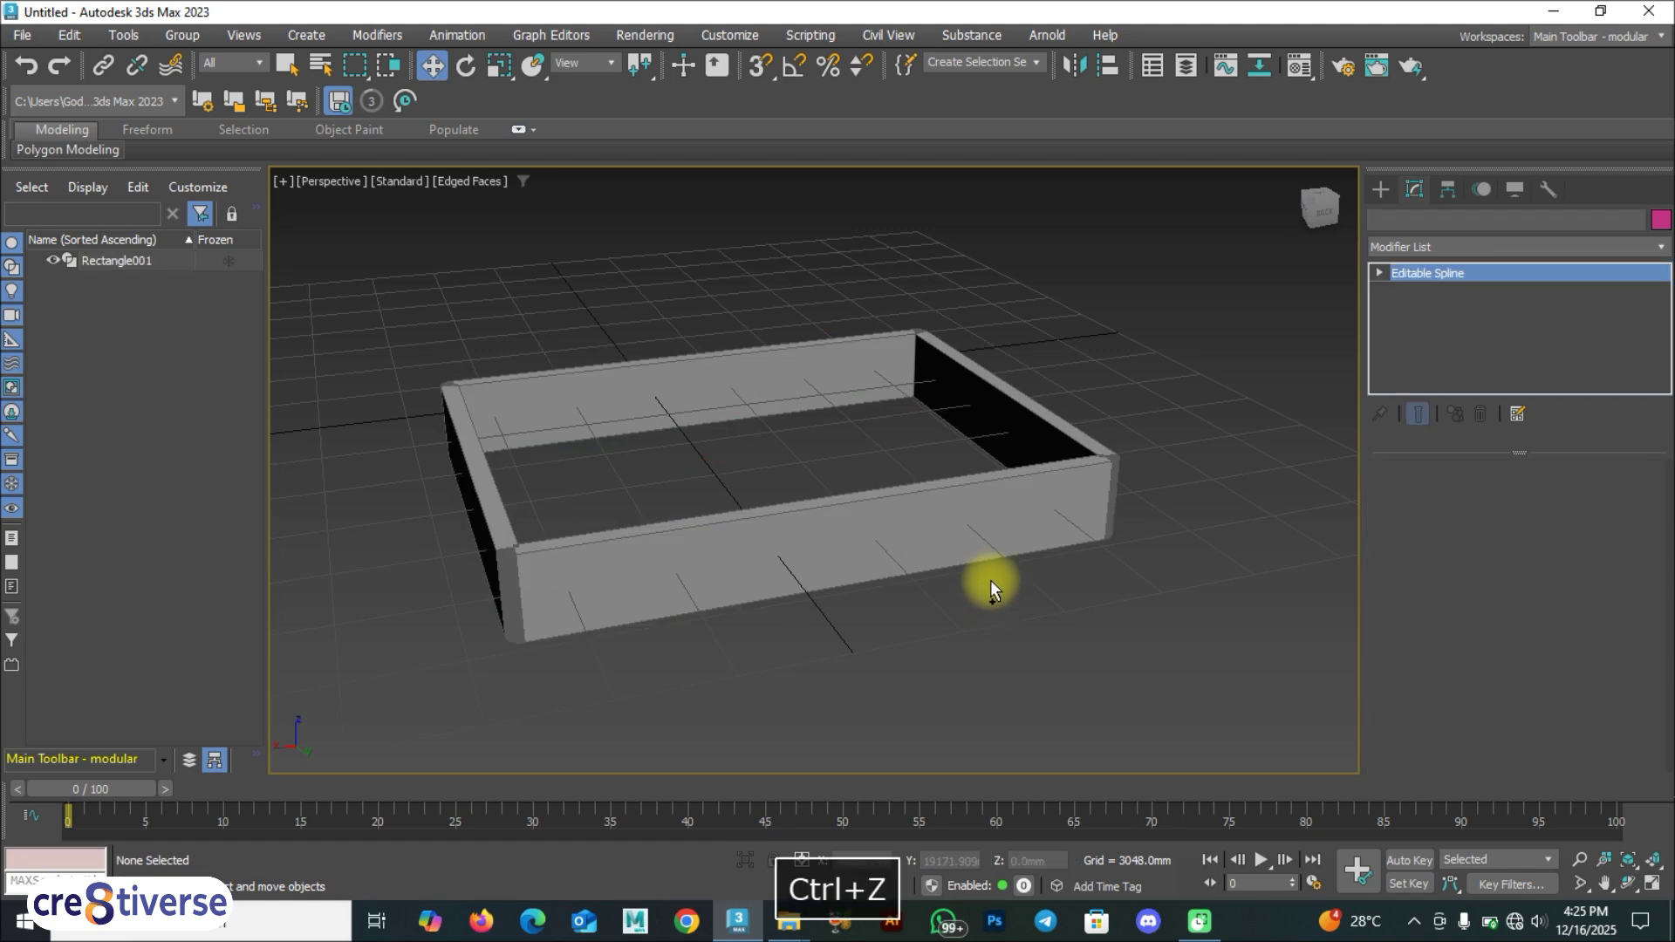
pyautogui.hotkey('ctrl', 'z')
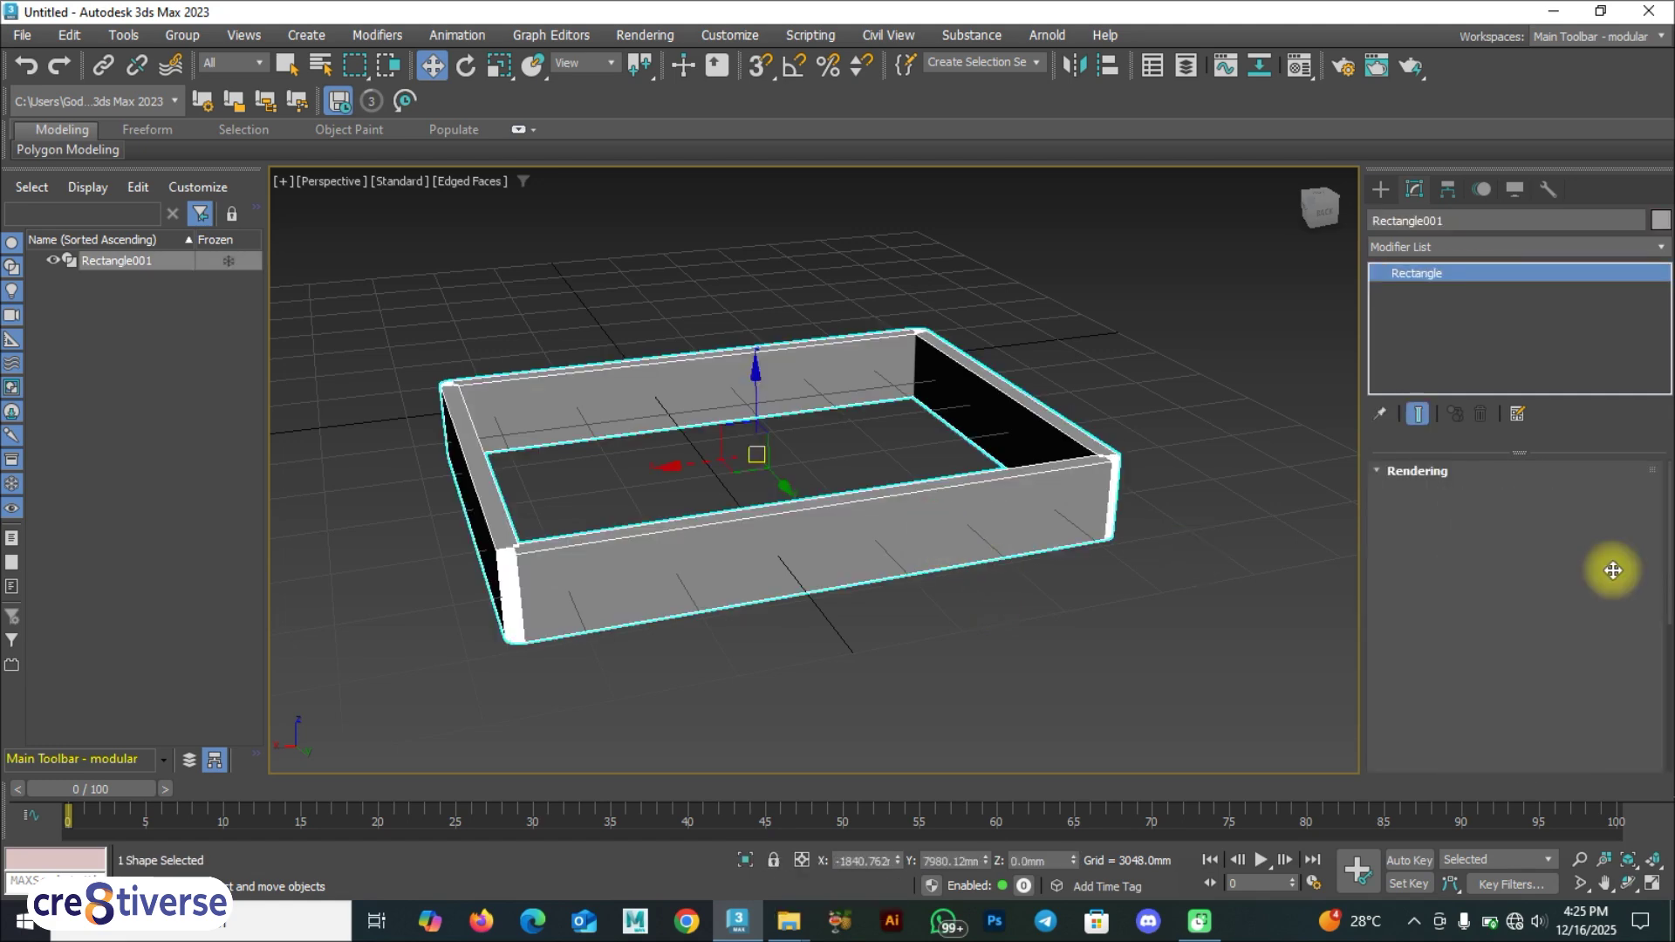
pyautogui.moveTo(1669, 538); pyautogui.dragTo(1668, 731)
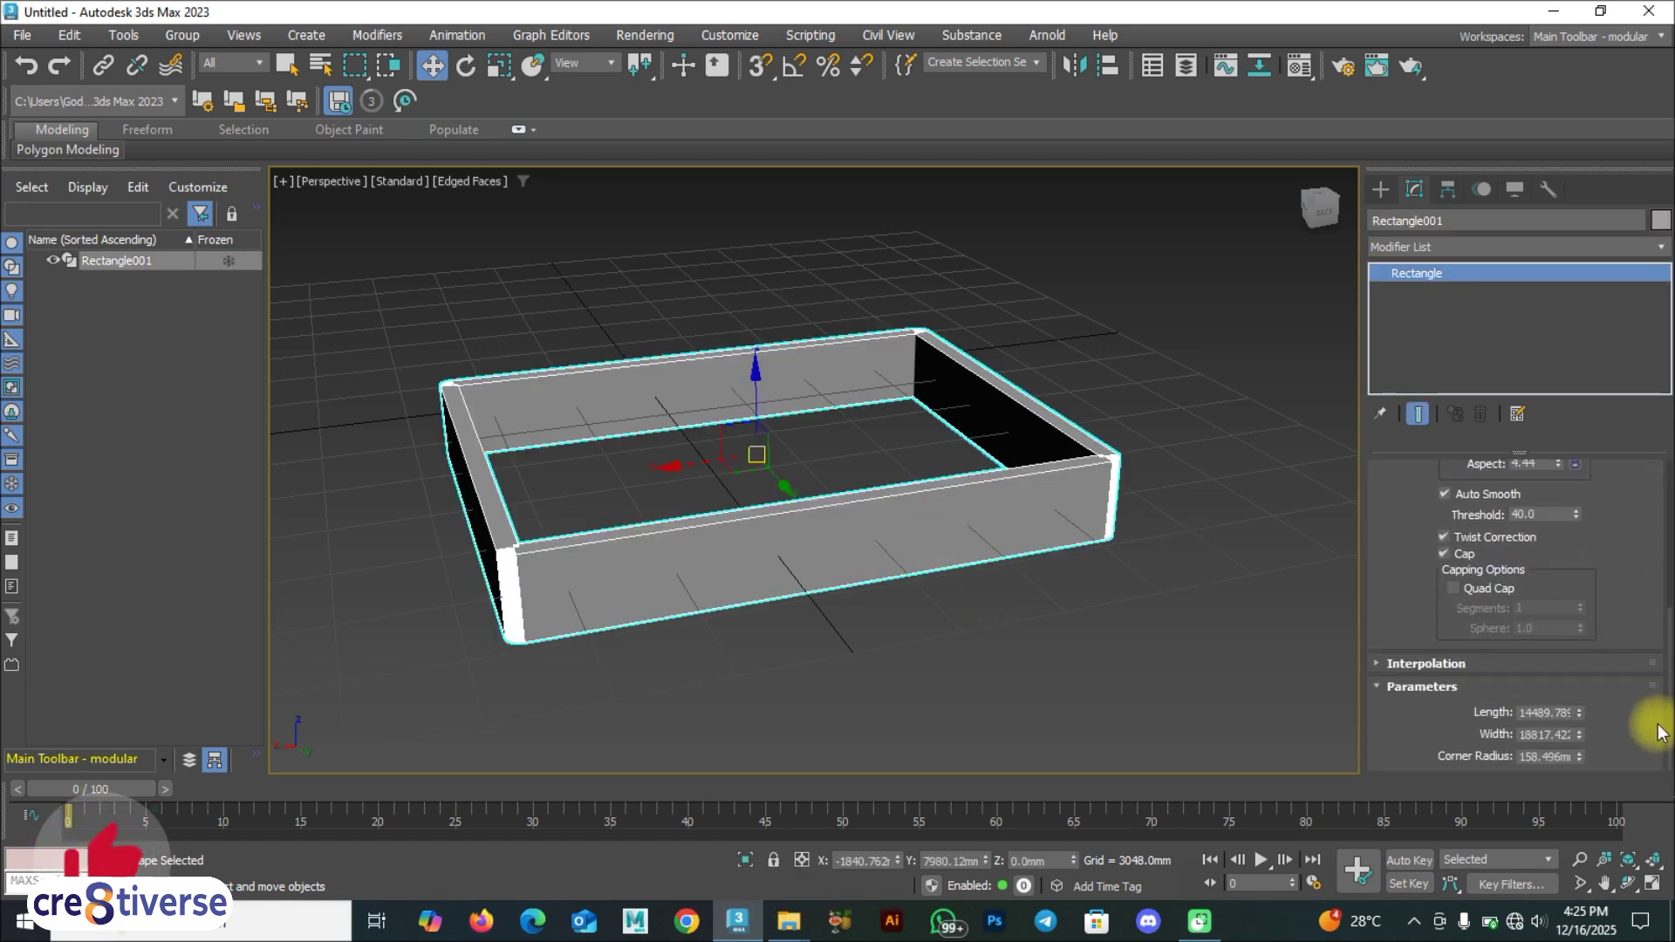
pyautogui.click(1388, 686)
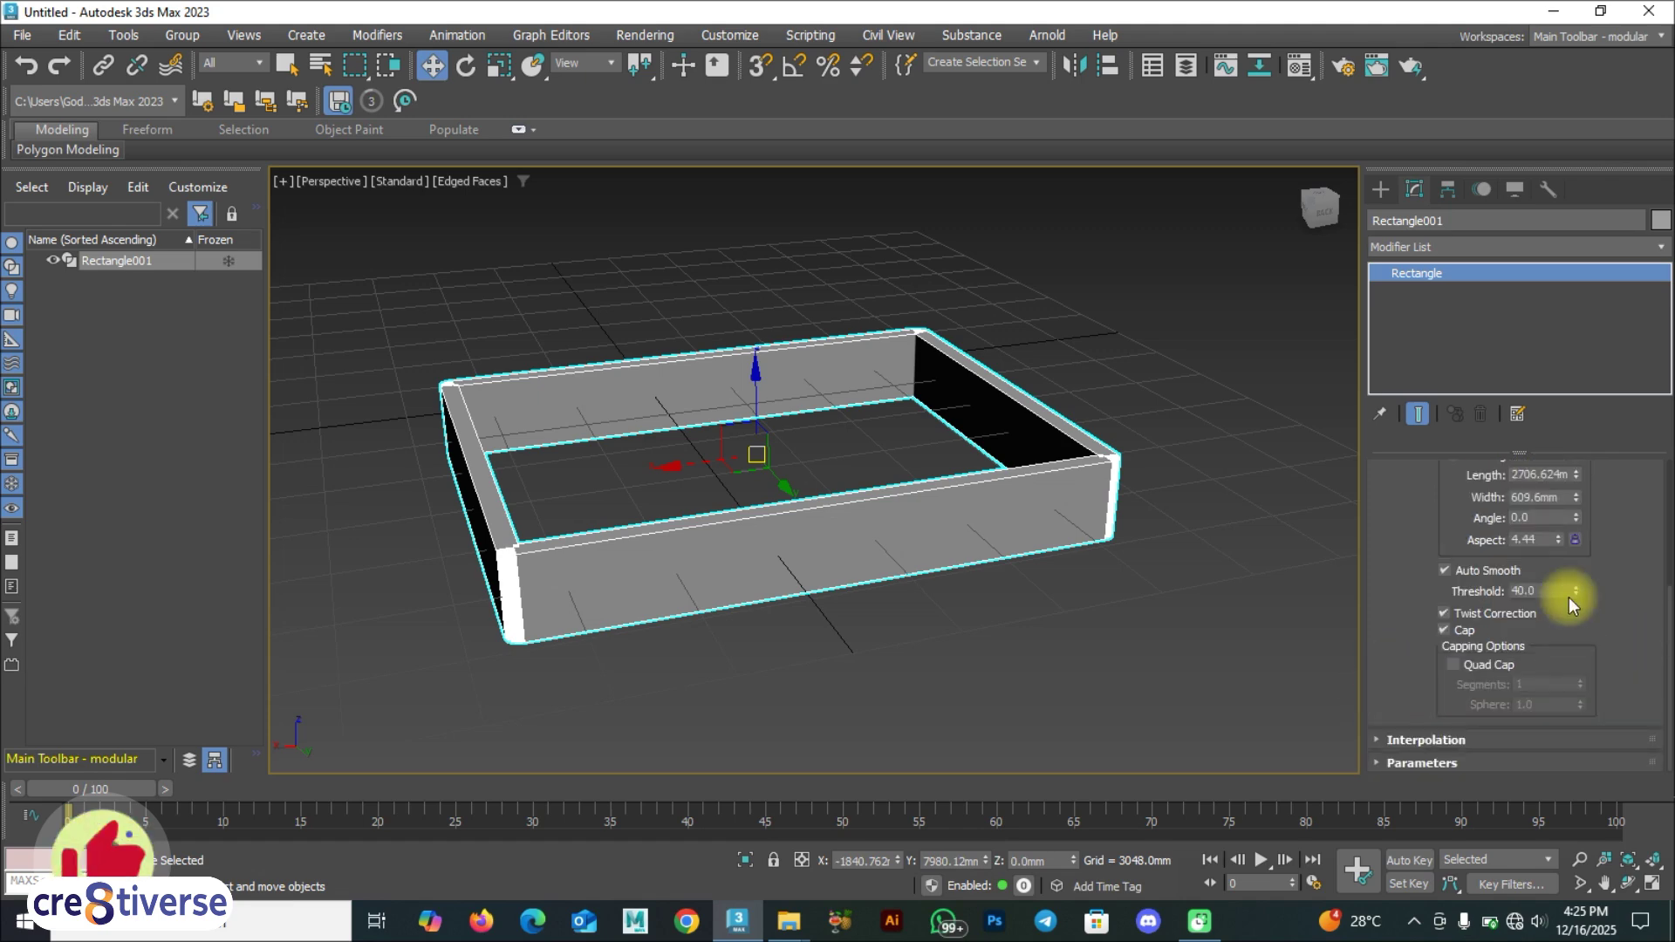
pyautogui.moveTo(1668, 633); pyautogui.dragTo(1668, 463)
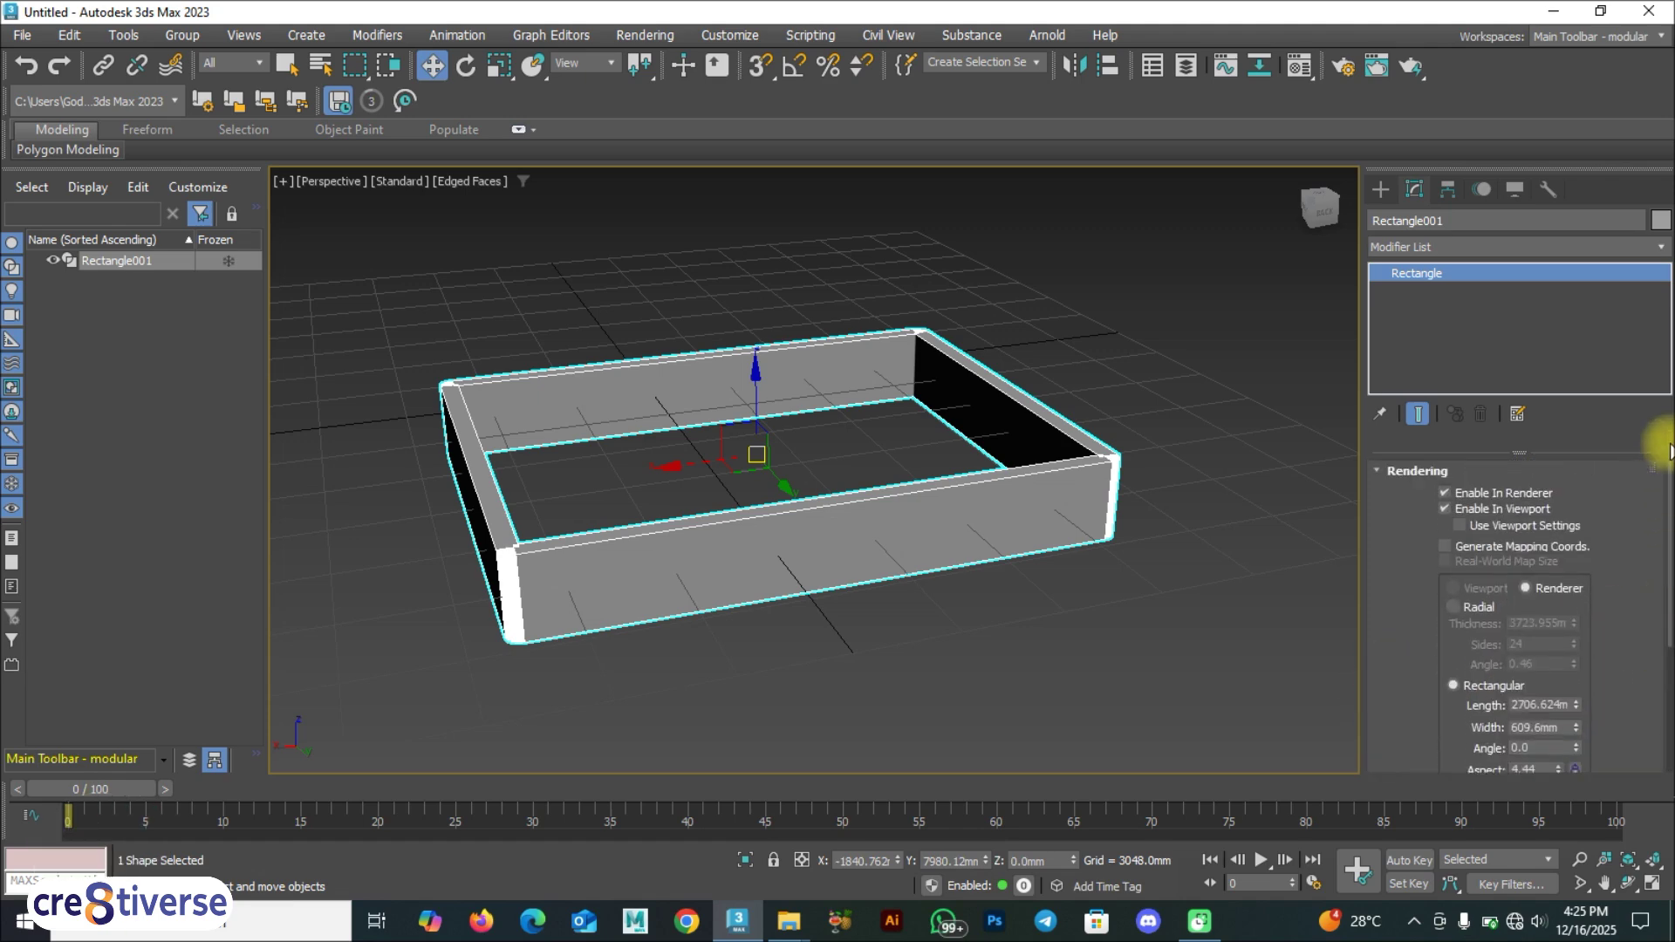
pyautogui.click(1379, 472)
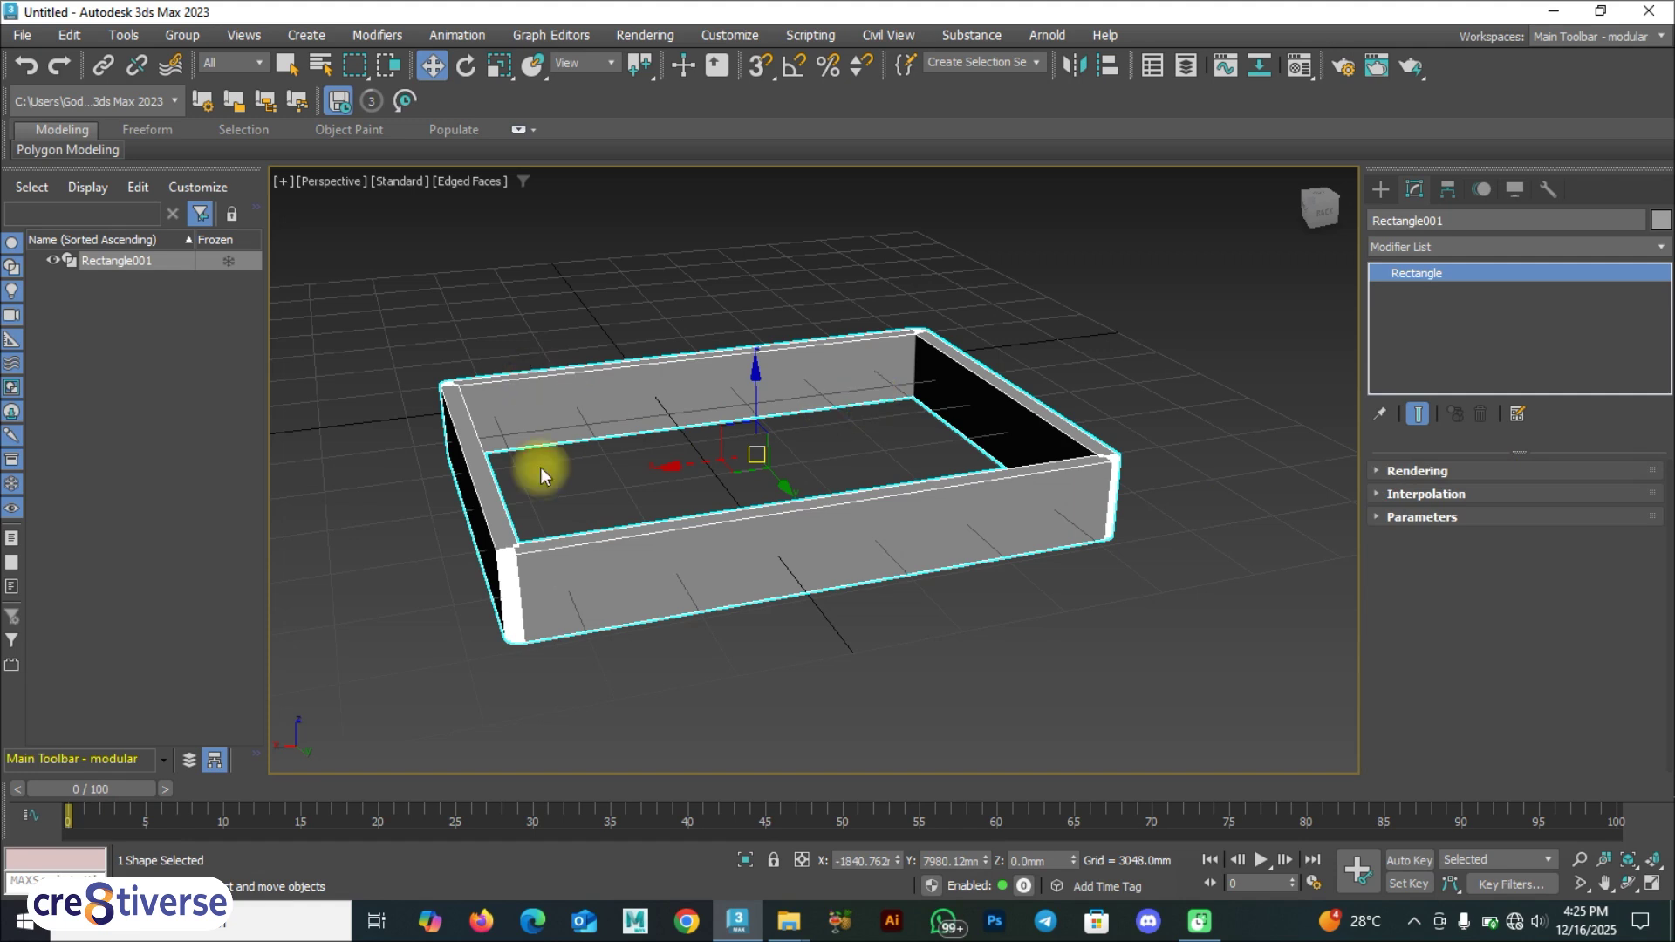
pyautogui.click(1380, 476)
pyautogui.moveTo(1658, 506); pyautogui.dragTo(1656, 599)
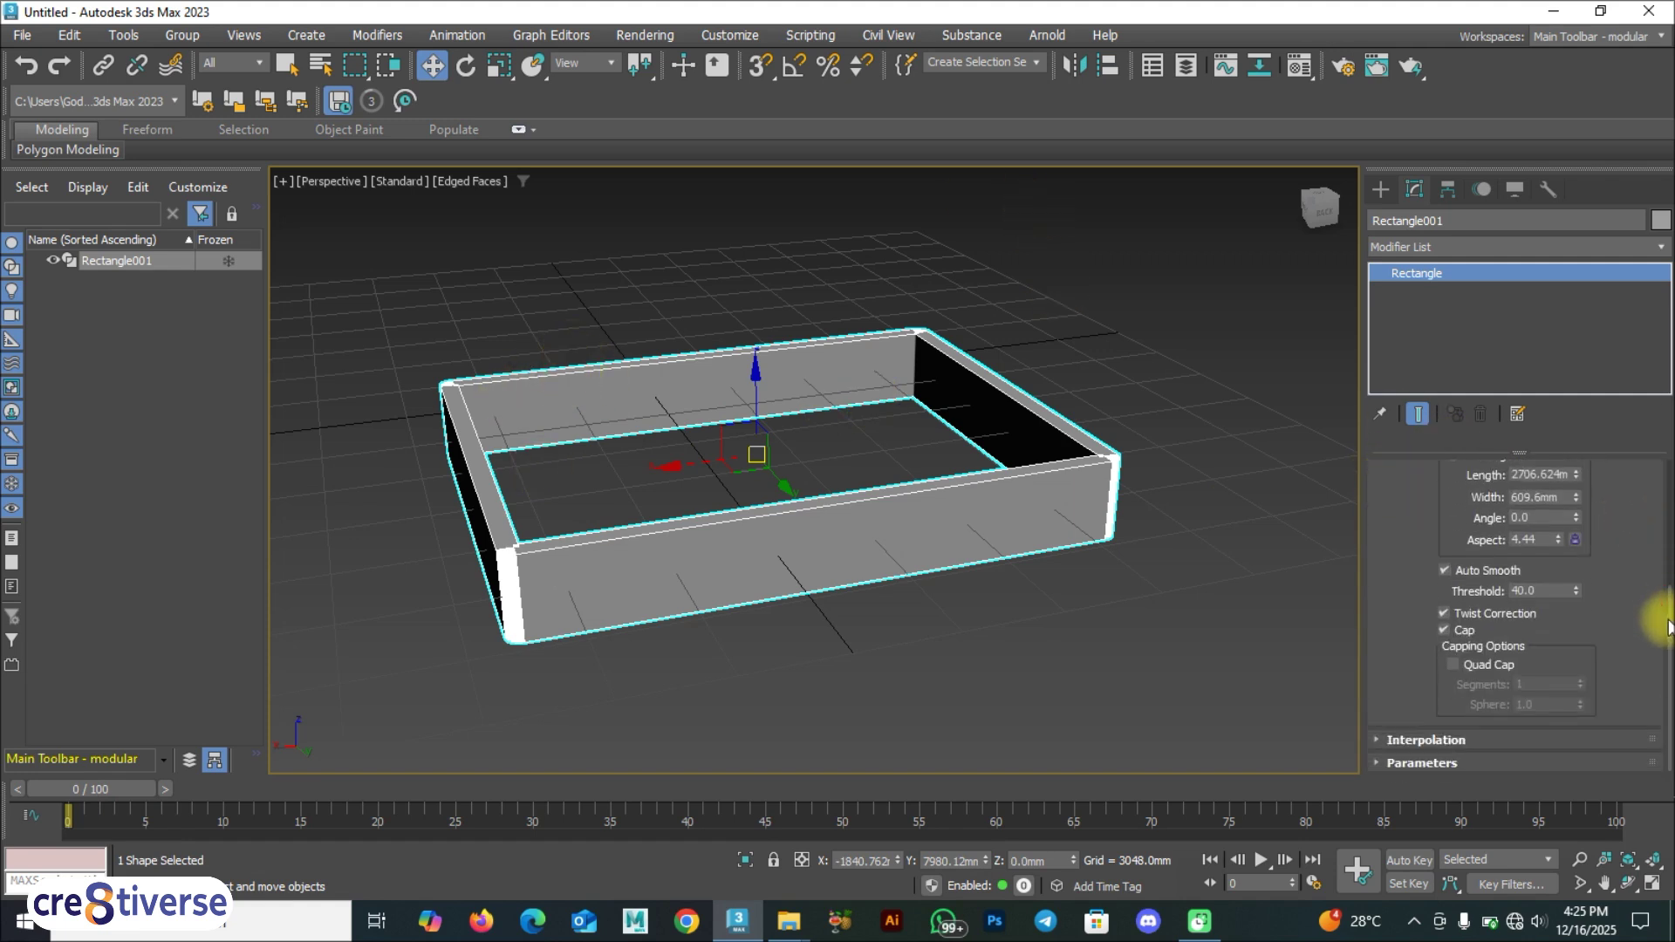
# Convert the rectangle to an Editable Spline and list its Vertex, Segment and Spline levels.
pyautogui.rightClick(951, 514)
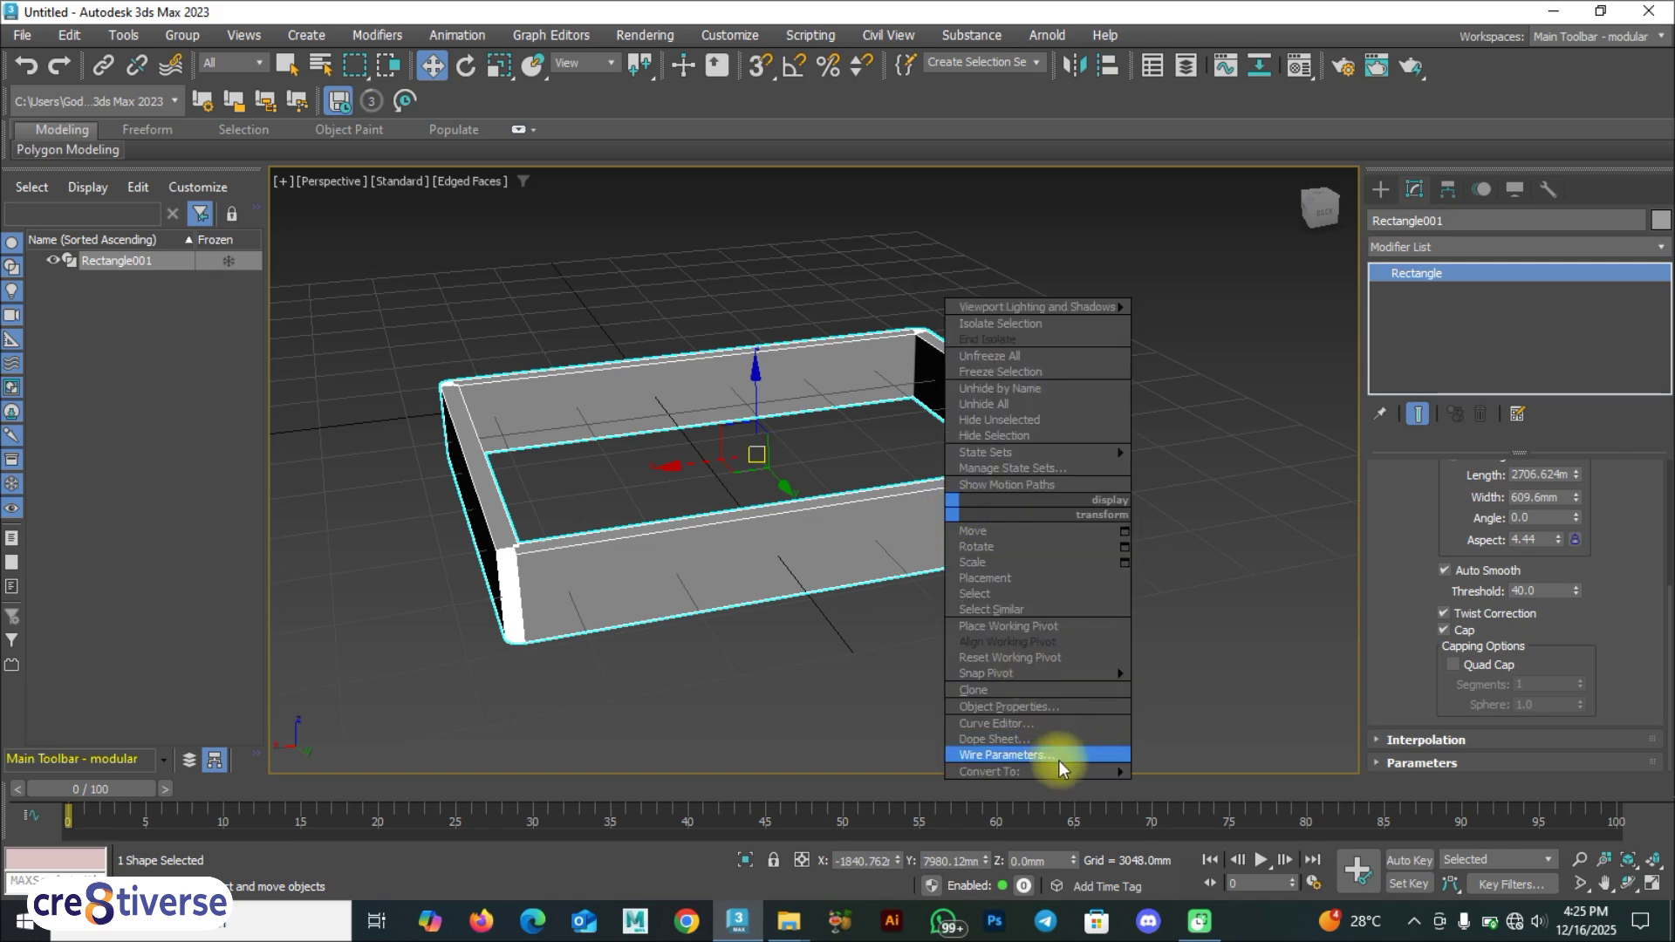
pyautogui.moveTo(1062, 768)
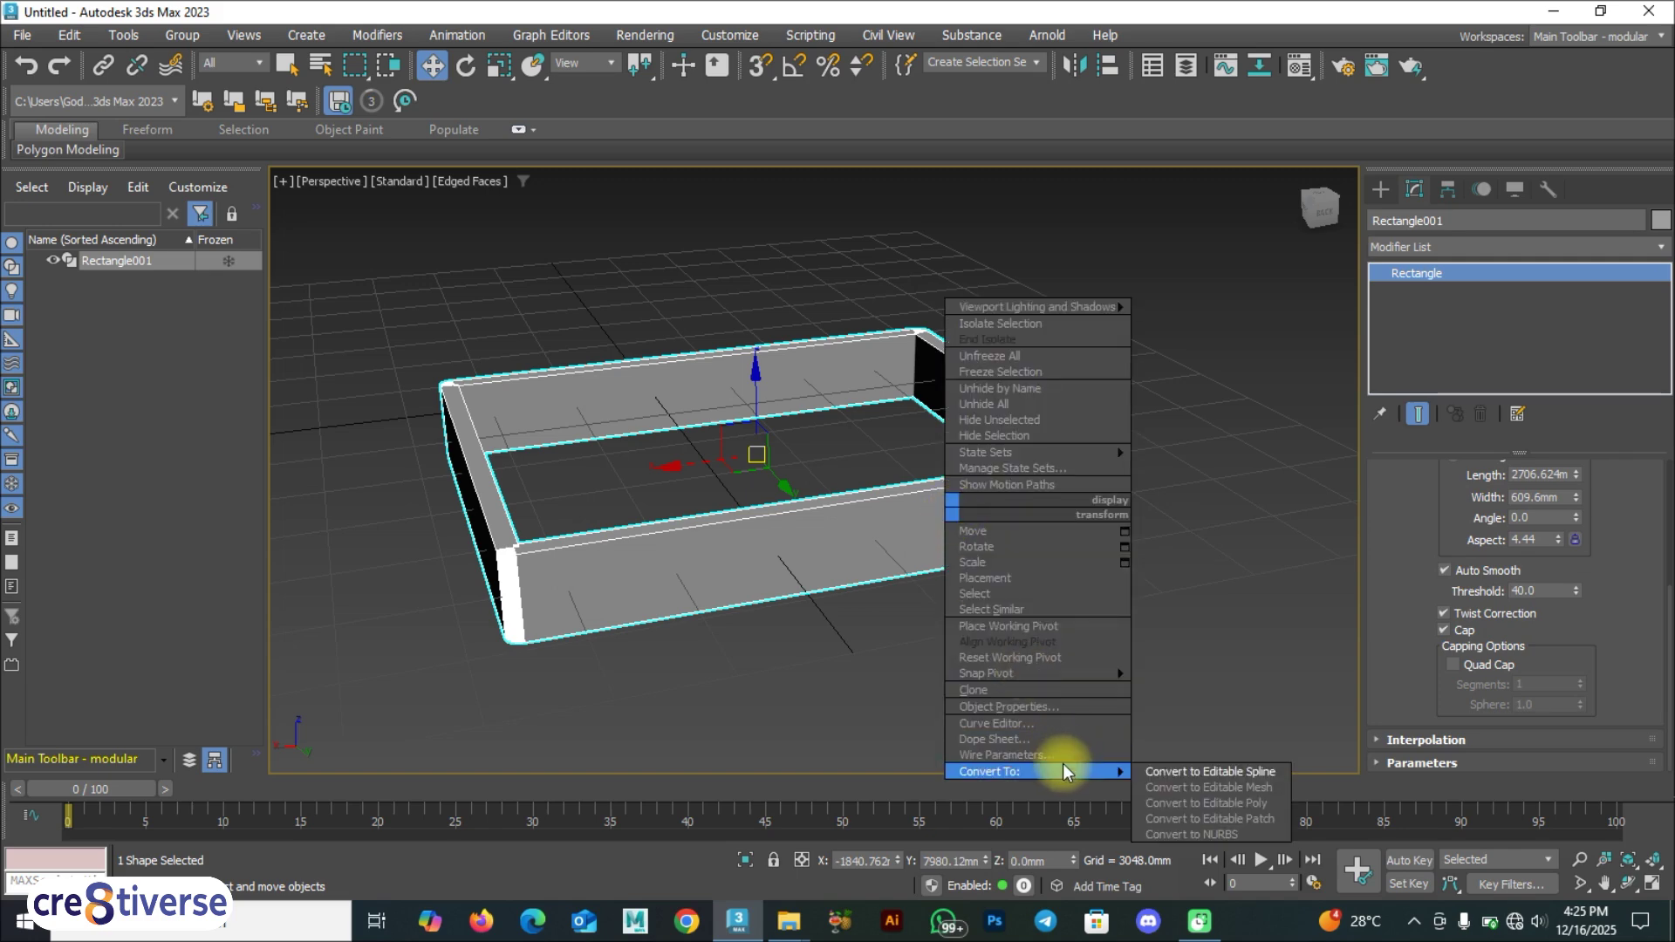
pyautogui.click(1178, 774)
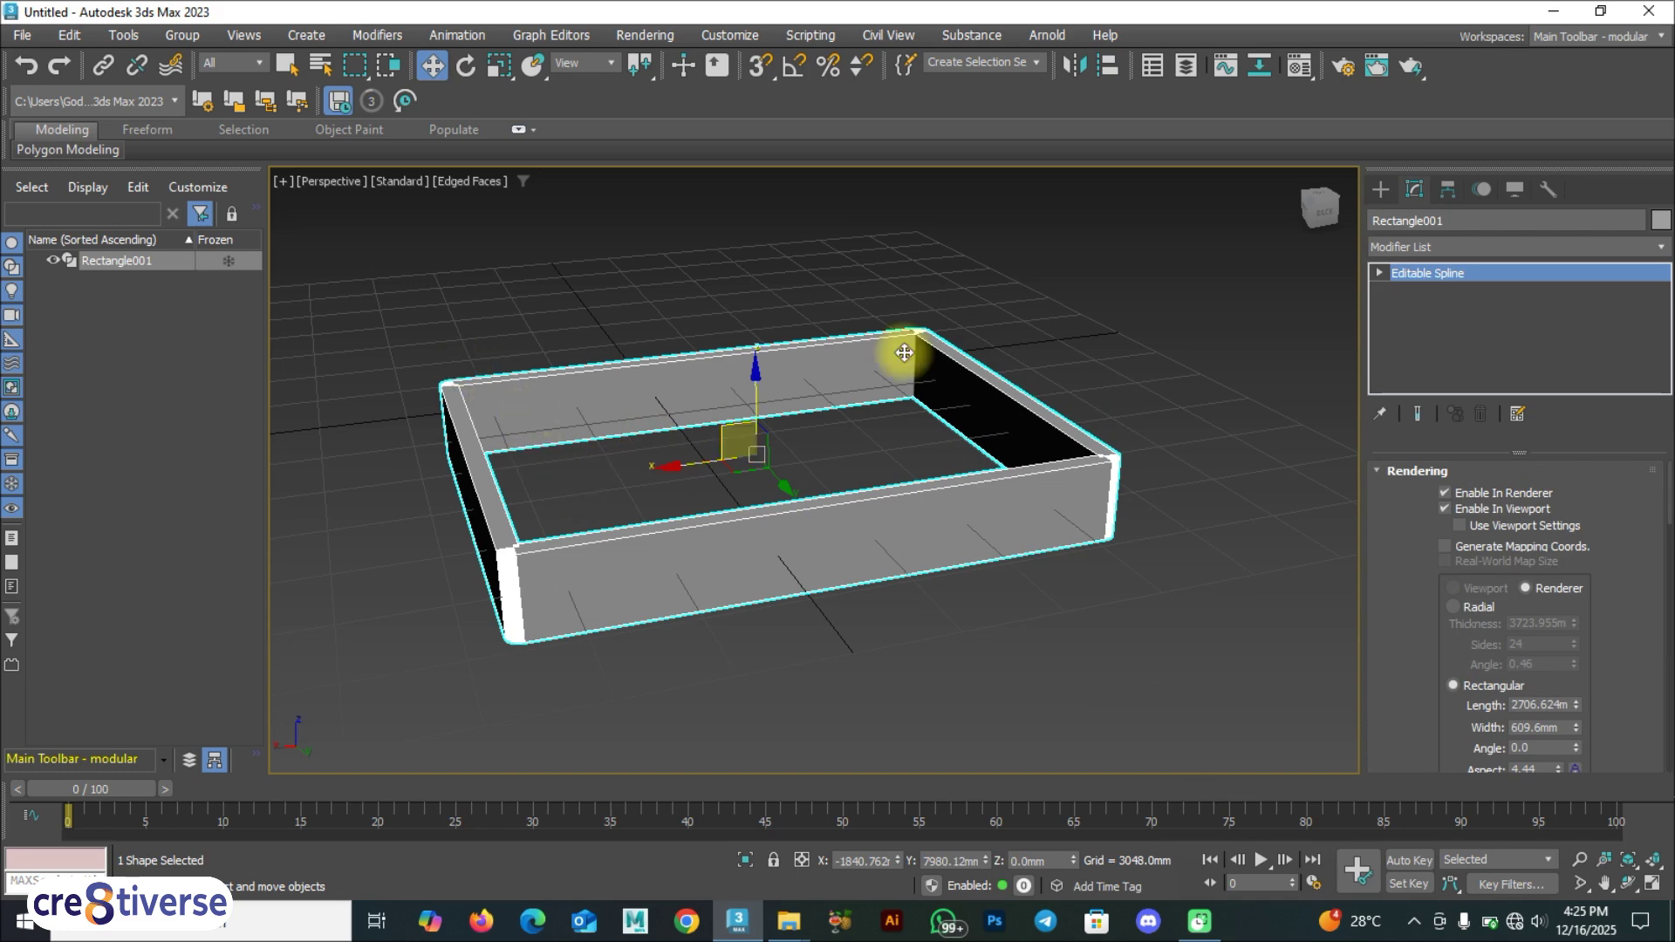
pyautogui.click(1378, 272)
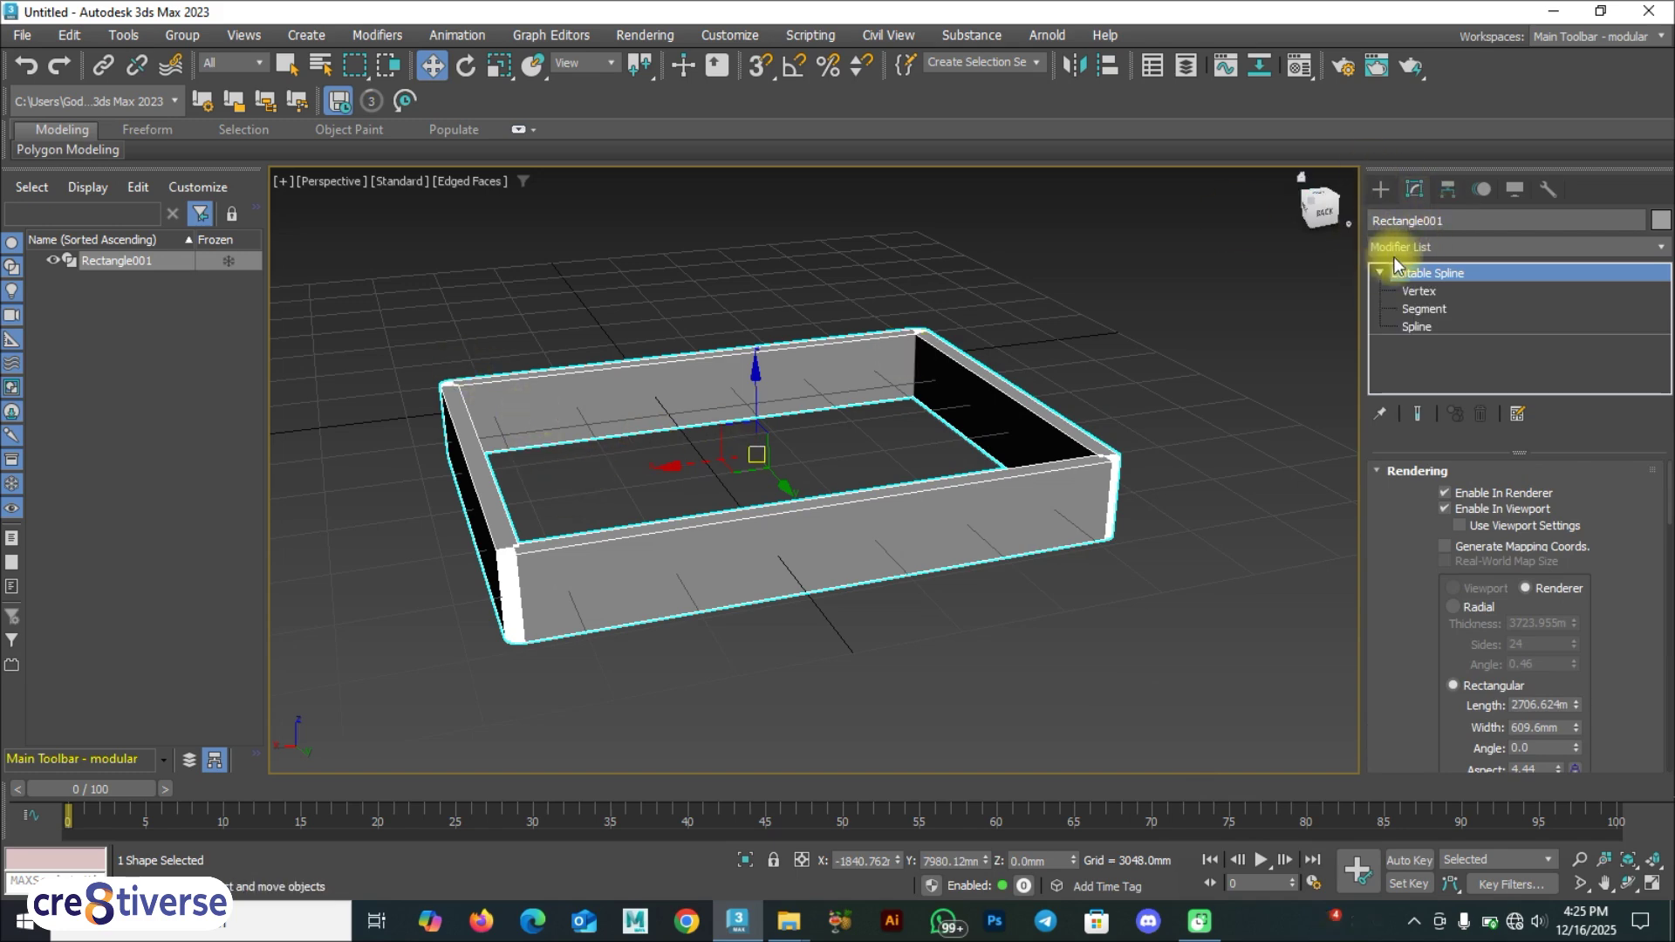
# Examine the rendered rectangle's corners and sides while switching between the Vertex, Segment and Spline levels.
pyautogui.click(1416, 294)
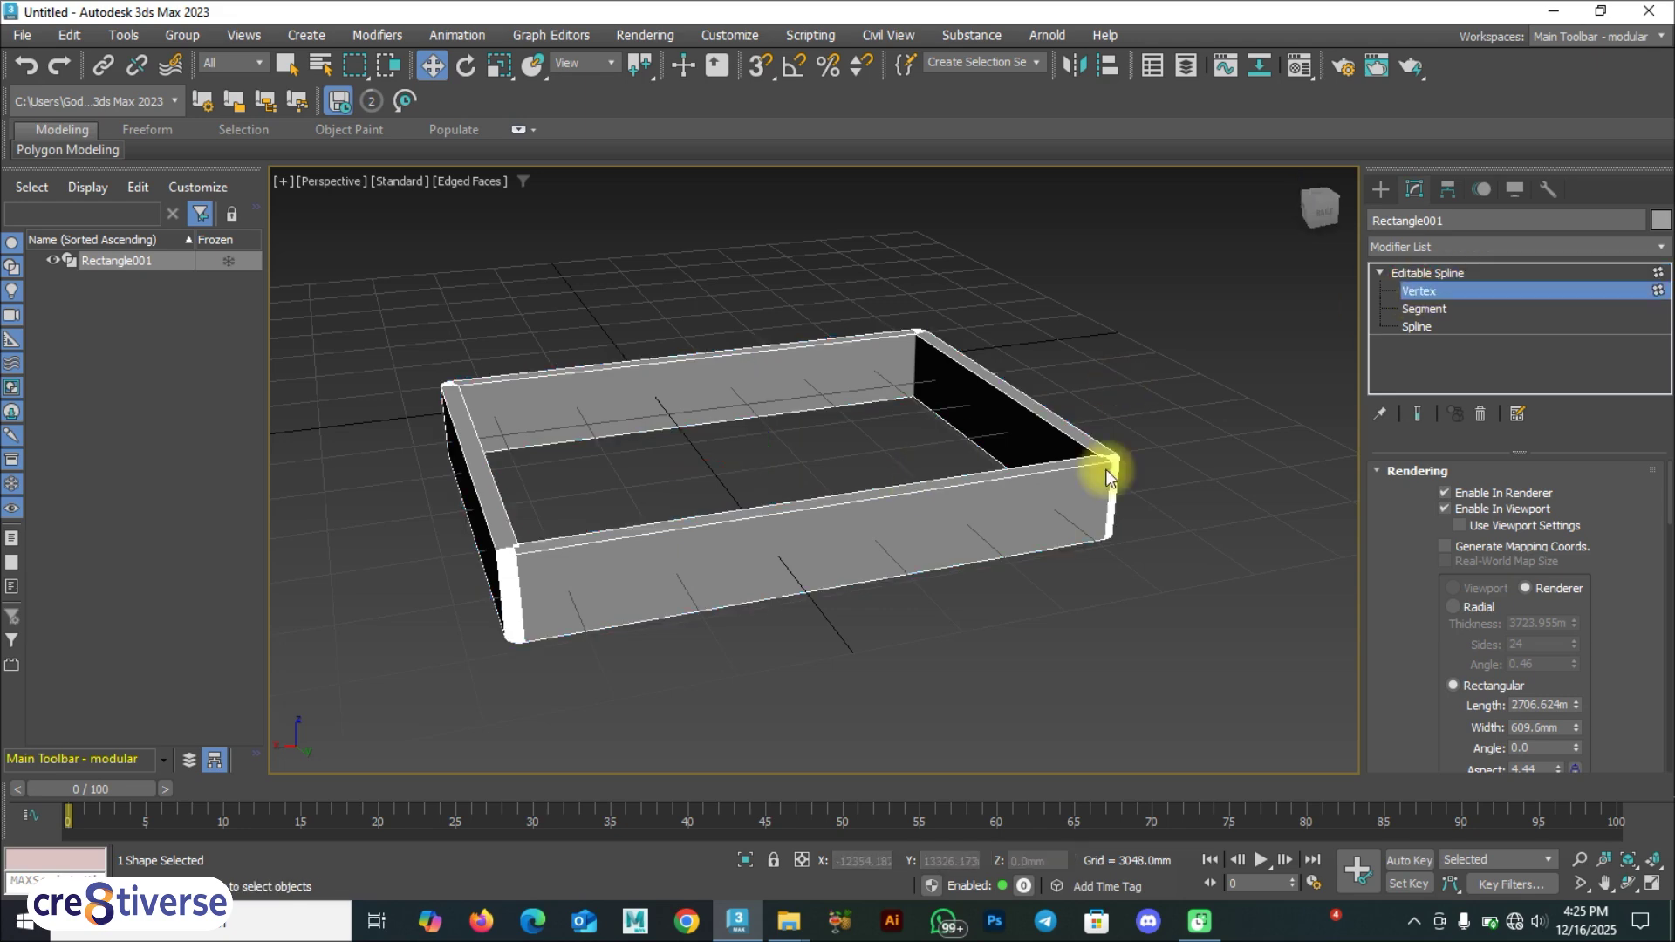
pyautogui.scroll(4, 1125, 459)
pyautogui.scroll(-5, 1070, 473)
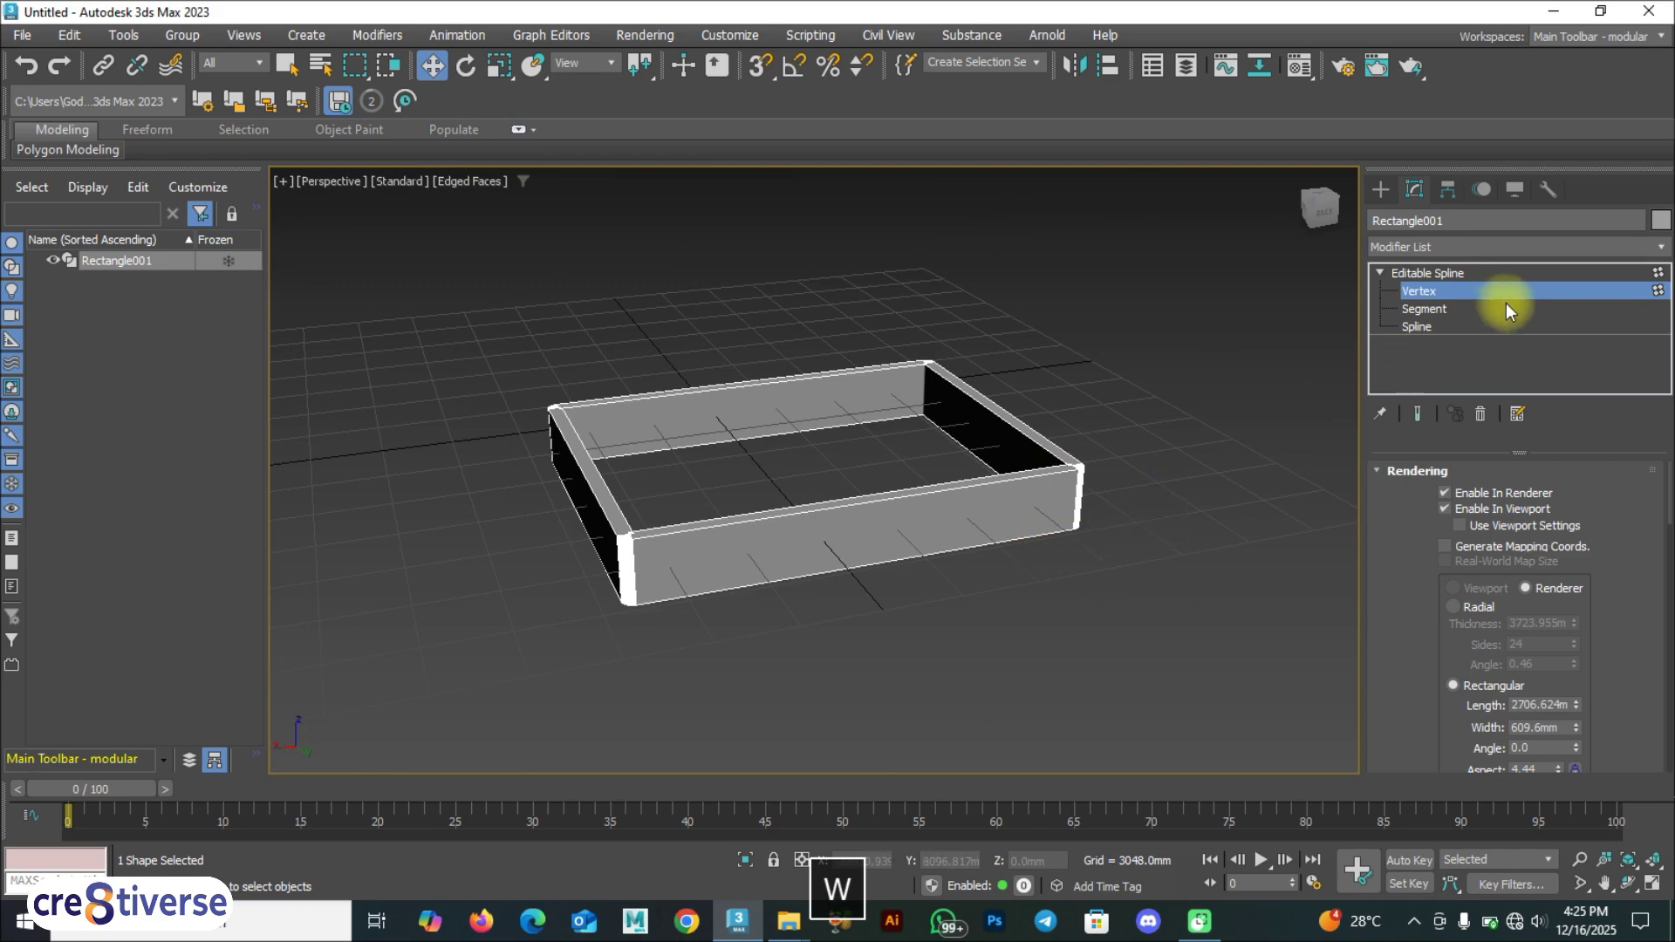
pyautogui.click(1438, 311)
pyautogui.click(1418, 328)
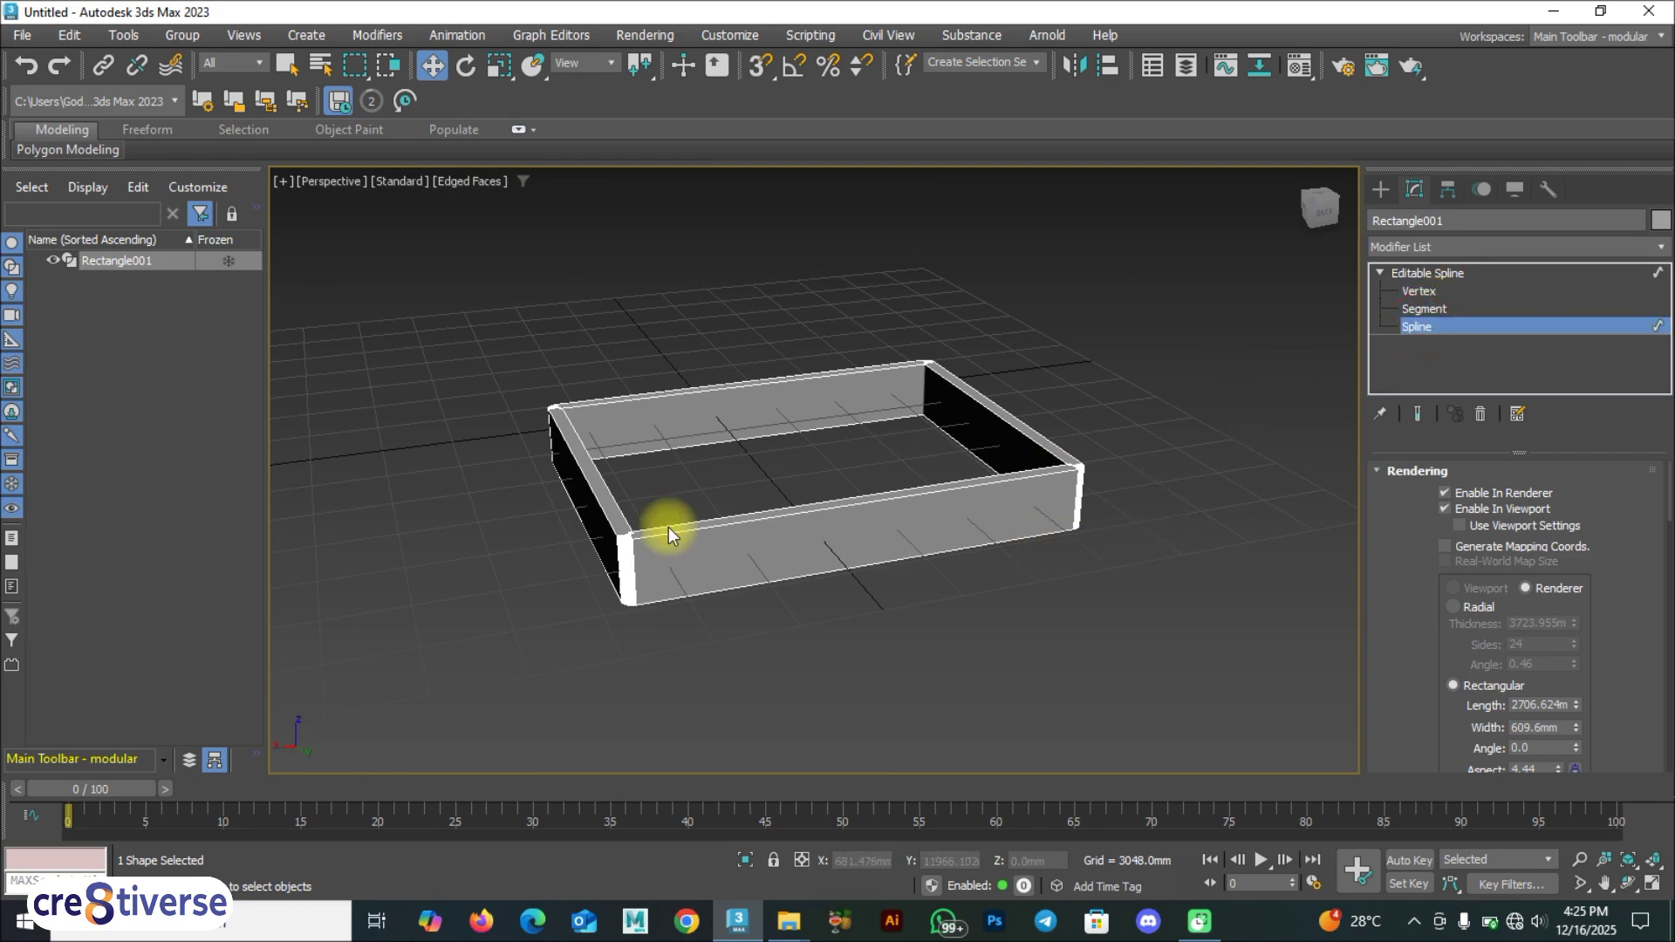
pyautogui.scroll(5, 690, 531)
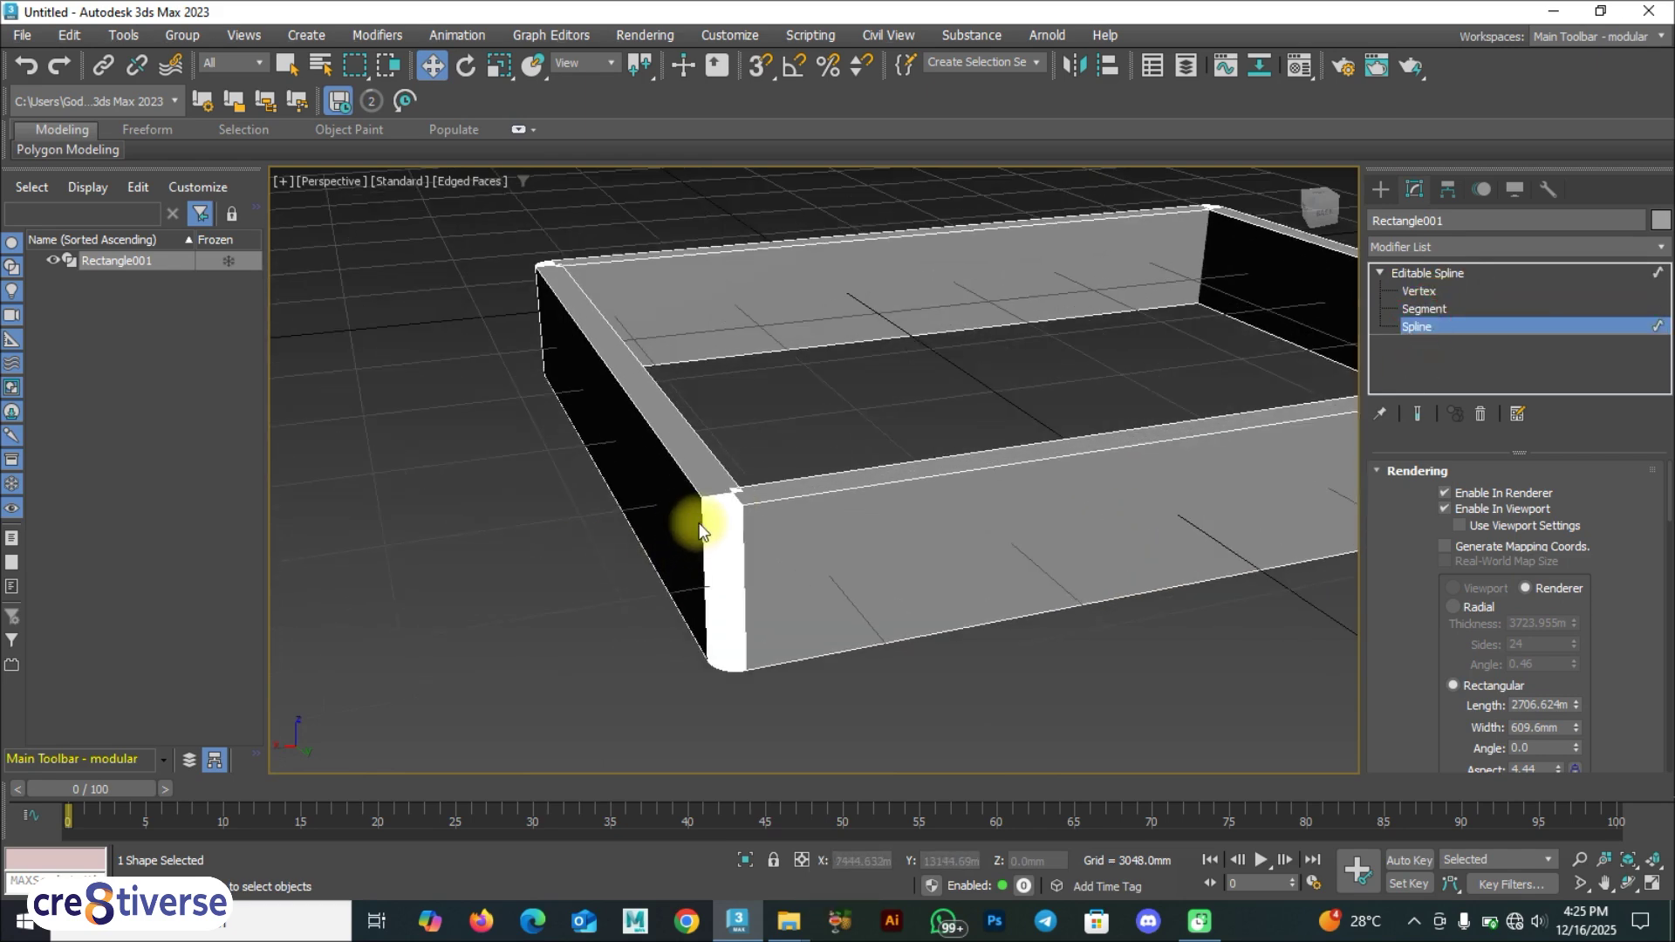
pyautogui.press('F4')
pyautogui.press('F4')
pyautogui.scroll(2, 759, 497)
pyautogui.keyDown('alt'); pyautogui.moveTo(771, 488); pyautogui.dragTo(798, 514, button='middle'); pyautogui.keyUp('alt')
pyautogui.click(1422, 311)
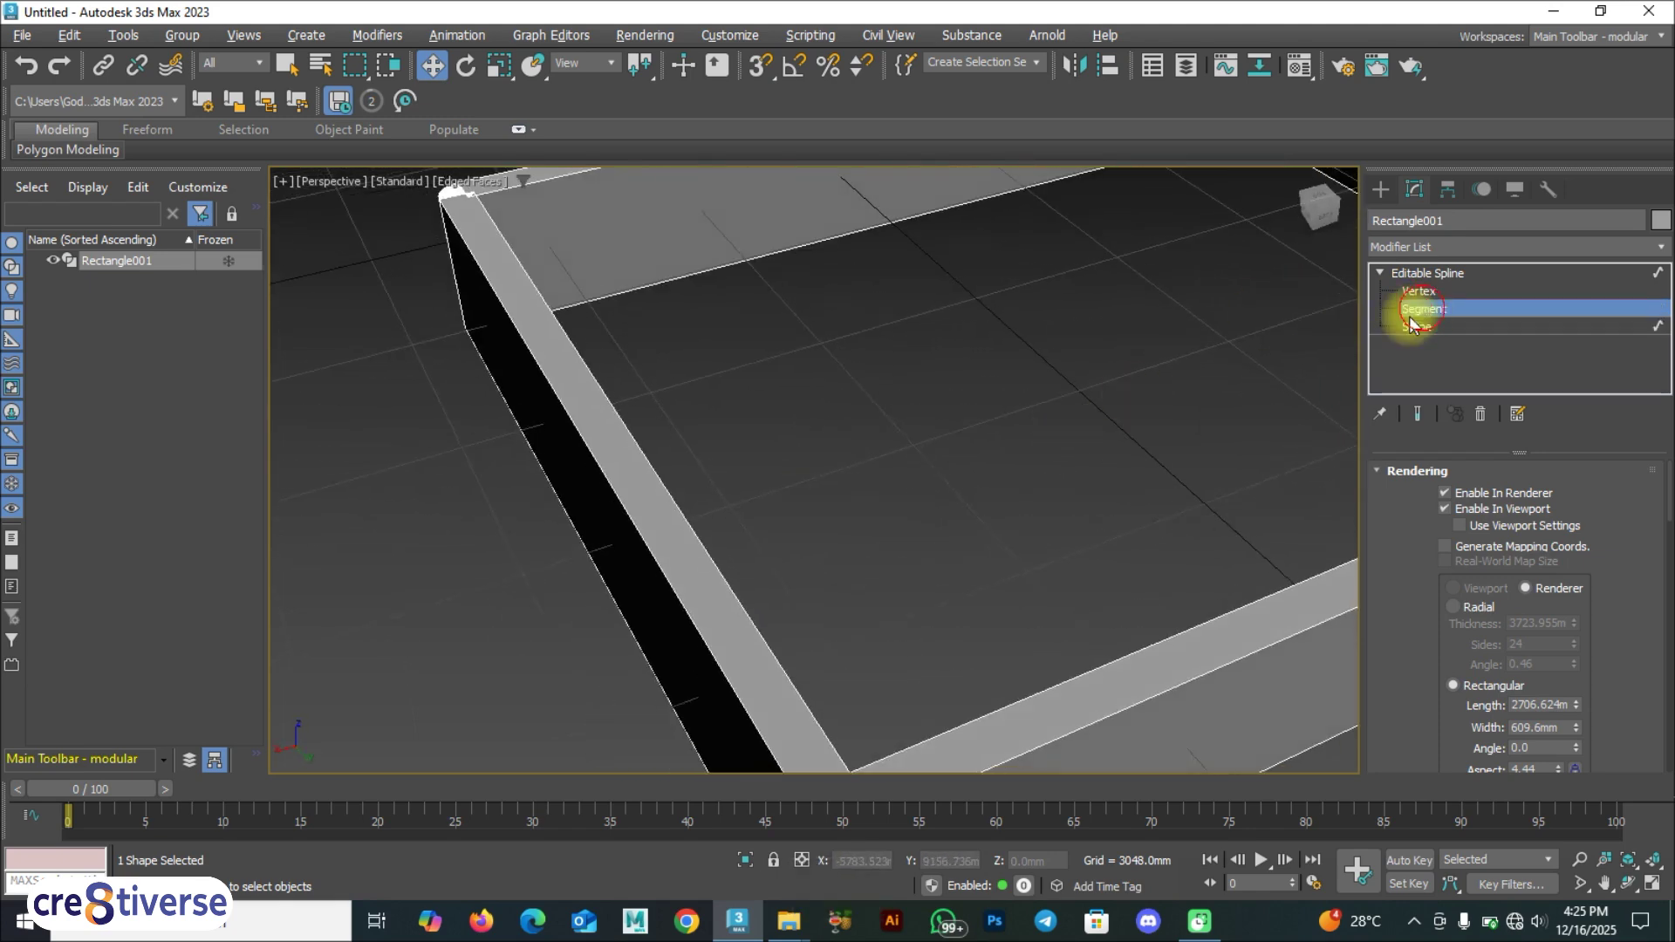
pyautogui.keyDown('alt'); pyautogui.moveTo(704, 568); pyautogui.dragTo(1301, 539, button='middle'); pyautogui.keyUp('alt')
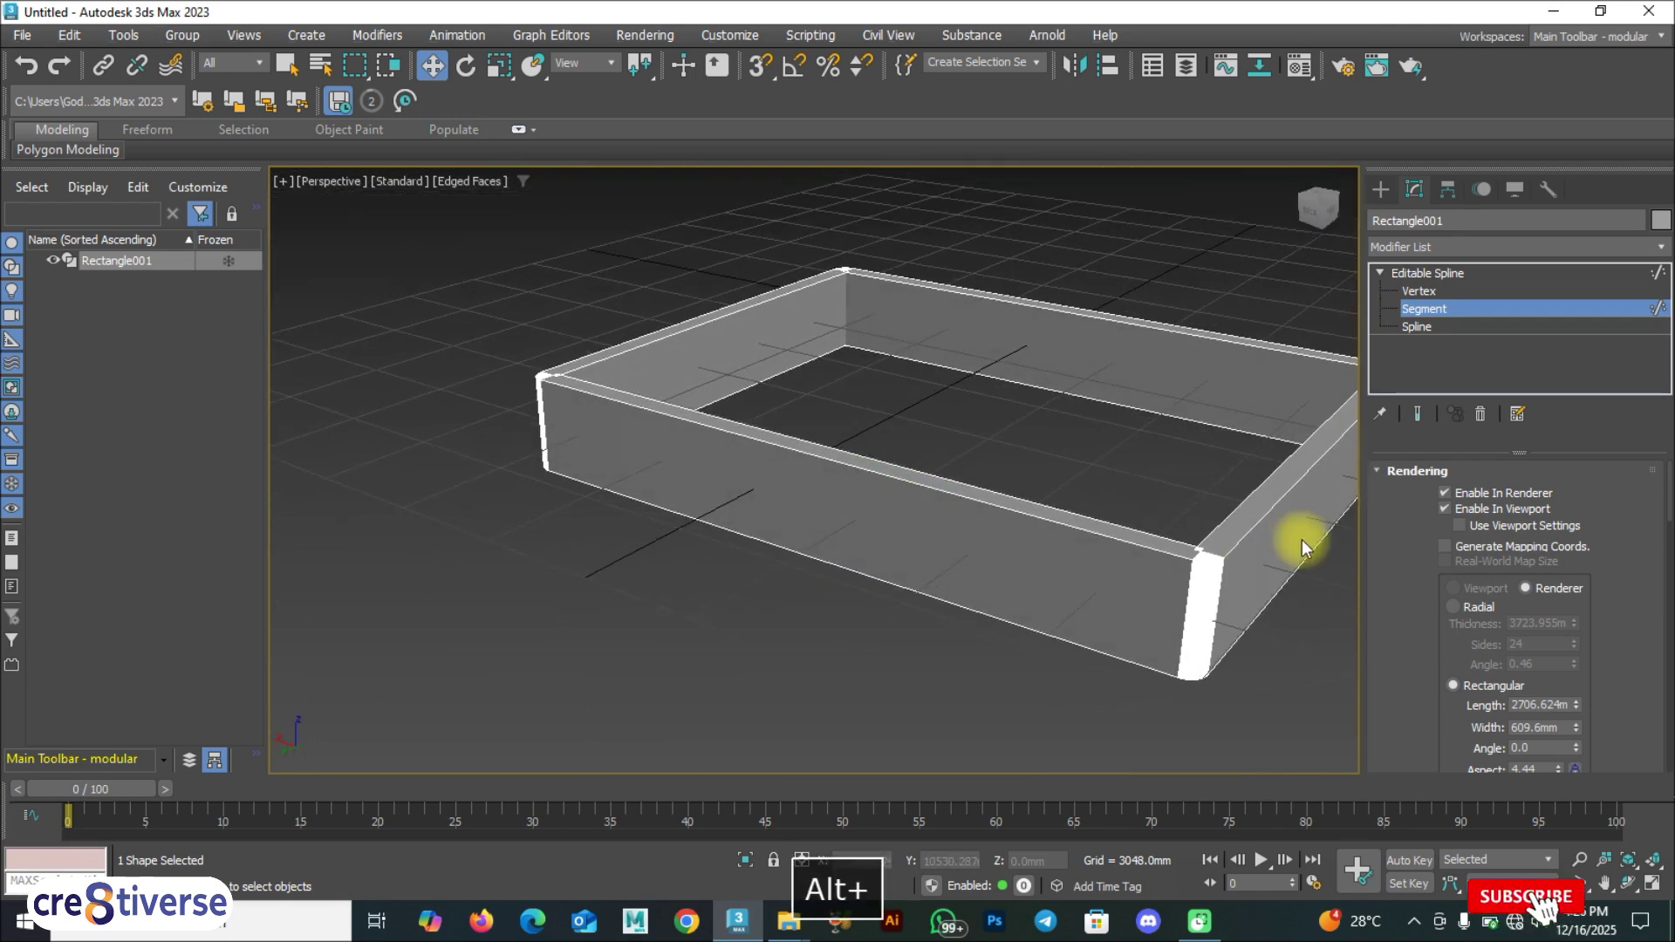
# Turn off Enable In Viewport for the rectangle so that only its bare spline outline is displayed.
pyautogui.click(1446, 509)
pyautogui.keyDown('alt'); pyautogui.moveTo(904, 558); pyautogui.dragTo(1132, 635, button='middle'); pyautogui.keyUp('alt')
pyautogui.click(1448, 509)
pyautogui.click(1447, 507)
pyautogui.scroll(2, 755, 661)
pyautogui.scroll(3, 755, 661)
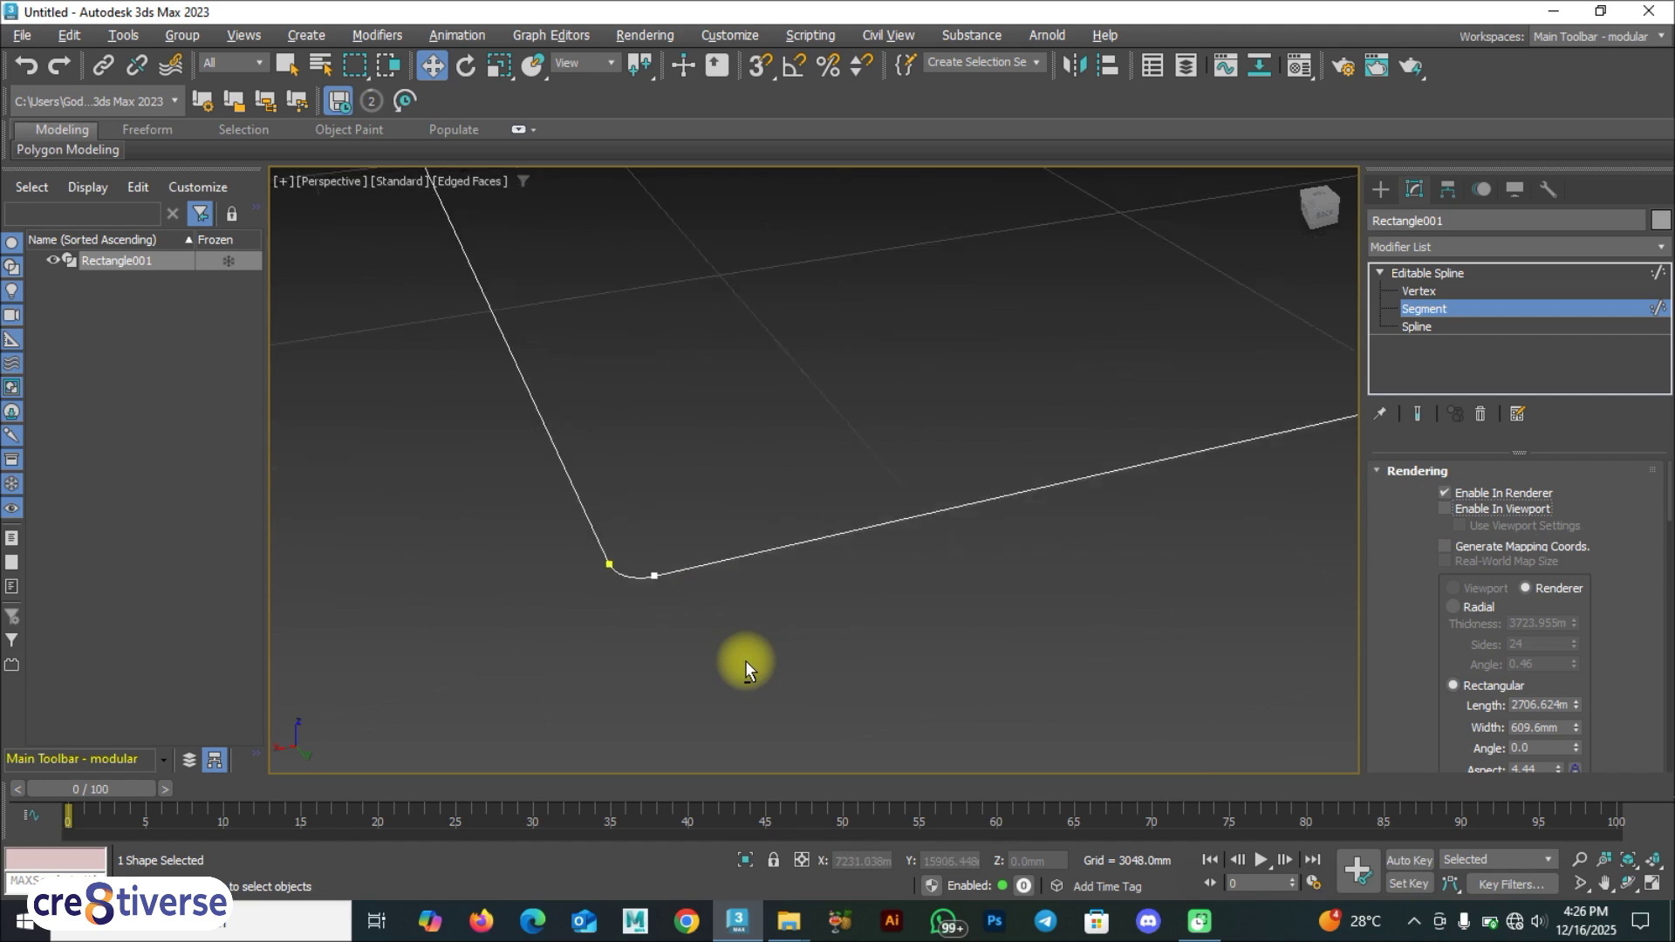
# At Vertex level, move one corner vertex to about X 6689, Y 15743 mm and shift a vertex at the adjacent corner along X.
pyautogui.click(1421, 292)
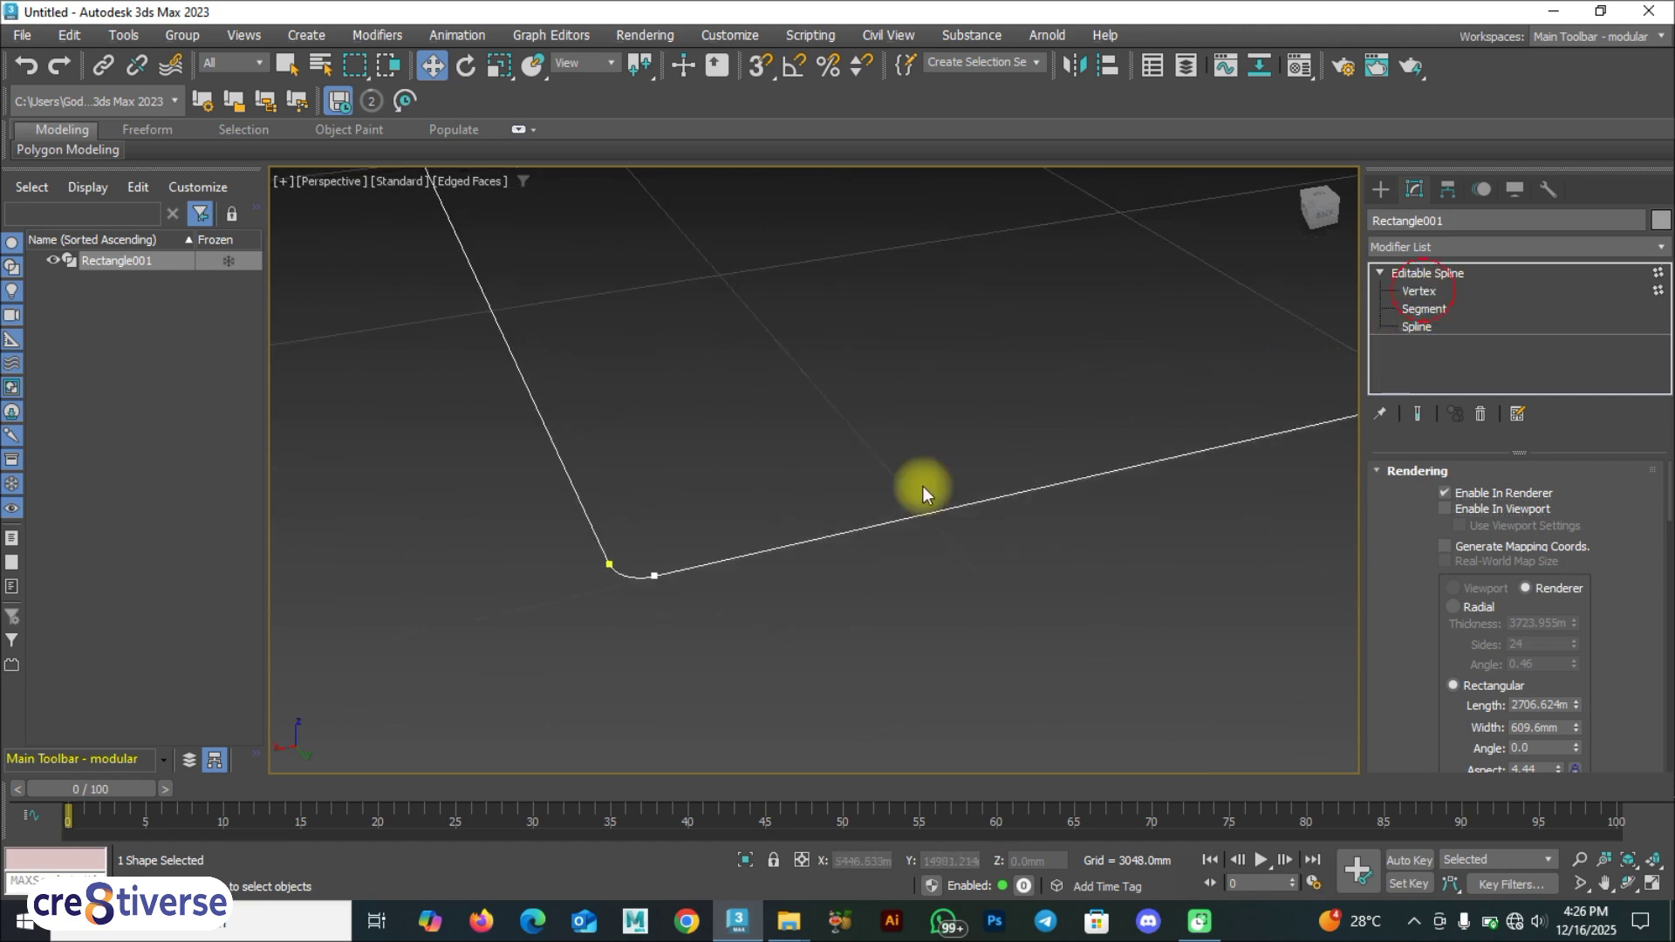
pyautogui.click(650, 575)
pyautogui.moveTo(692, 641); pyautogui.dragTo(775, 599)
pyautogui.scroll(-3, 679, 588)
pyautogui.keyDown('alt'); pyautogui.moveTo(628, 571); pyautogui.dragTo(776, 542, button='middle'); pyautogui.keyUp('alt')
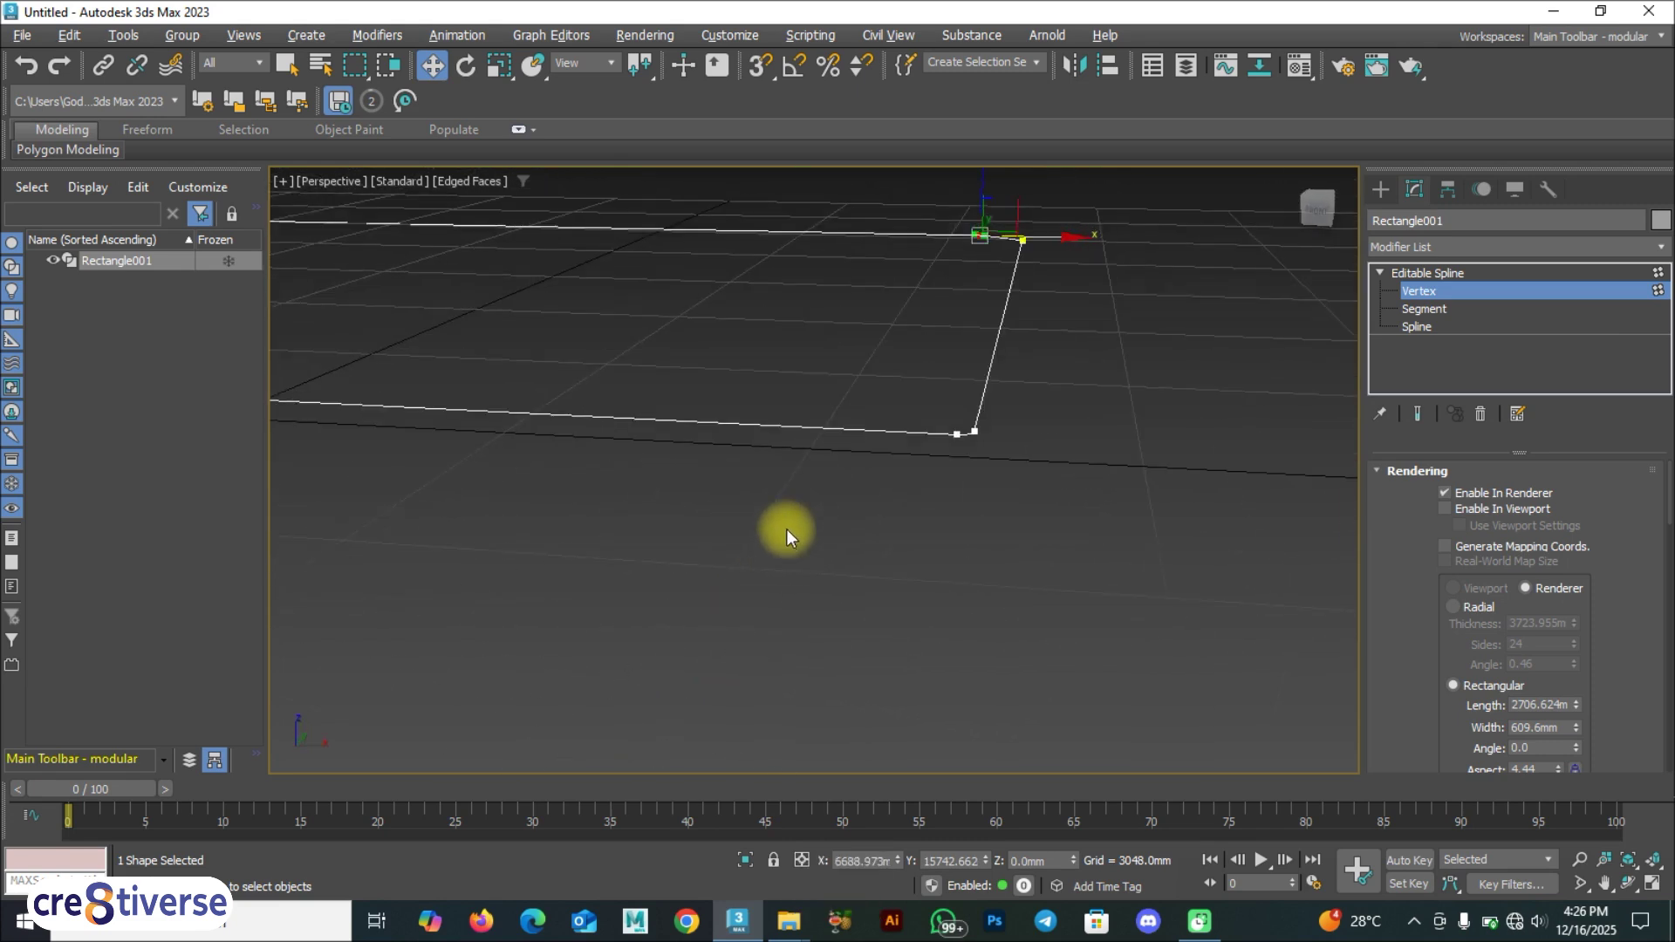
pyautogui.click(954, 438)
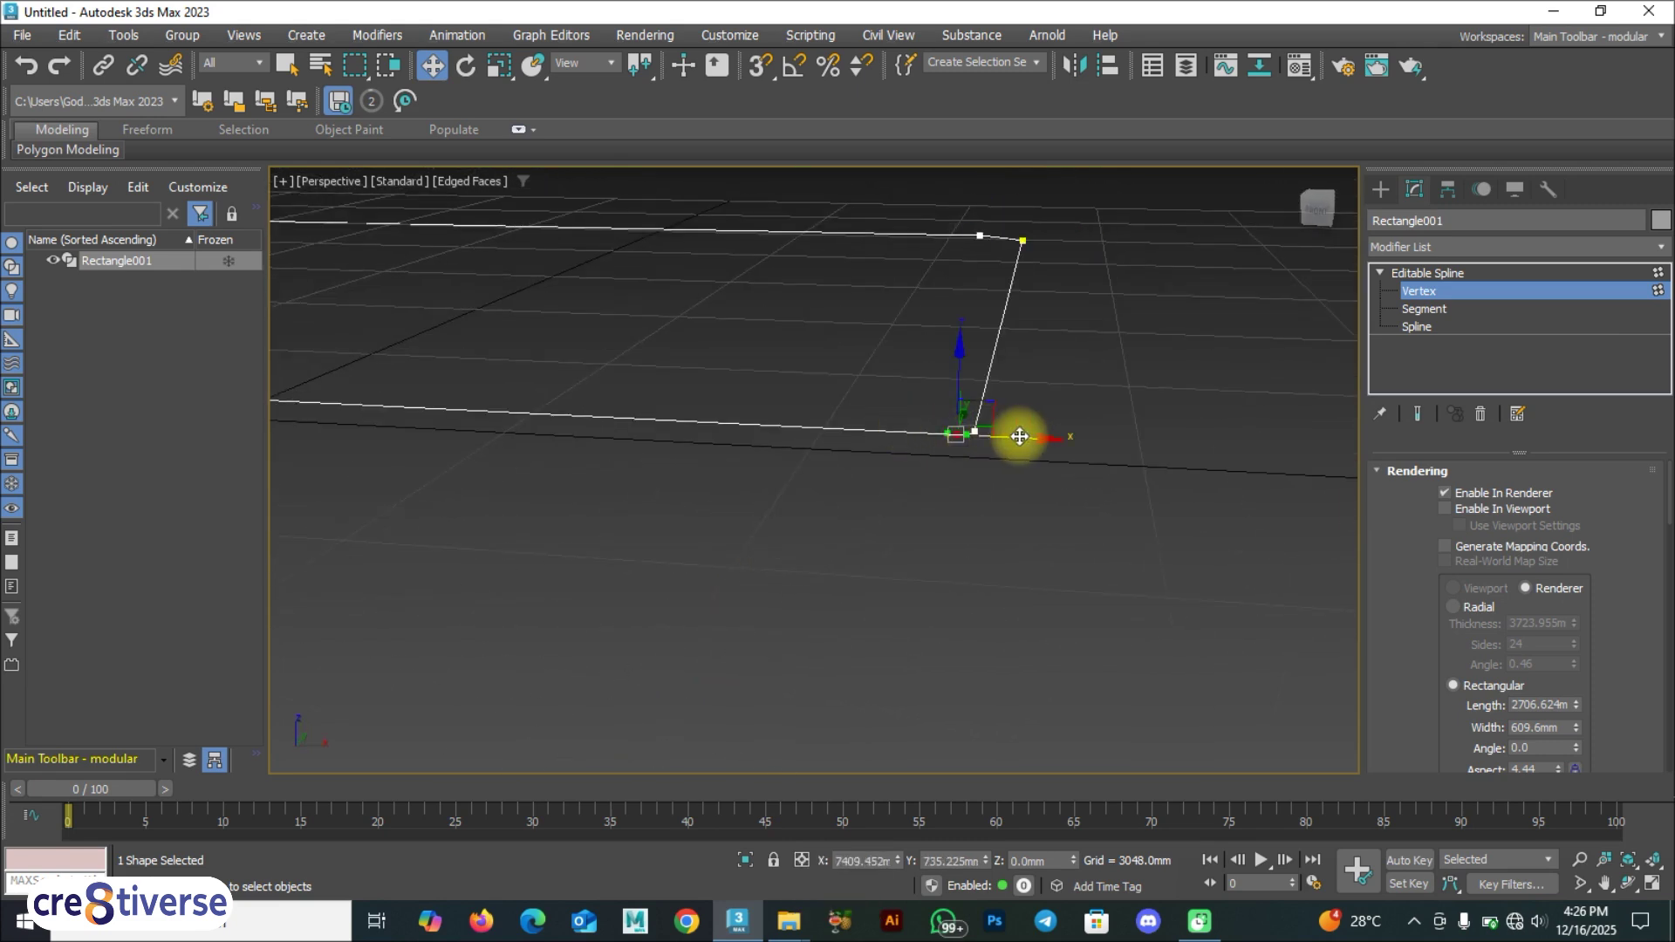
pyautogui.moveTo(1049, 442); pyautogui.dragTo(786, 512)
pyautogui.keyDown('alt'); pyautogui.moveTo(785, 512); pyautogui.dragTo(868, 579, button='middle'); pyautogui.keyUp('alt')
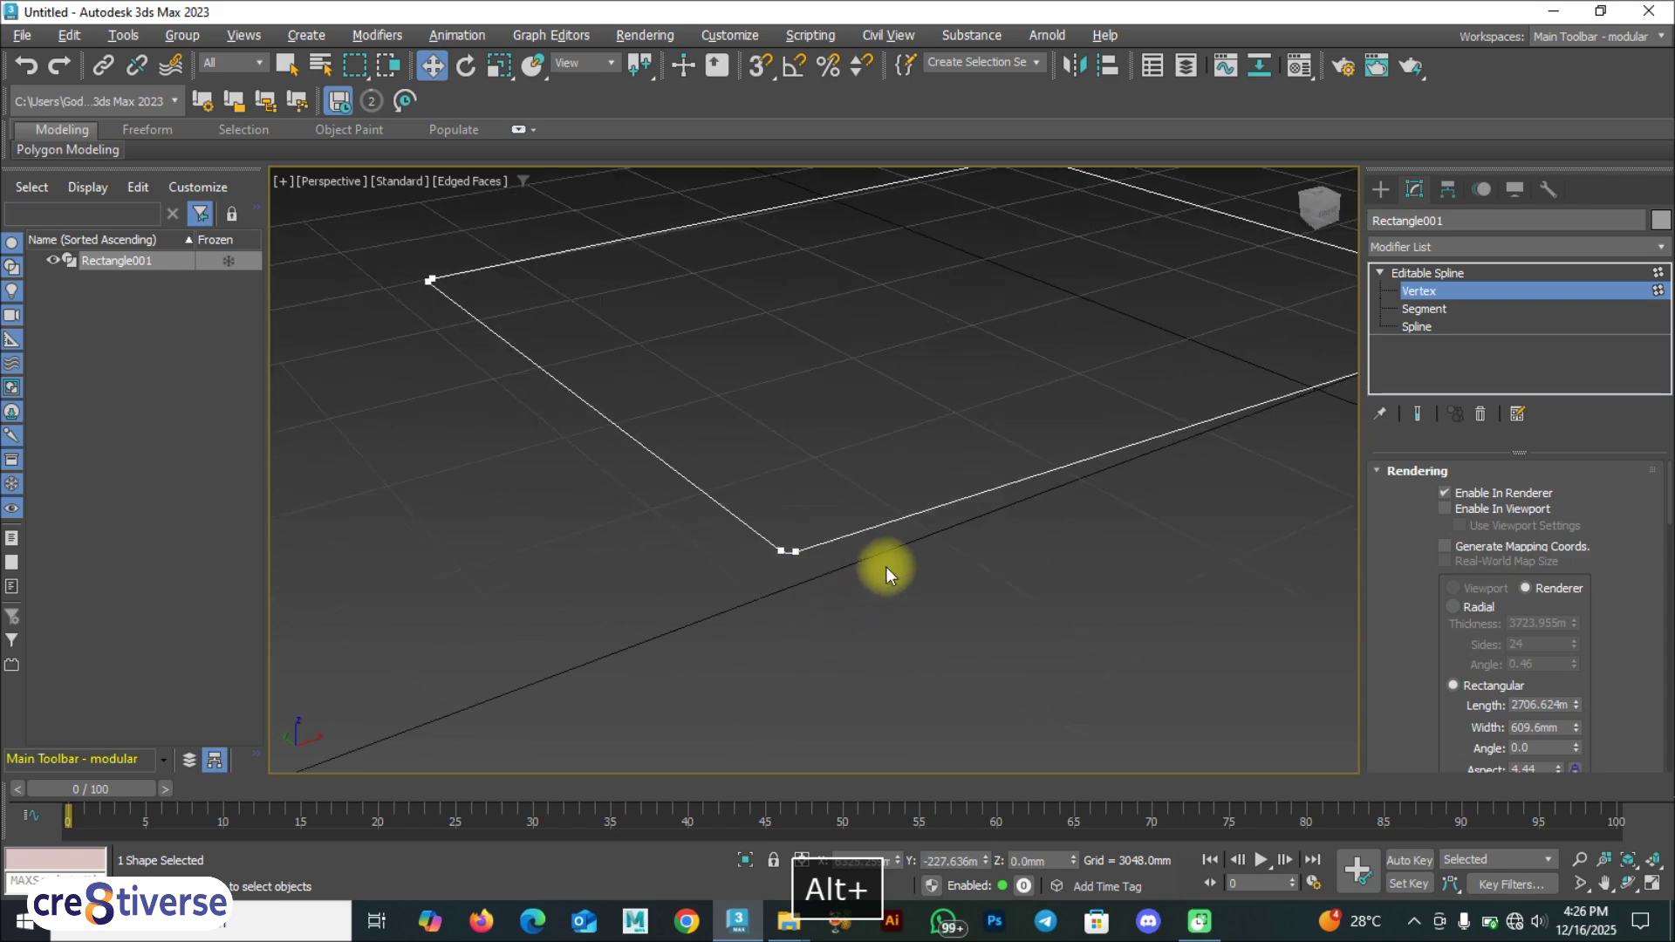
# At Segment level, move a short side about 1936 mm outward along X and an adjacent long side outward to about Y -639 mm.
pyautogui.click(1418, 309)
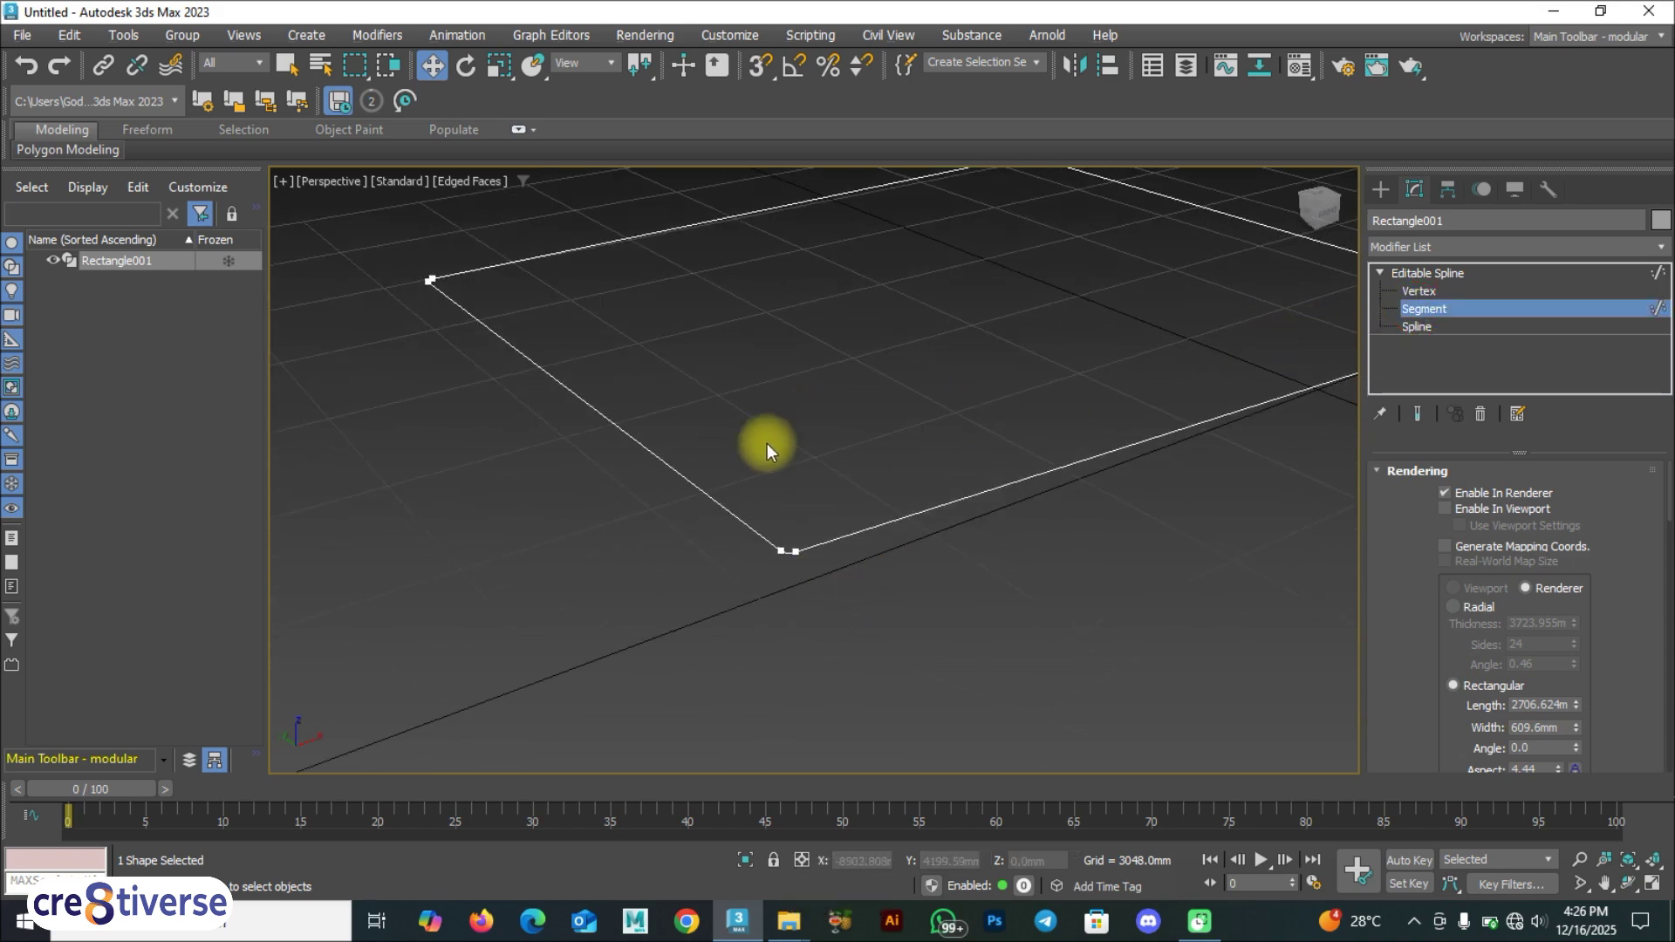
pyautogui.click(696, 489)
pyautogui.moveTo(637, 366); pyautogui.dragTo(542, 422)
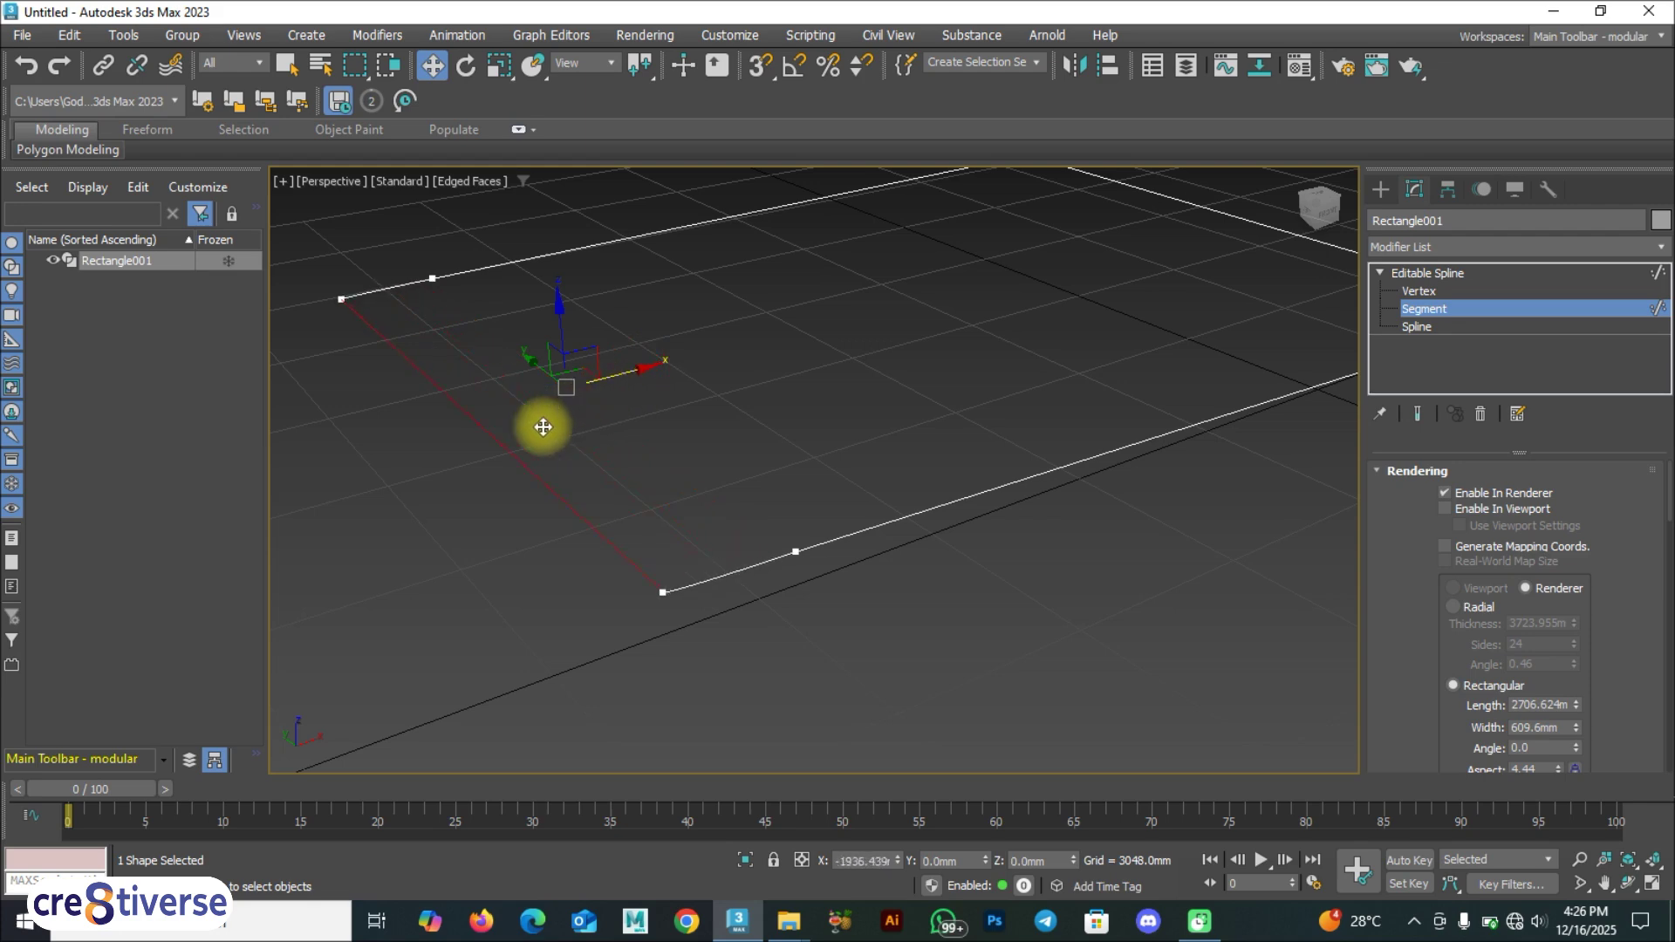
pyautogui.click(978, 494)
pyautogui.moveTo(1150, 388); pyautogui.dragTo(1210, 471)
pyautogui.keyDown('alt'); pyautogui.moveTo(1209, 471); pyautogui.dragTo(763, 531, button='middle'); pyautogui.keyUp('alt')
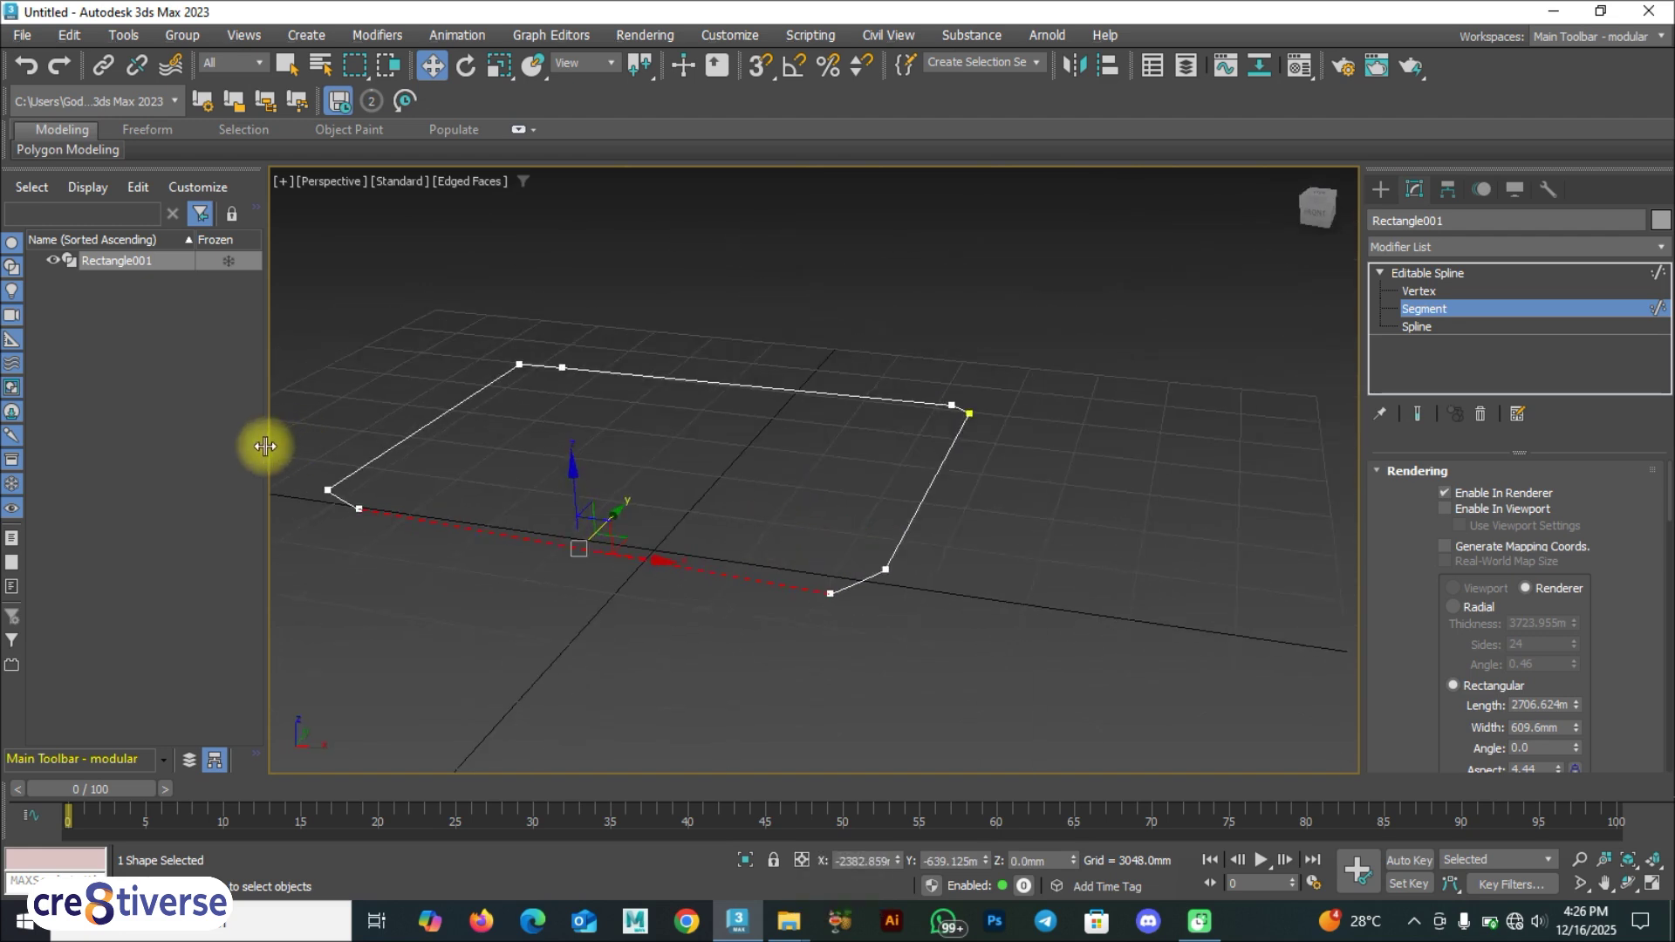
# Narrow the Scene Explorer to give the viewport more width.
pyautogui.click(234, 427)
pyautogui.moveTo(267, 417); pyautogui.dragTo(123, 419)
pyautogui.click(829, 557)
pyautogui.press('2')
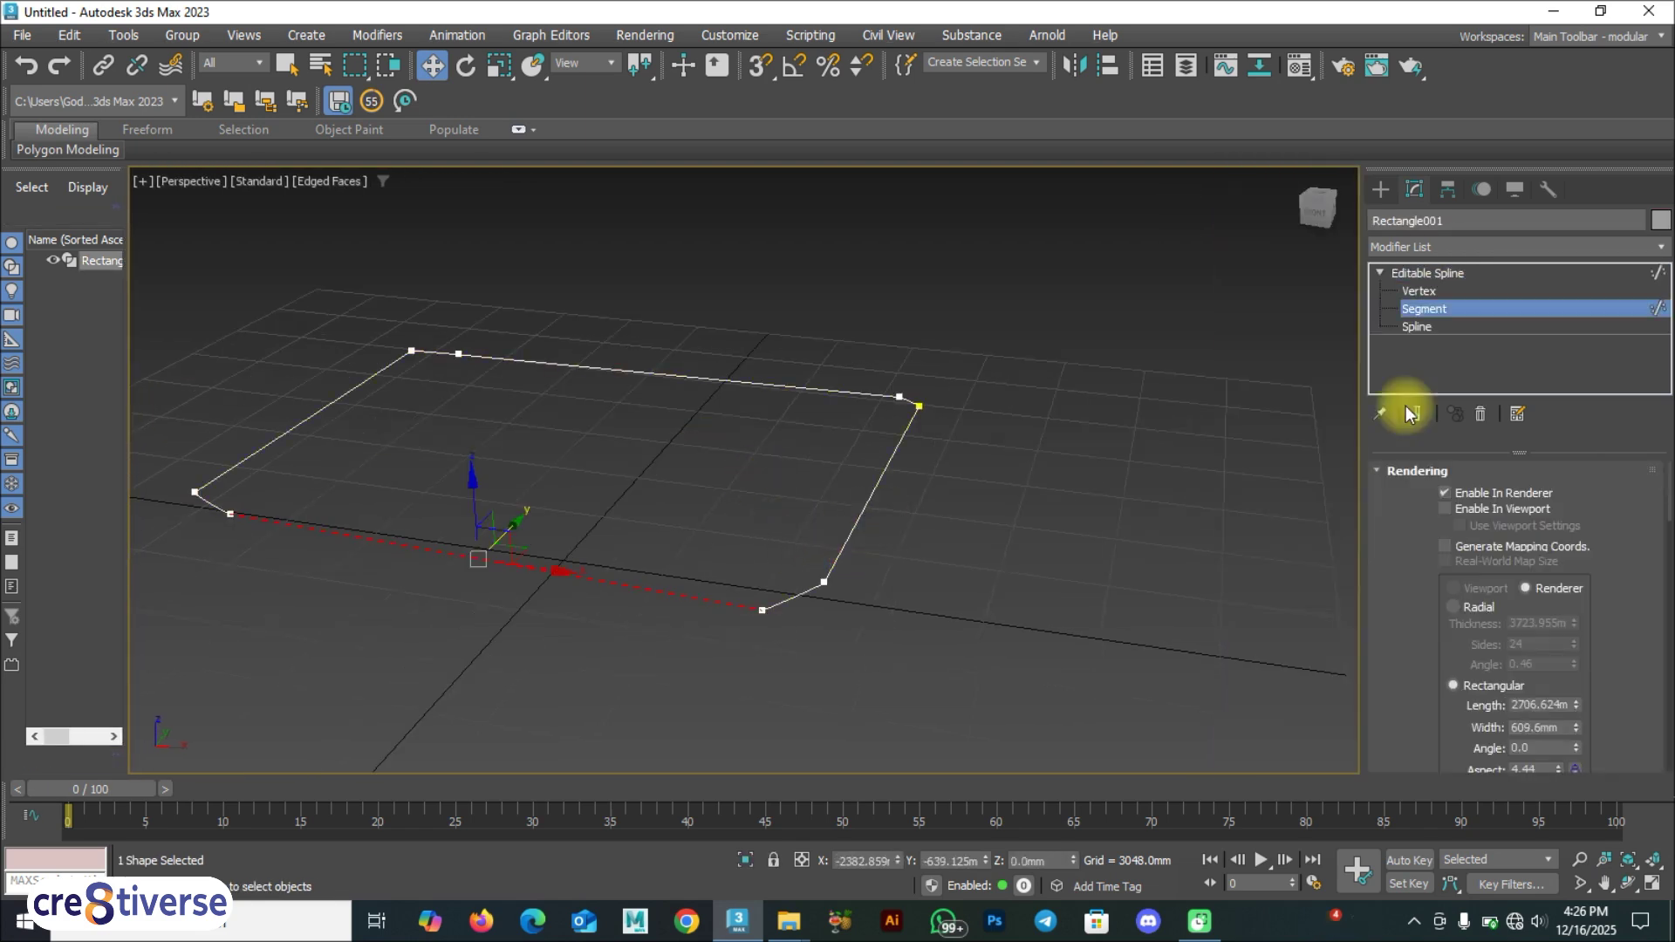
# At Spline level, select the whole outline and move it vertically to about Z -203 mm.
pyautogui.click(1418, 327)
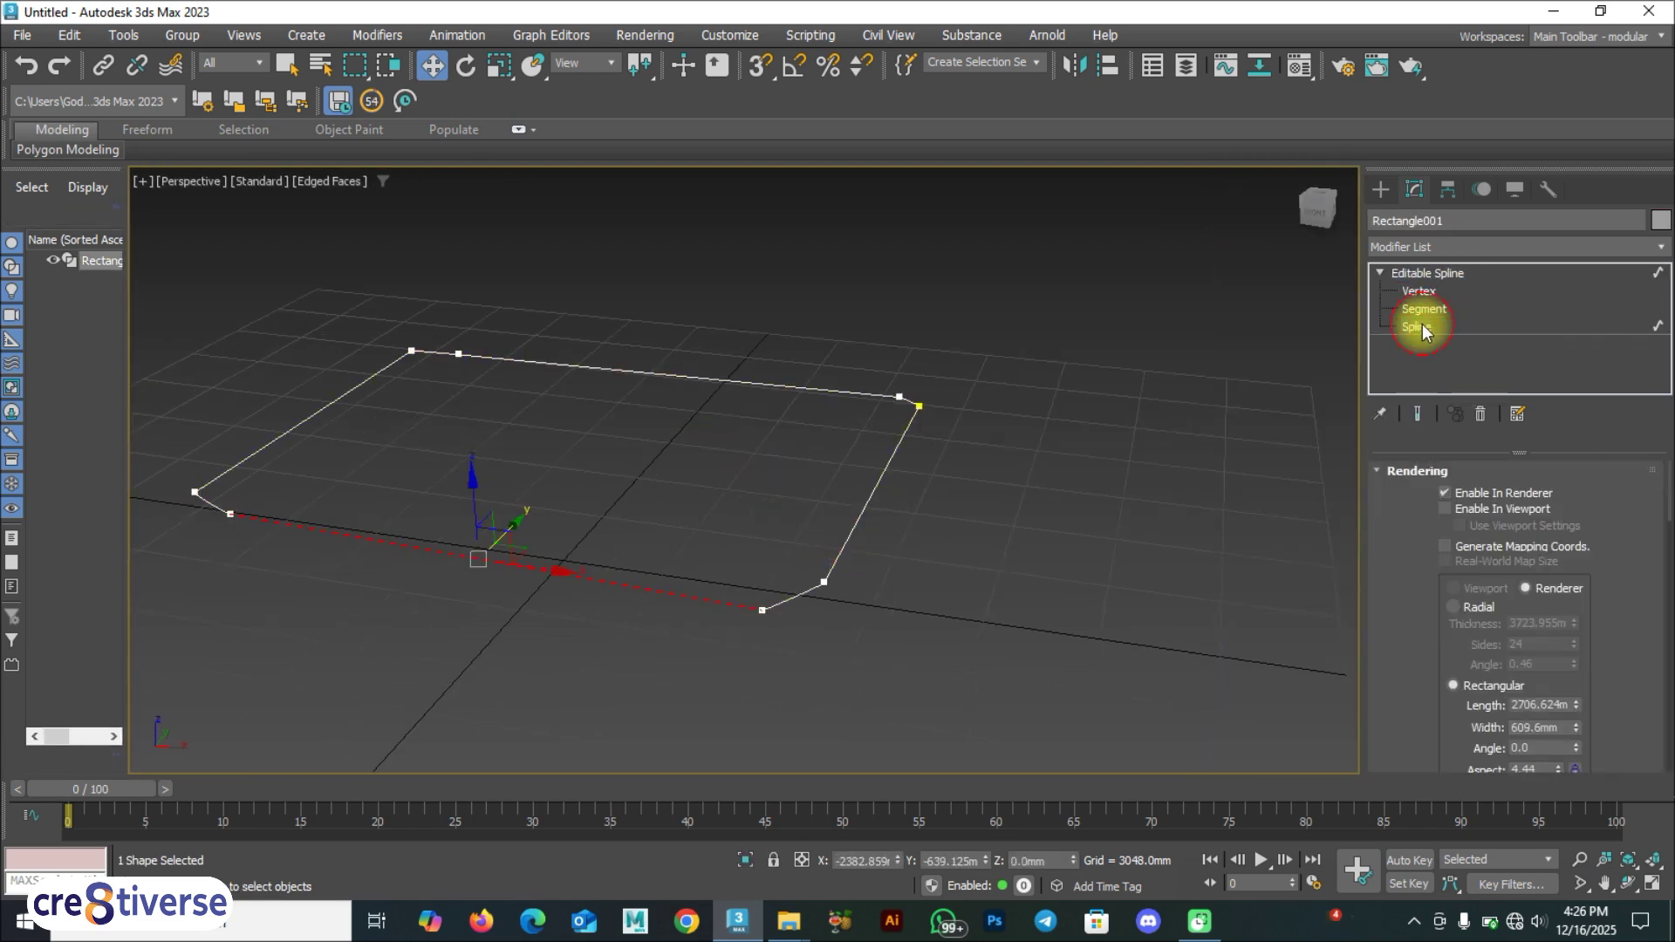
pyautogui.click(873, 476)
pyautogui.moveTo(585, 419); pyautogui.dragTo(571, 367)
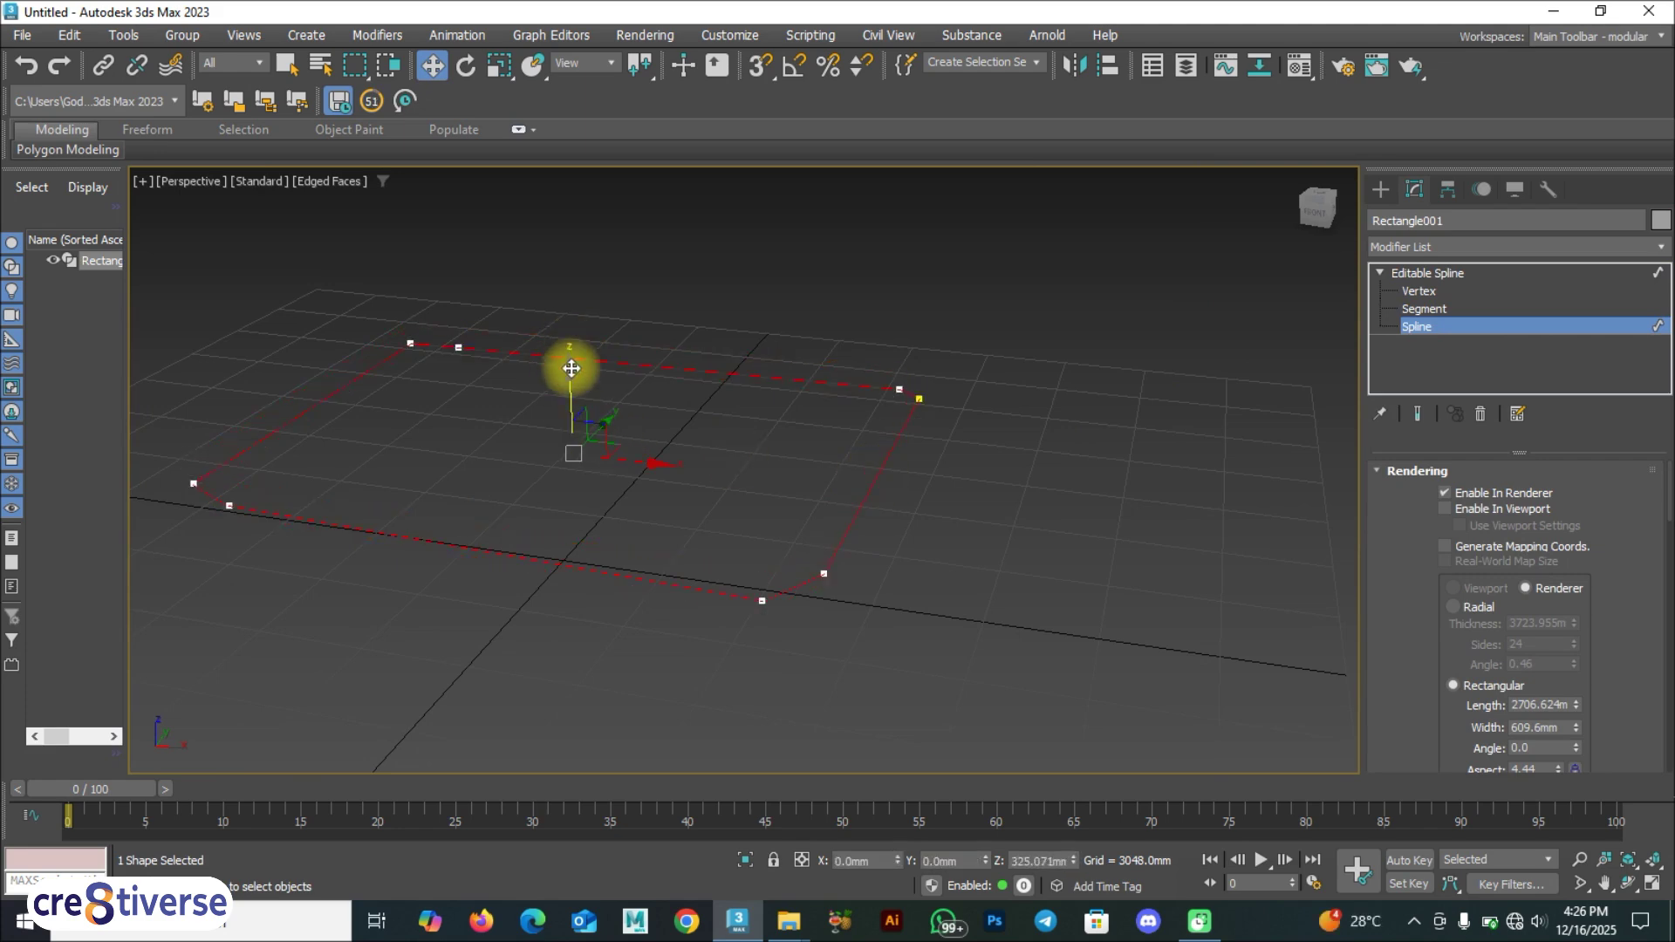
pyautogui.keyDown('alt'); pyautogui.moveTo(629, 433); pyautogui.dragTo(658, 494, button='middle'); pyautogui.keyUp('alt')
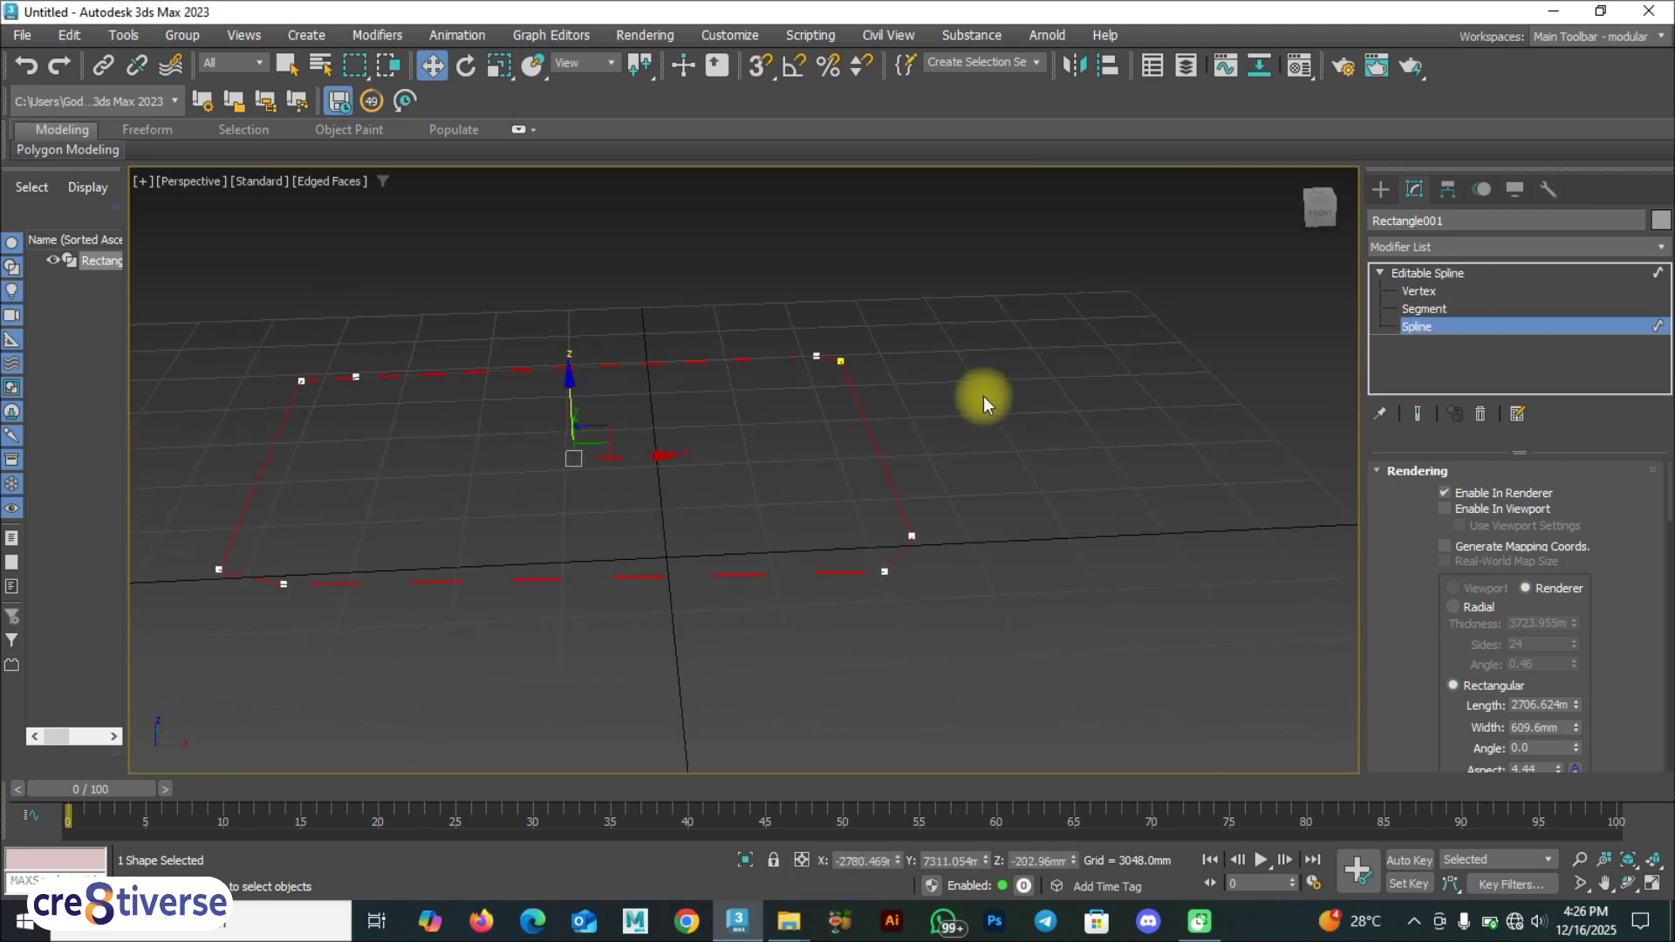
# Return to Vertex level and select the spline's first vertex at the far corner.
pyautogui.click(1433, 293)
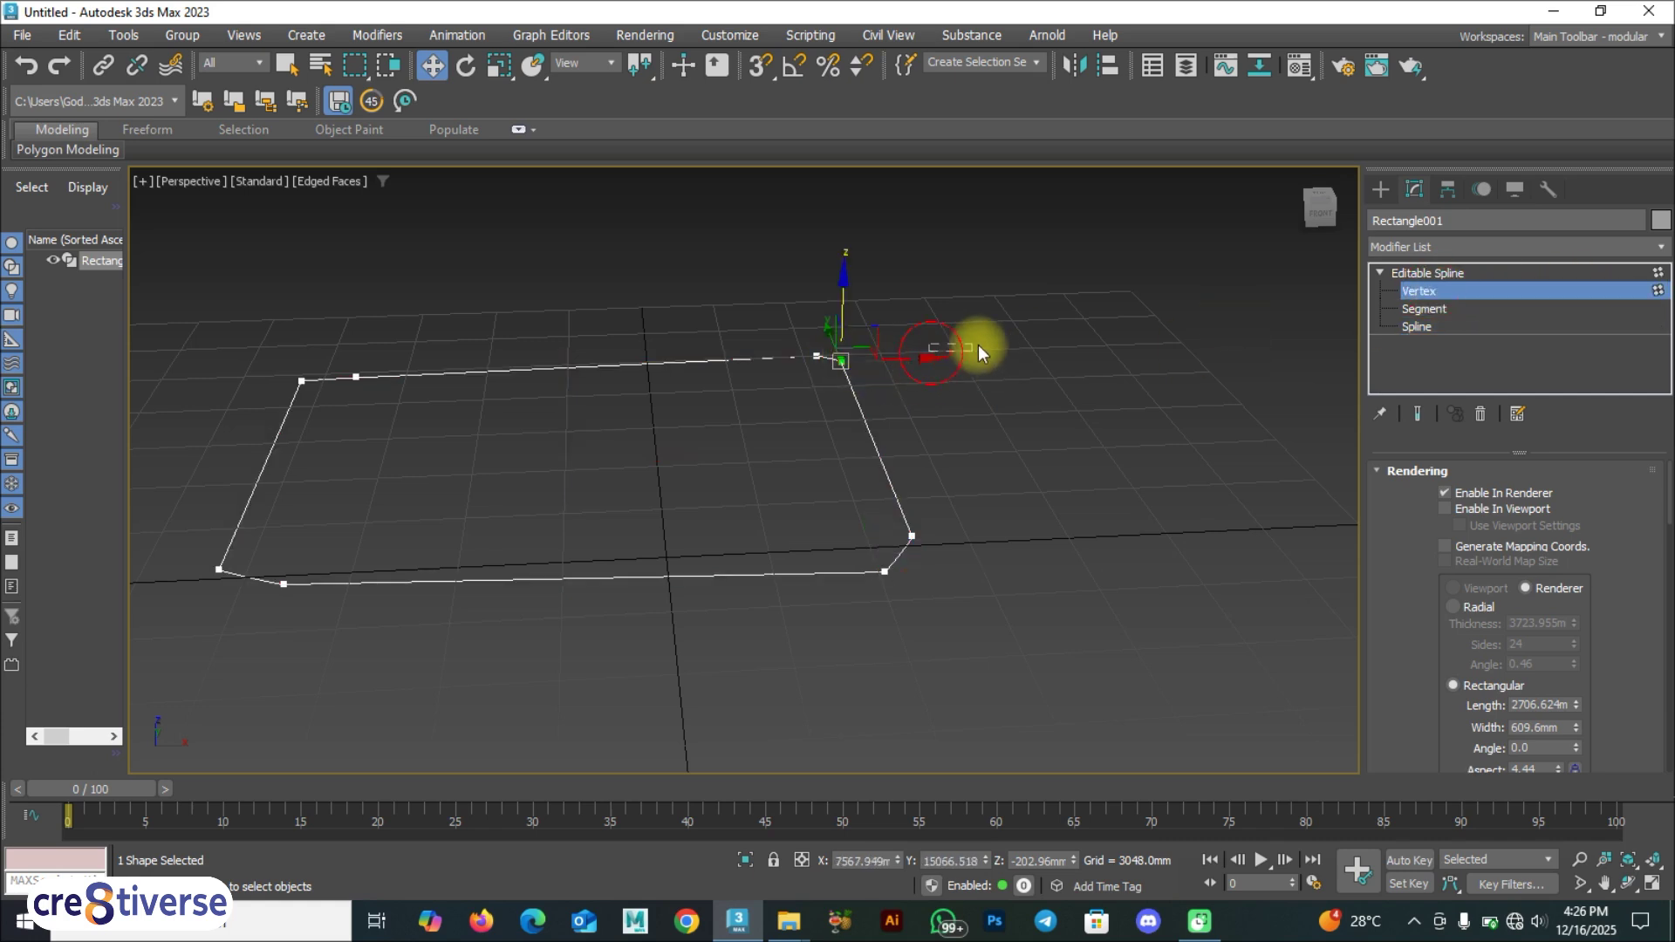
pyautogui.click(870, 367)
pyautogui.click(843, 358)
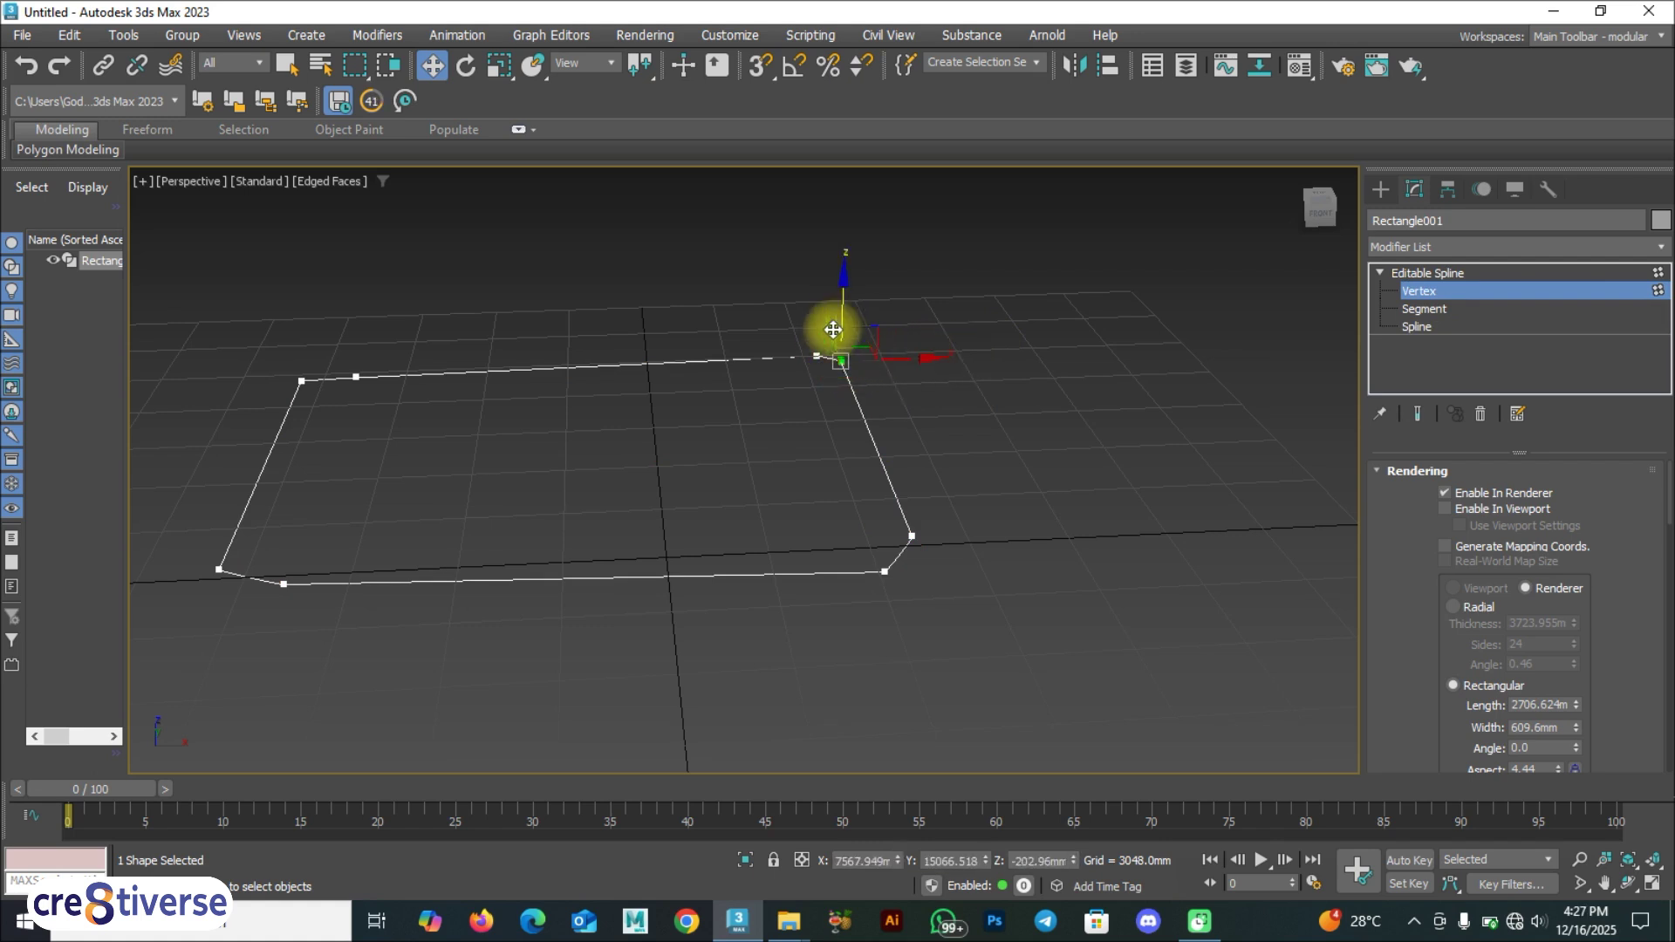
# Move the selected far-corner vertex outward to about X 9972, Y 16594 mm and display the spline's rendered thickness in the viewport.
pyautogui.moveTo(860, 347); pyautogui.dragTo(907, 341)
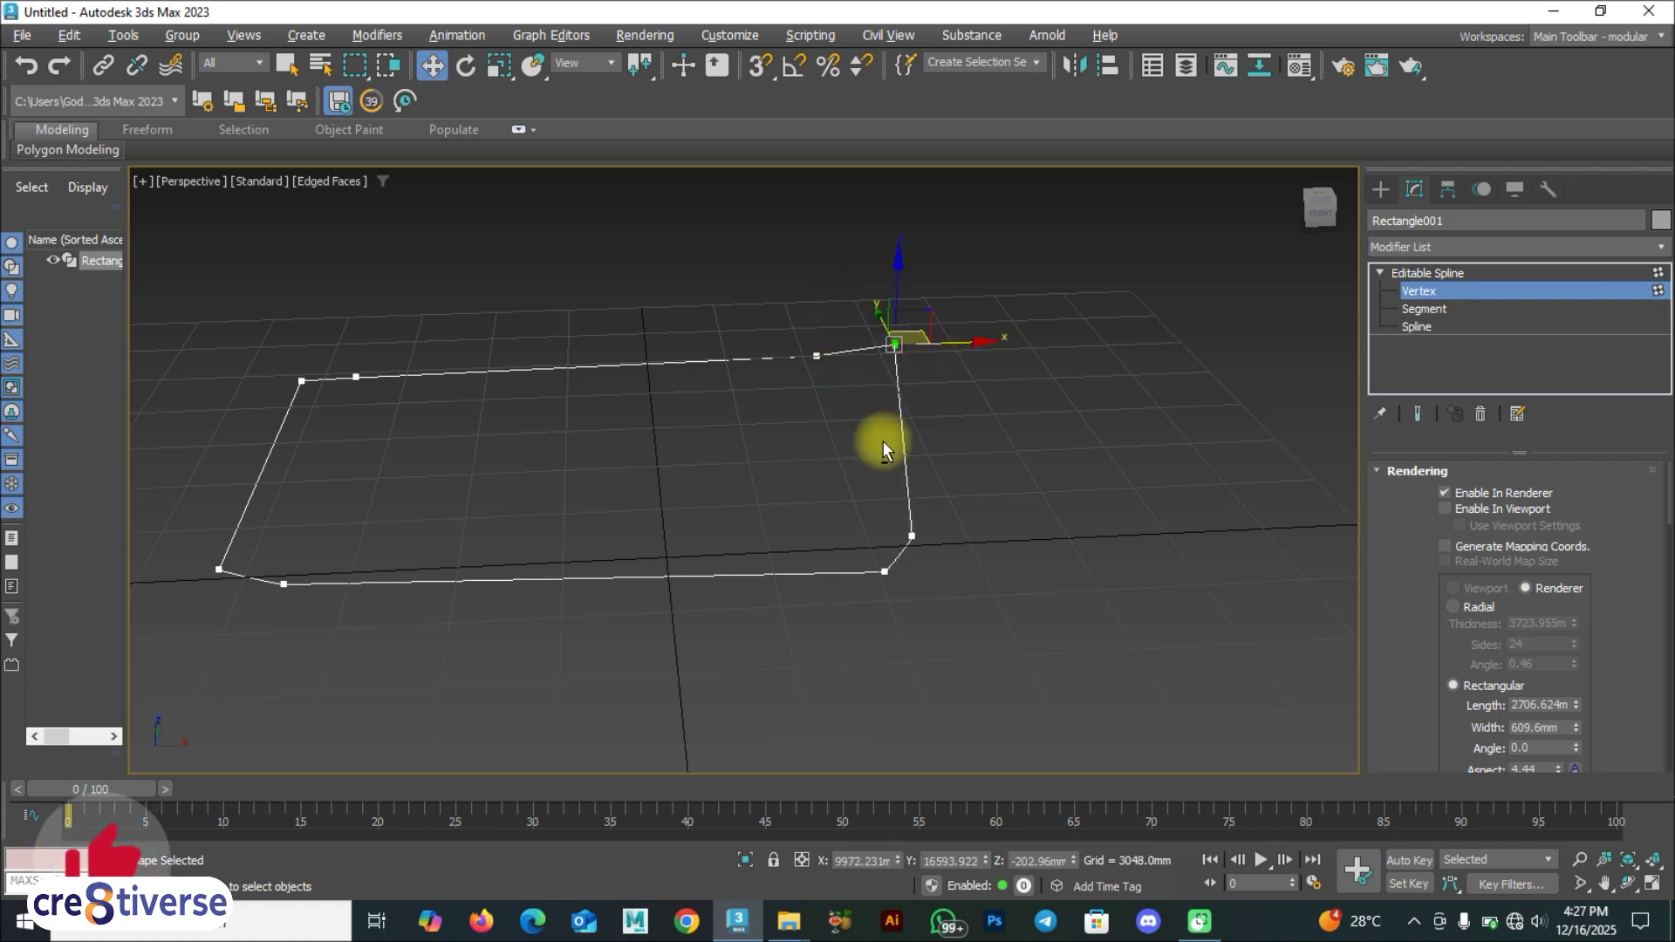
pyautogui.keyDown('alt'); pyautogui.moveTo(883, 442); pyautogui.dragTo(882, 453, button='middle'); pyautogui.keyUp('alt')
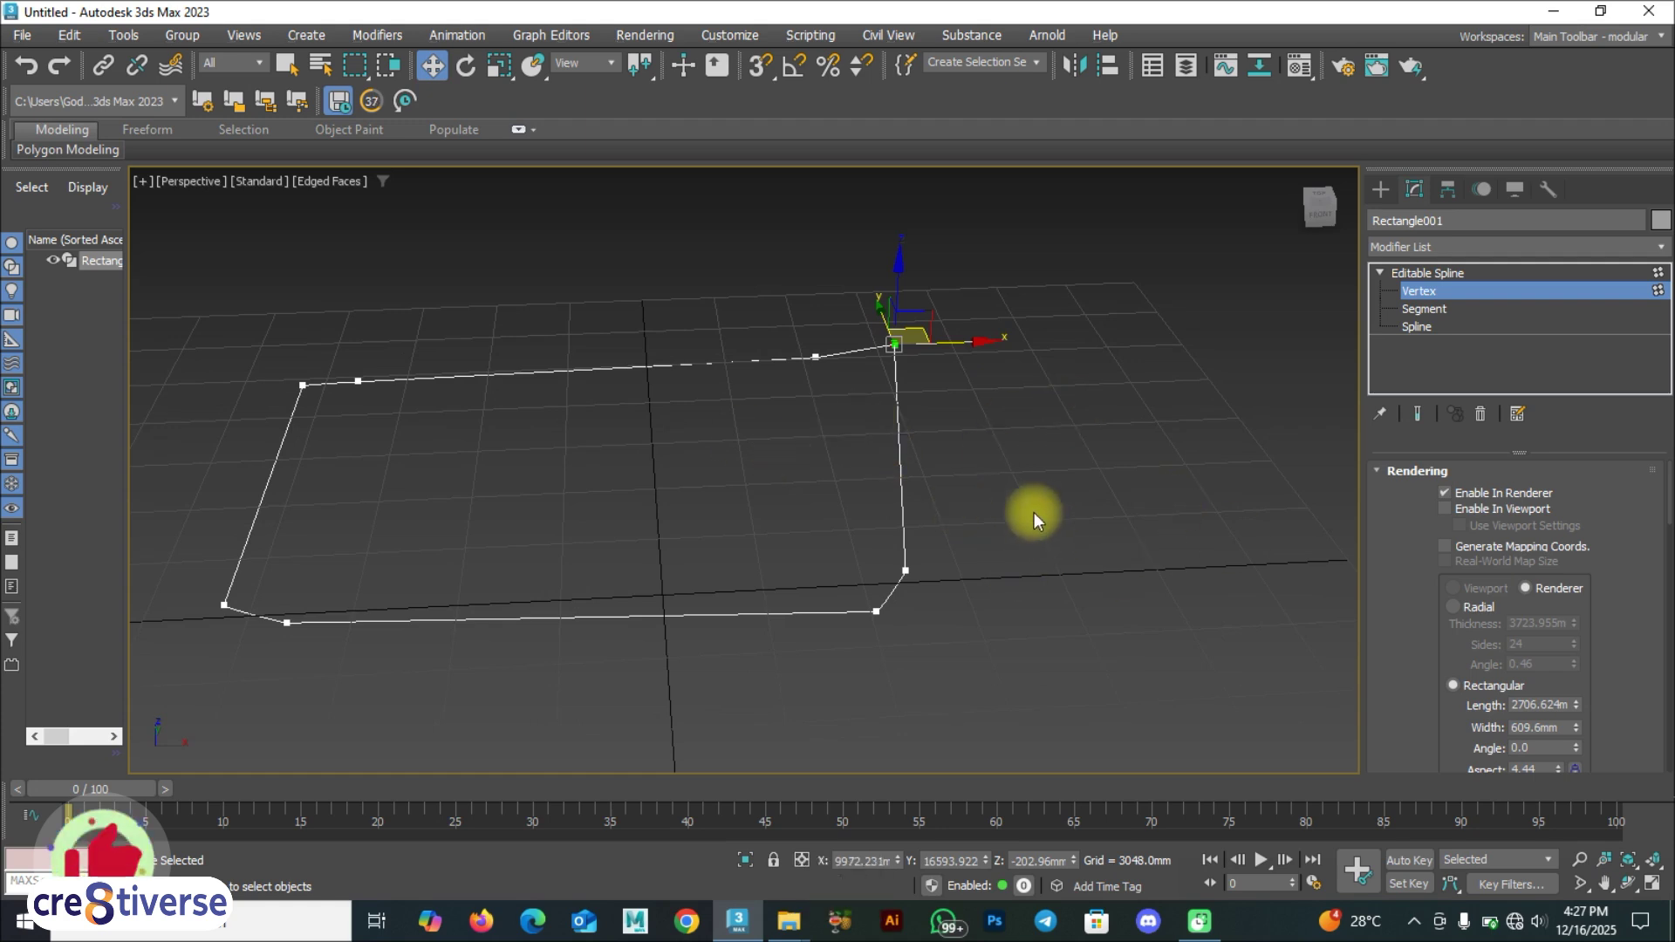
pyautogui.click(1446, 509)
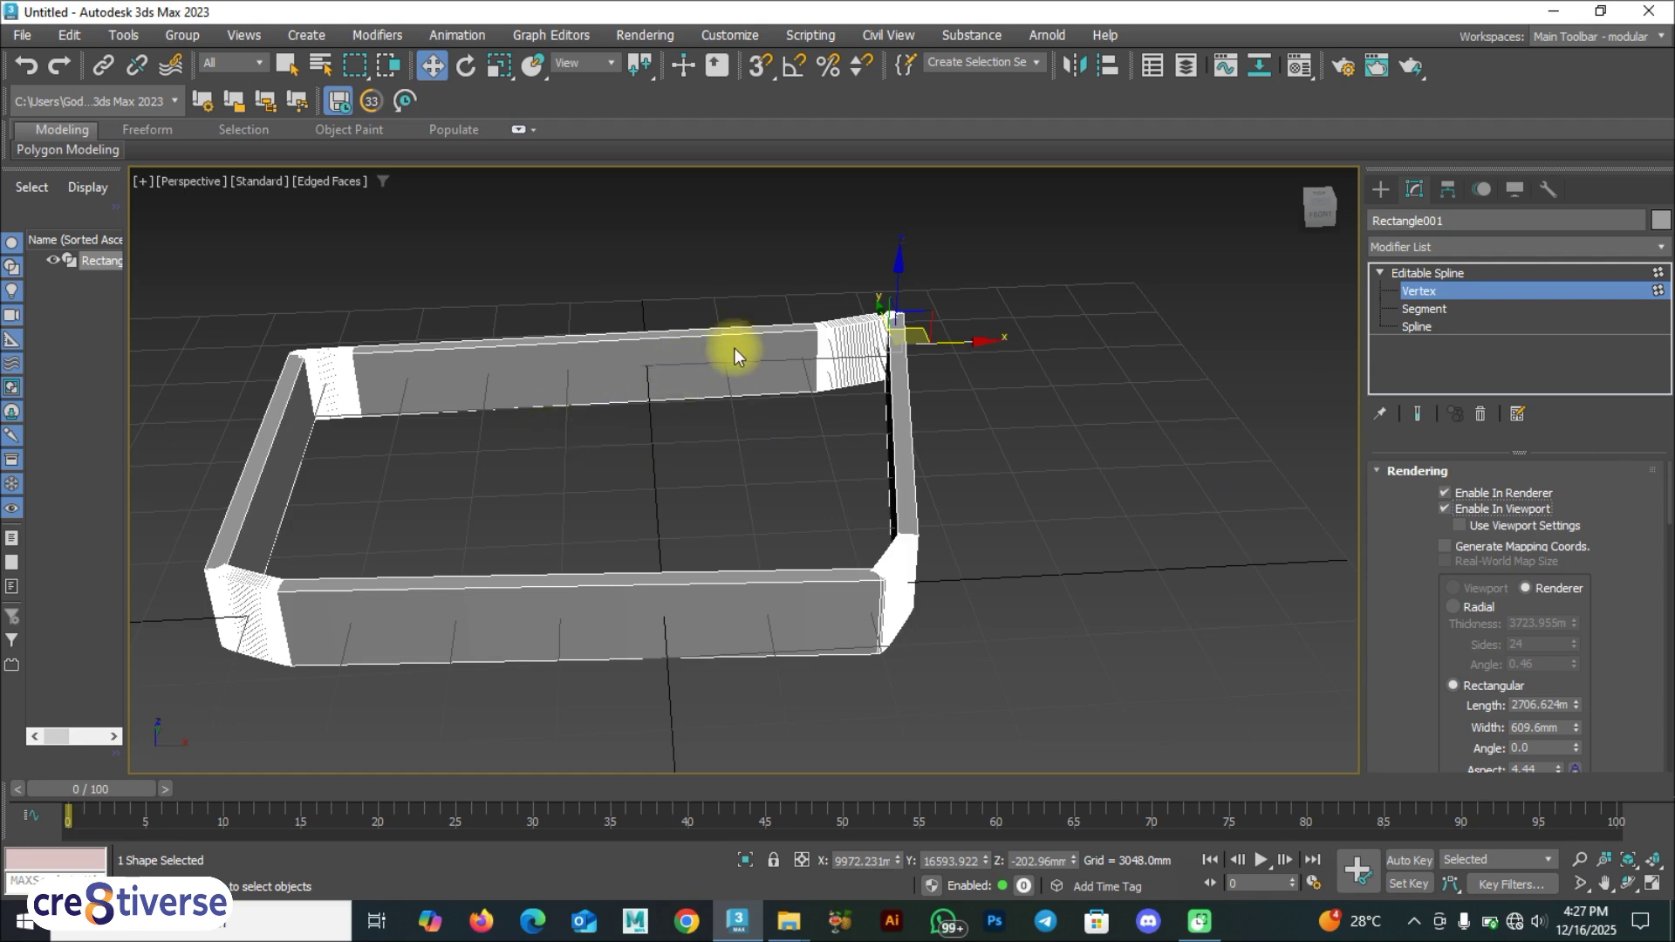
pyautogui.click(1446, 509)
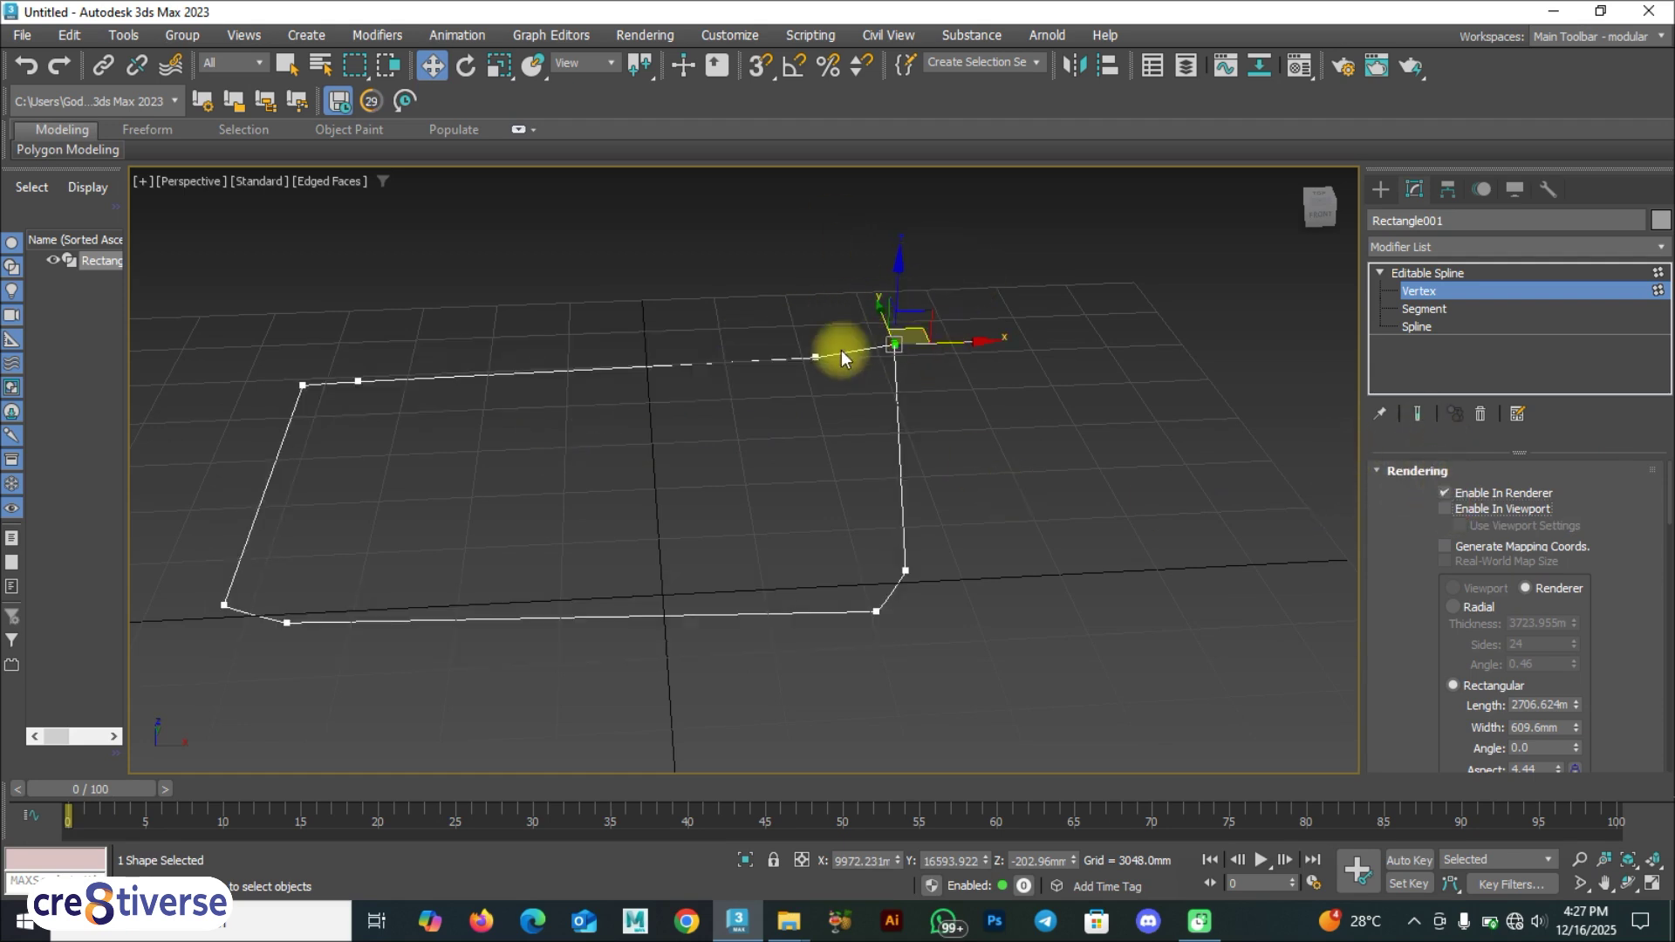
pyautogui.click(1445, 509)
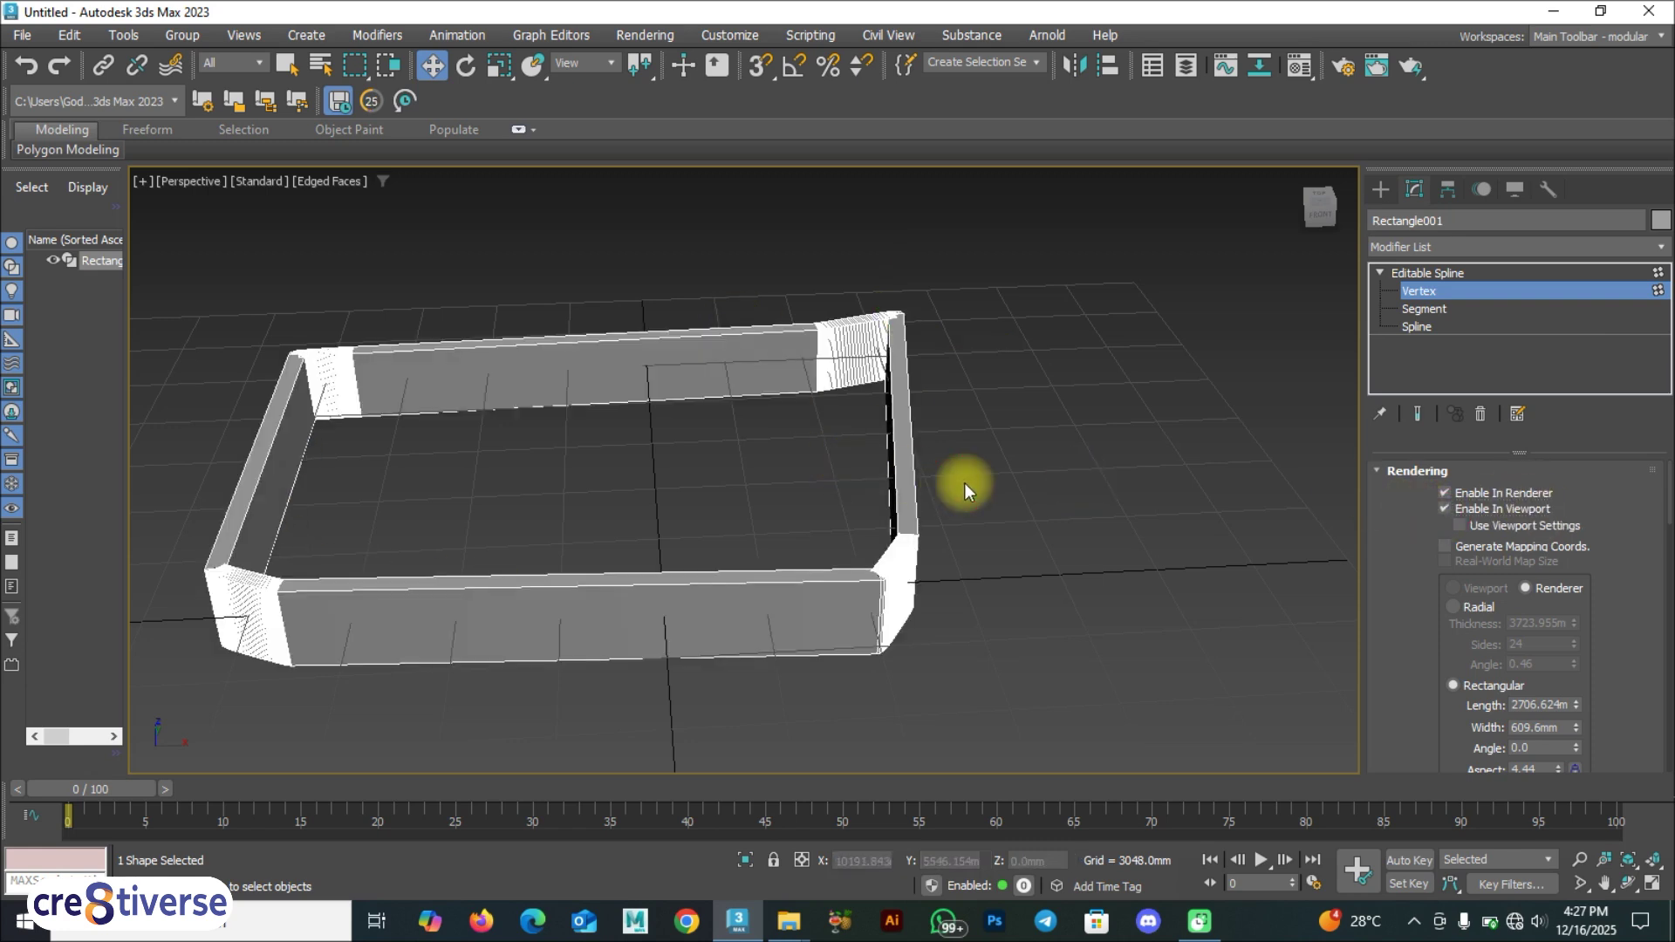
# Leave Vertex level, delete the whole rectangle spline and switch to the four-viewport layout.
pyautogui.click(1440, 273)
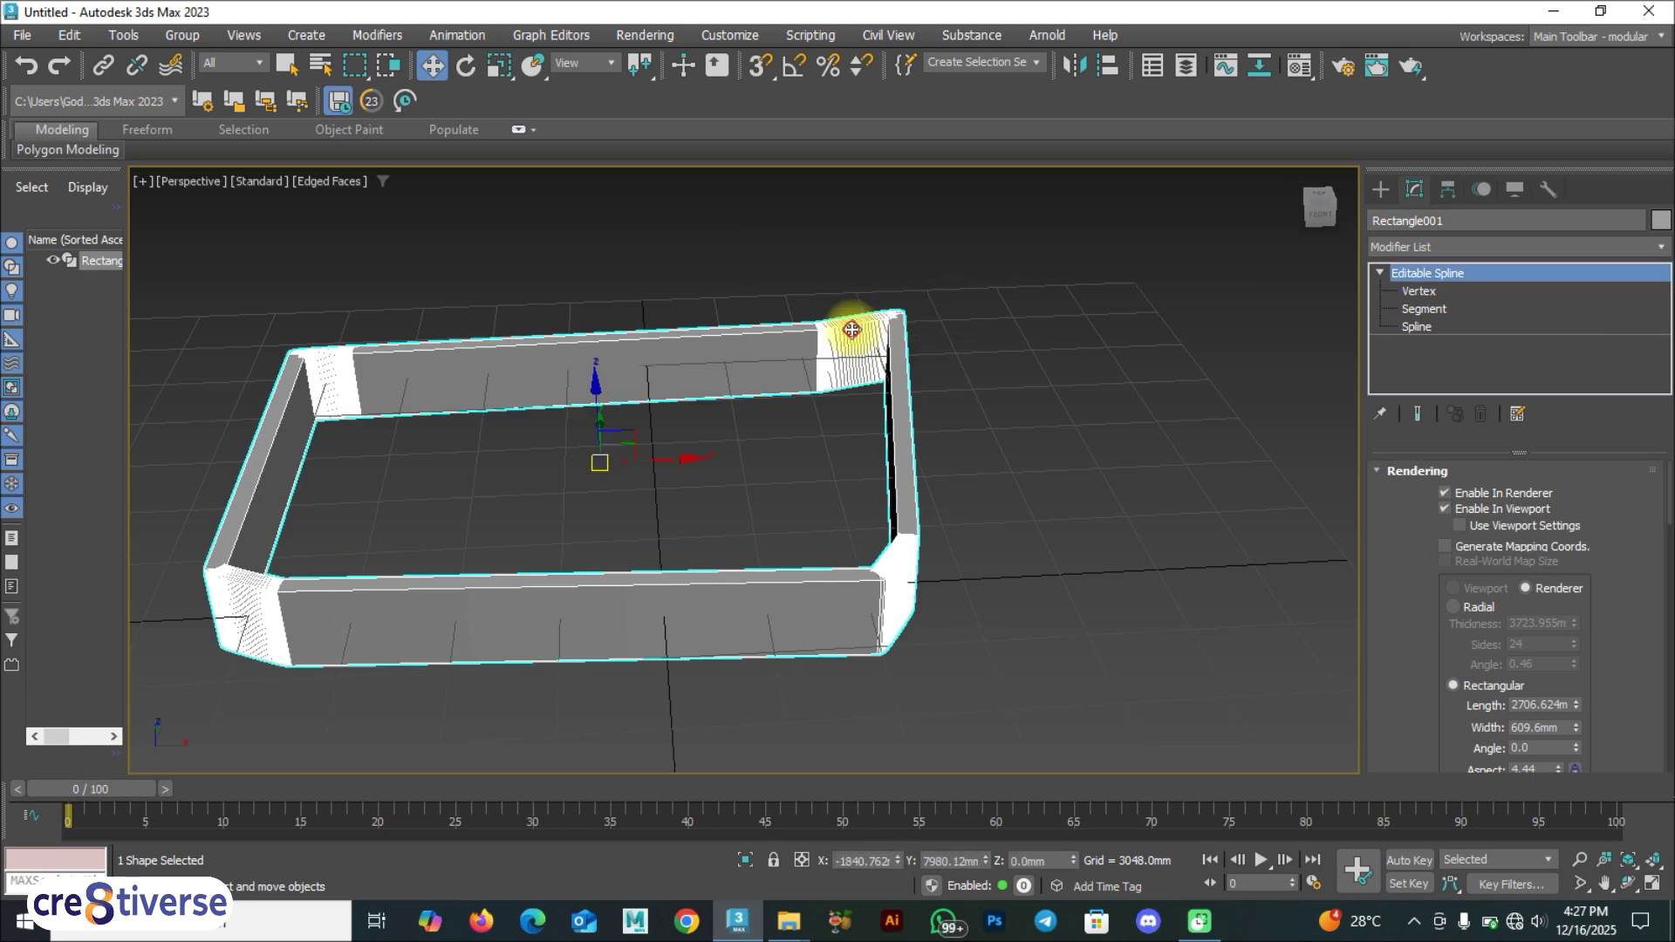
pyautogui.press('Delete')
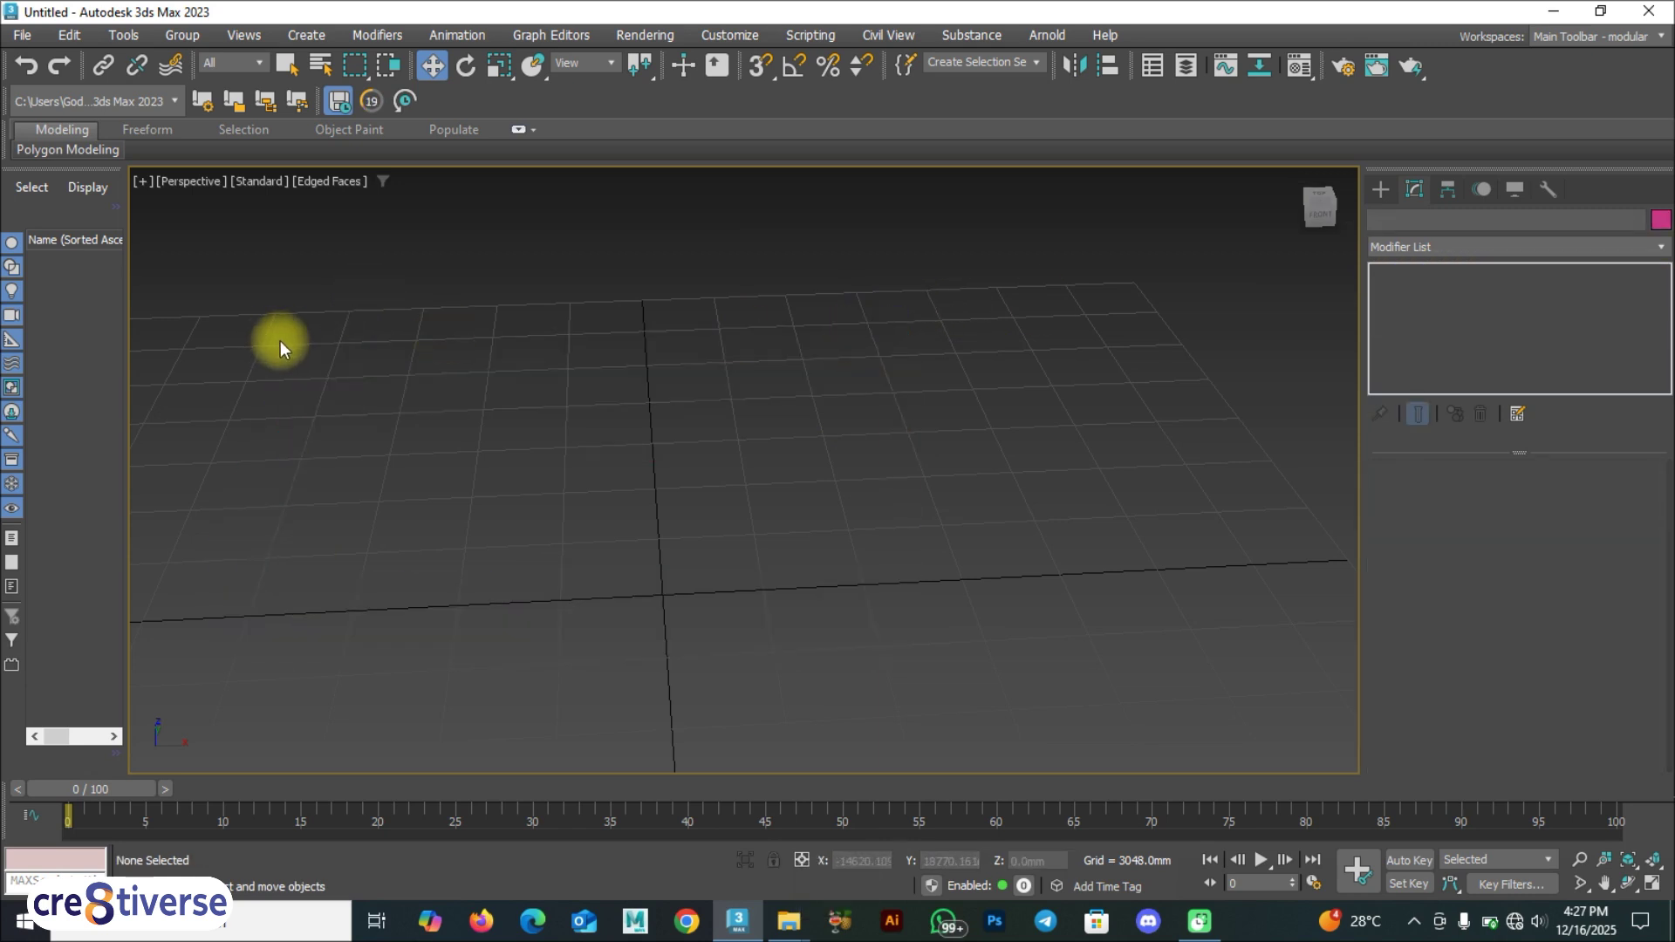
pyautogui.hotkey('alt', 'w')
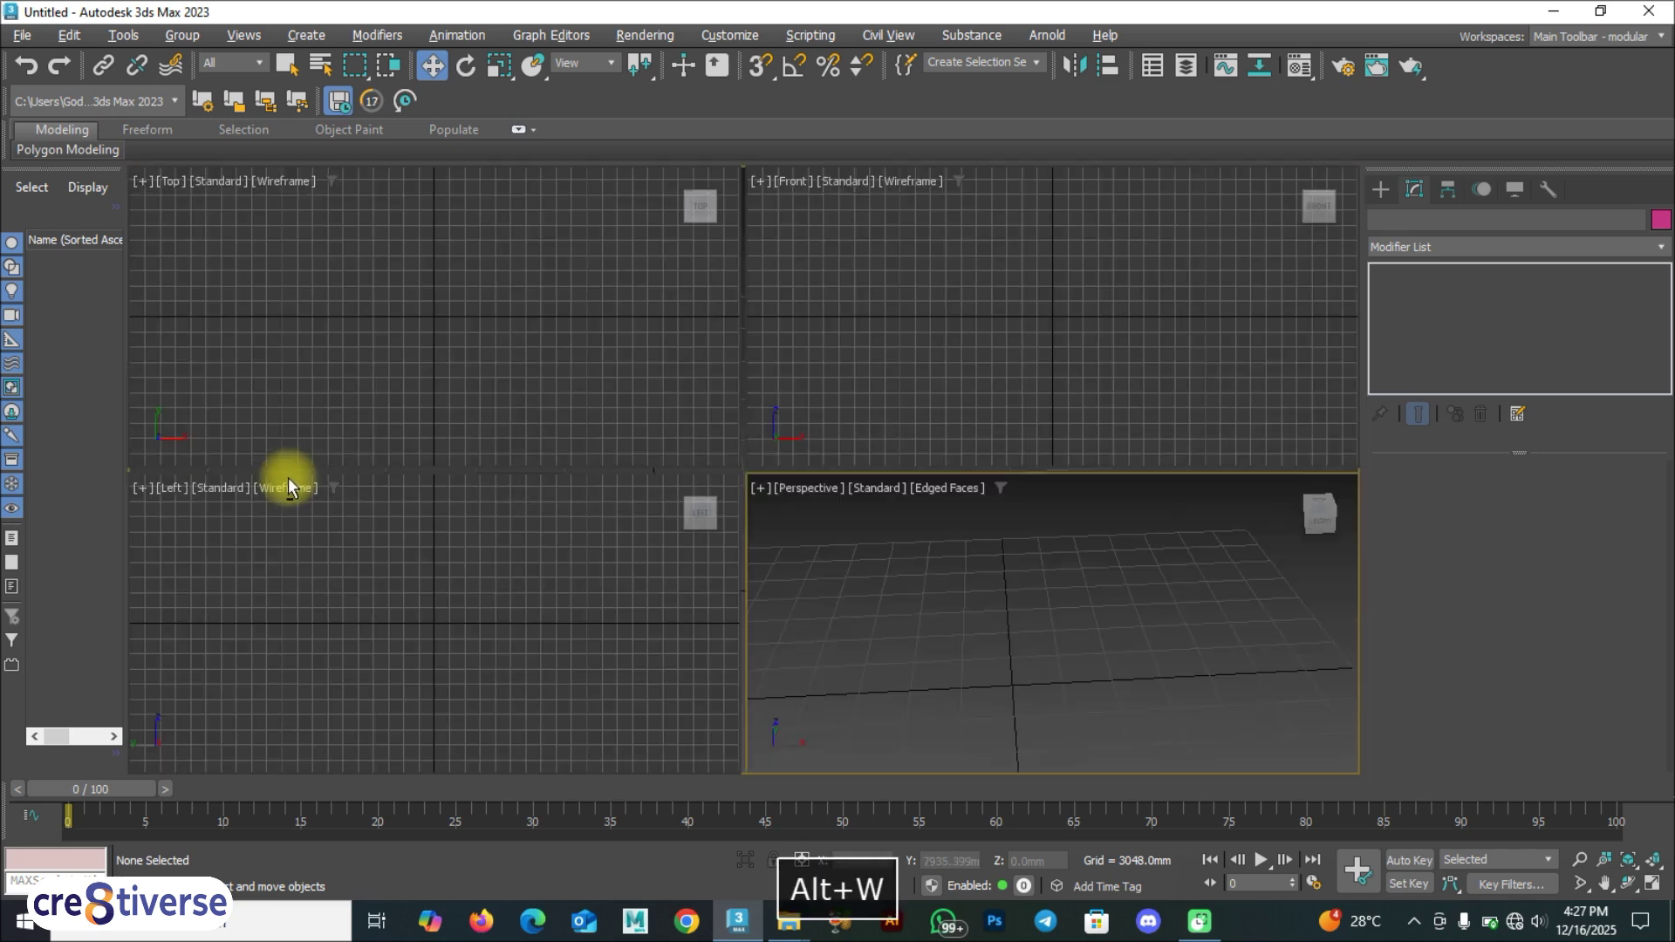
pyautogui.middleClick(1066, 252)
pyautogui.moveTo(1067, 252); pyautogui.dragTo(1019, 346, button='middle')
# Start the Line tool, undo a short curved trial line in the Perspective view, and disable viewport rendering for new splines.
pyautogui.click(1384, 189)
pyautogui.click(1459, 356)
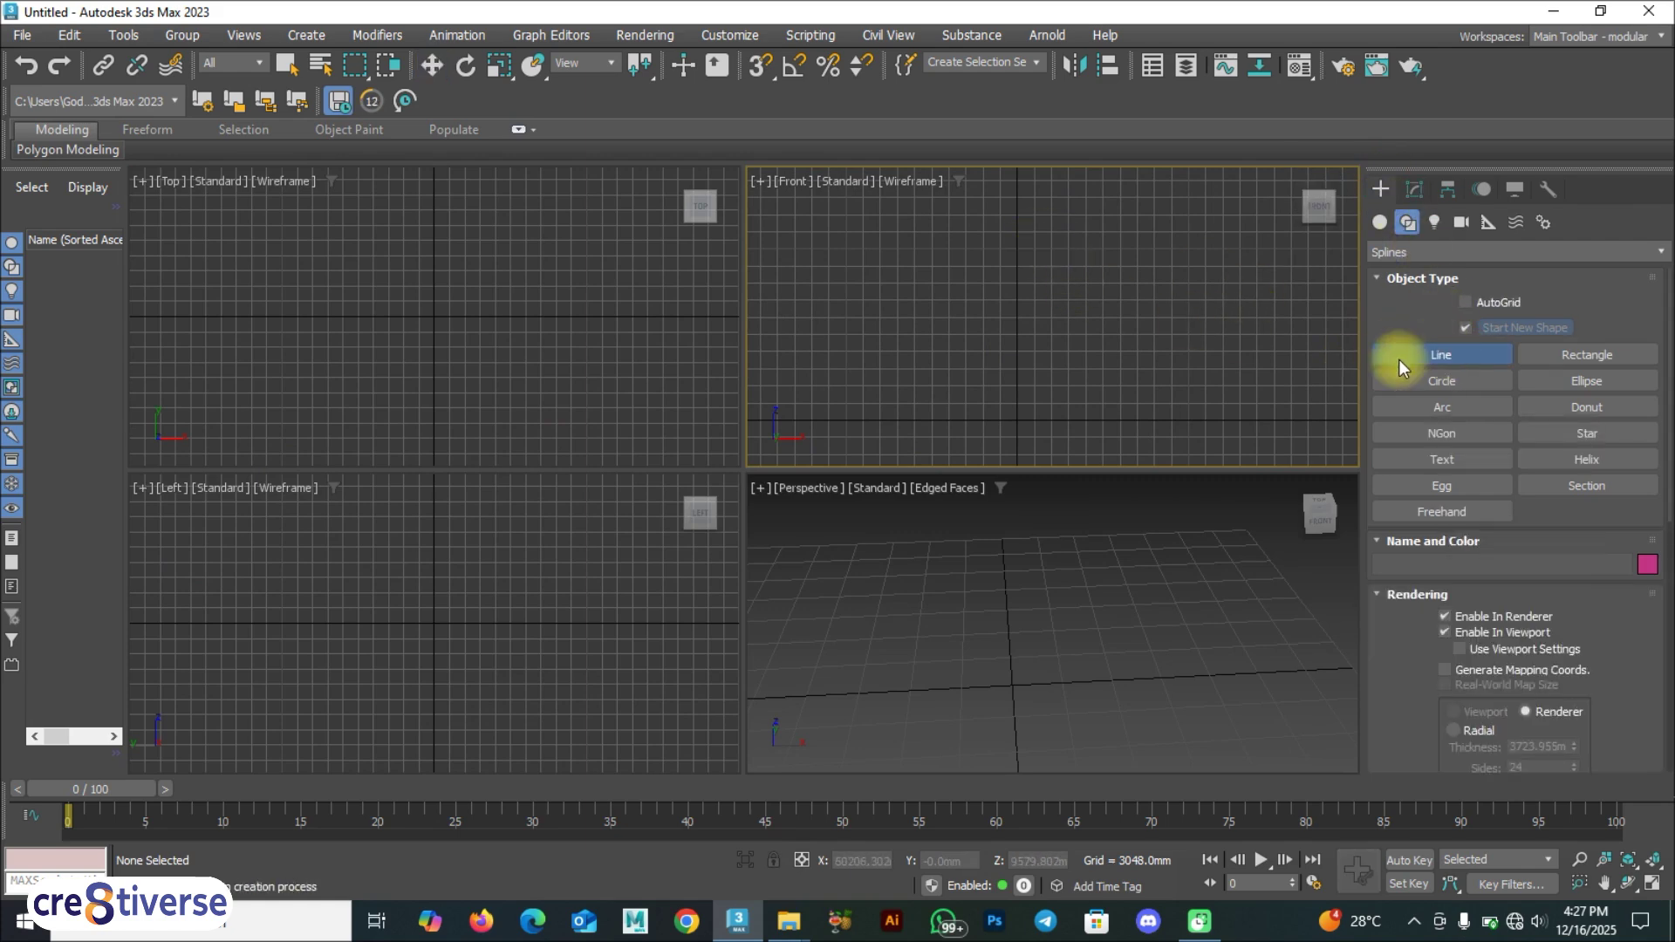
pyautogui.moveTo(1071, 577); pyautogui.dragTo(1085, 568)
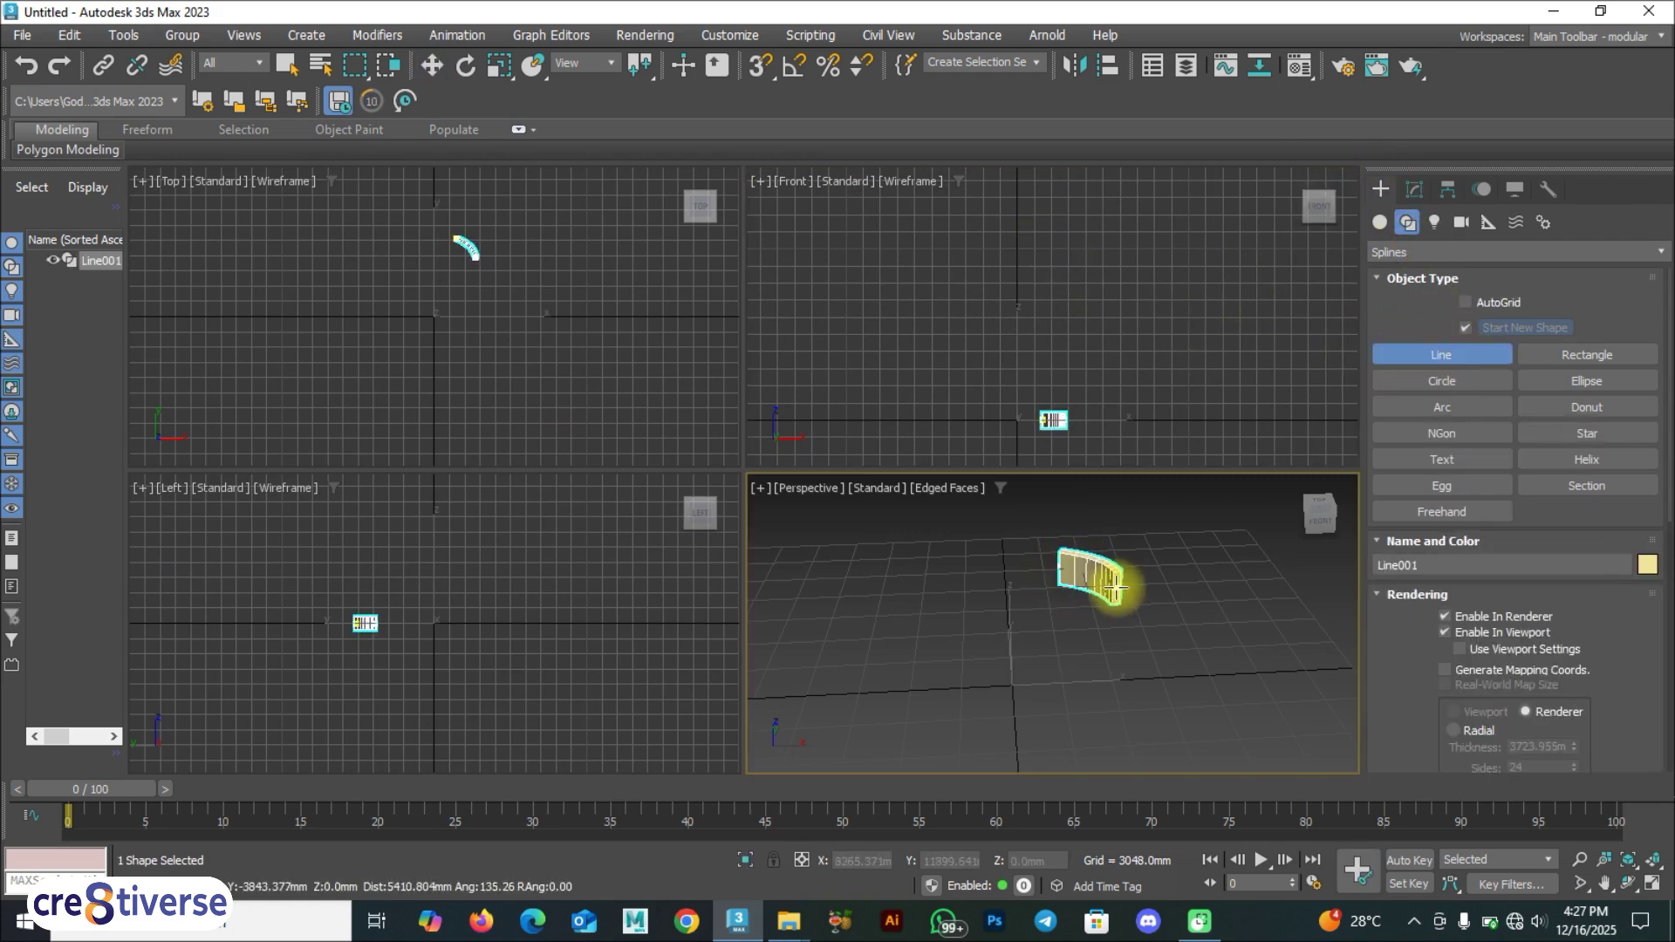
pyautogui.rightClick(1241, 628)
pyautogui.hotkey('ctrl', 'z')
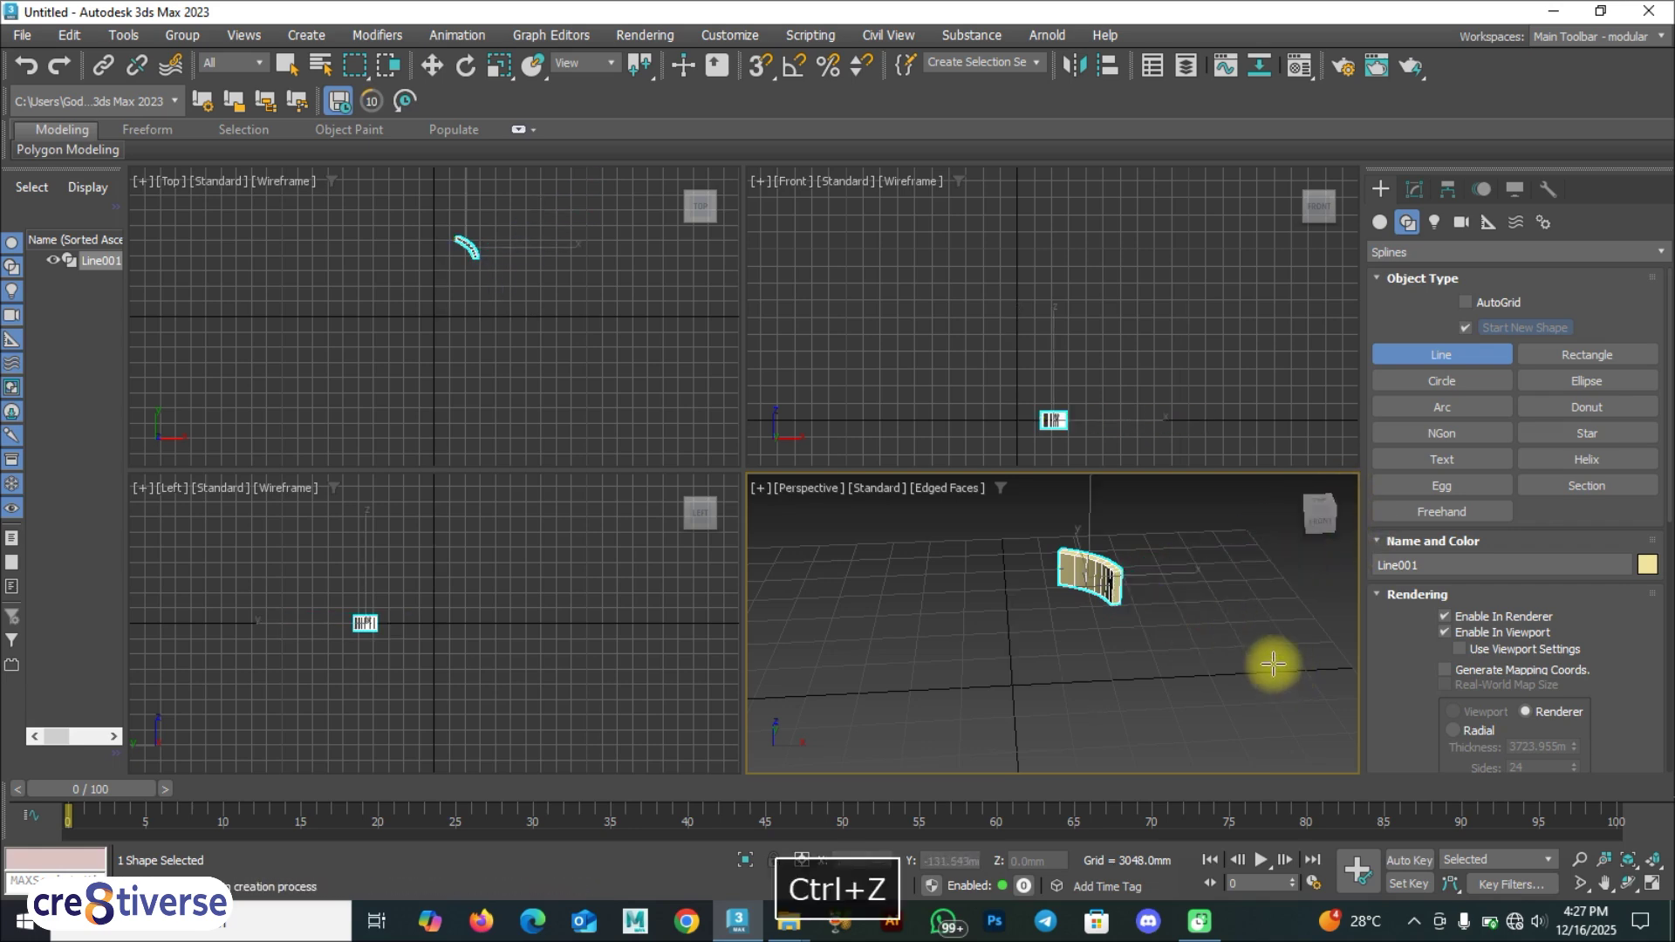
pyautogui.click(1445, 632)
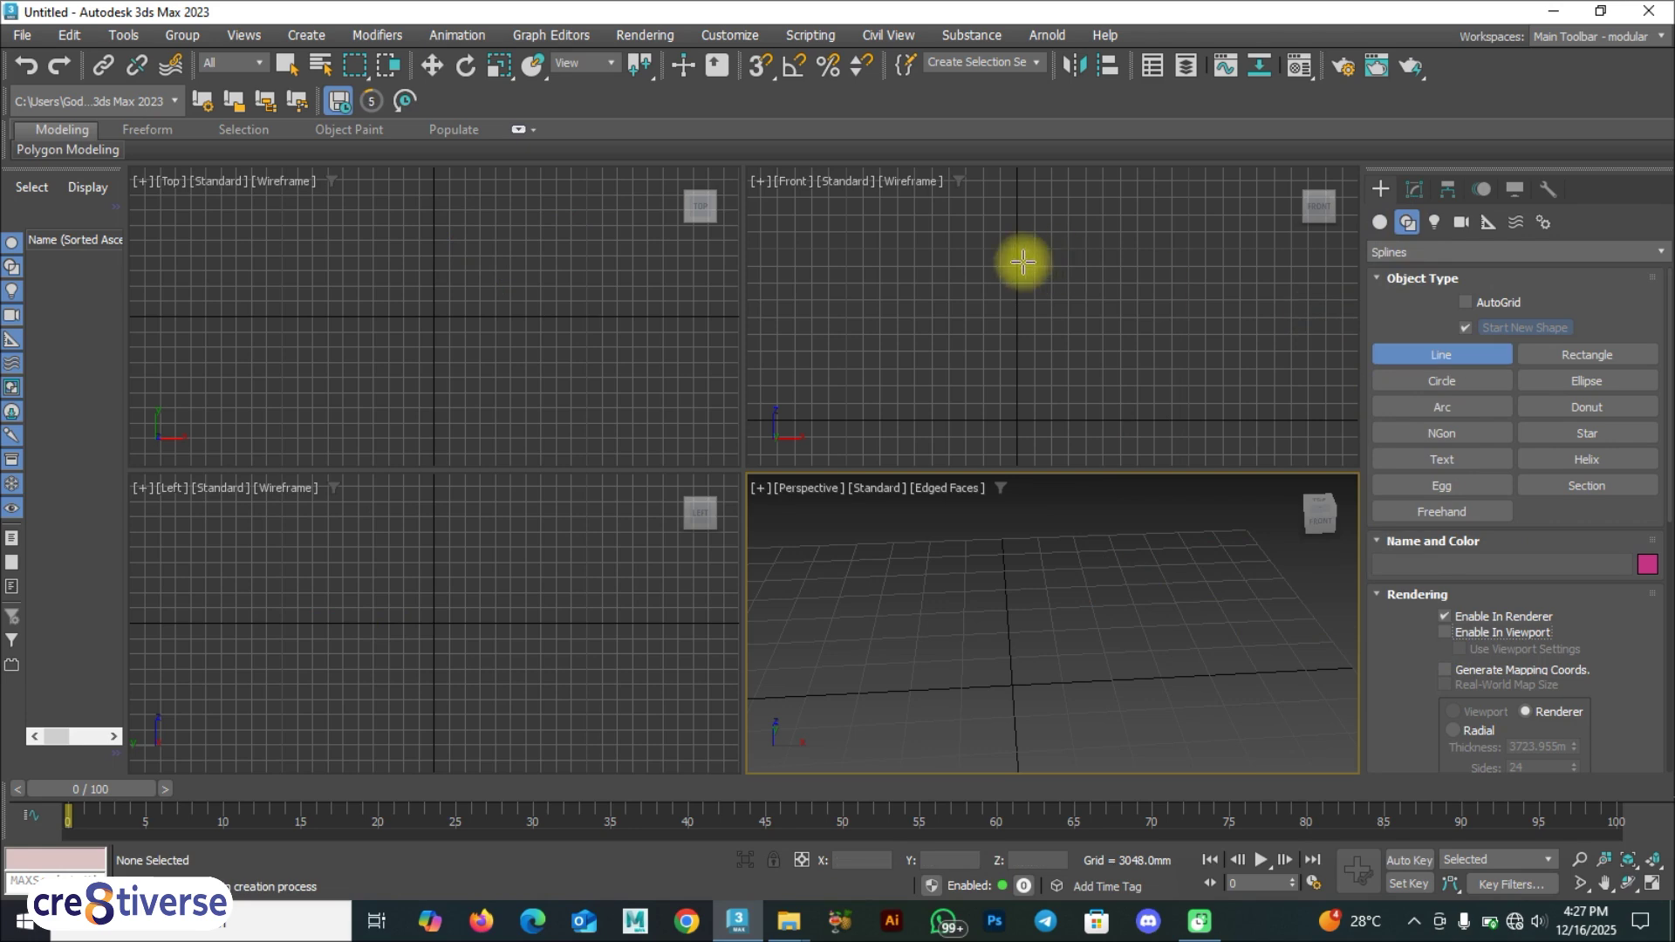
# Try drawing a wavy line of about ten points on the Perspective grid, and undo it.
pyautogui.click(1046, 569)
pyautogui.click(1132, 631)
pyautogui.click(1083, 691)
pyautogui.click(909, 683)
pyautogui.click(912, 630)
pyautogui.click(893, 574)
pyautogui.click(932, 532)
pyautogui.click(990, 557)
pyautogui.click(1143, 555)
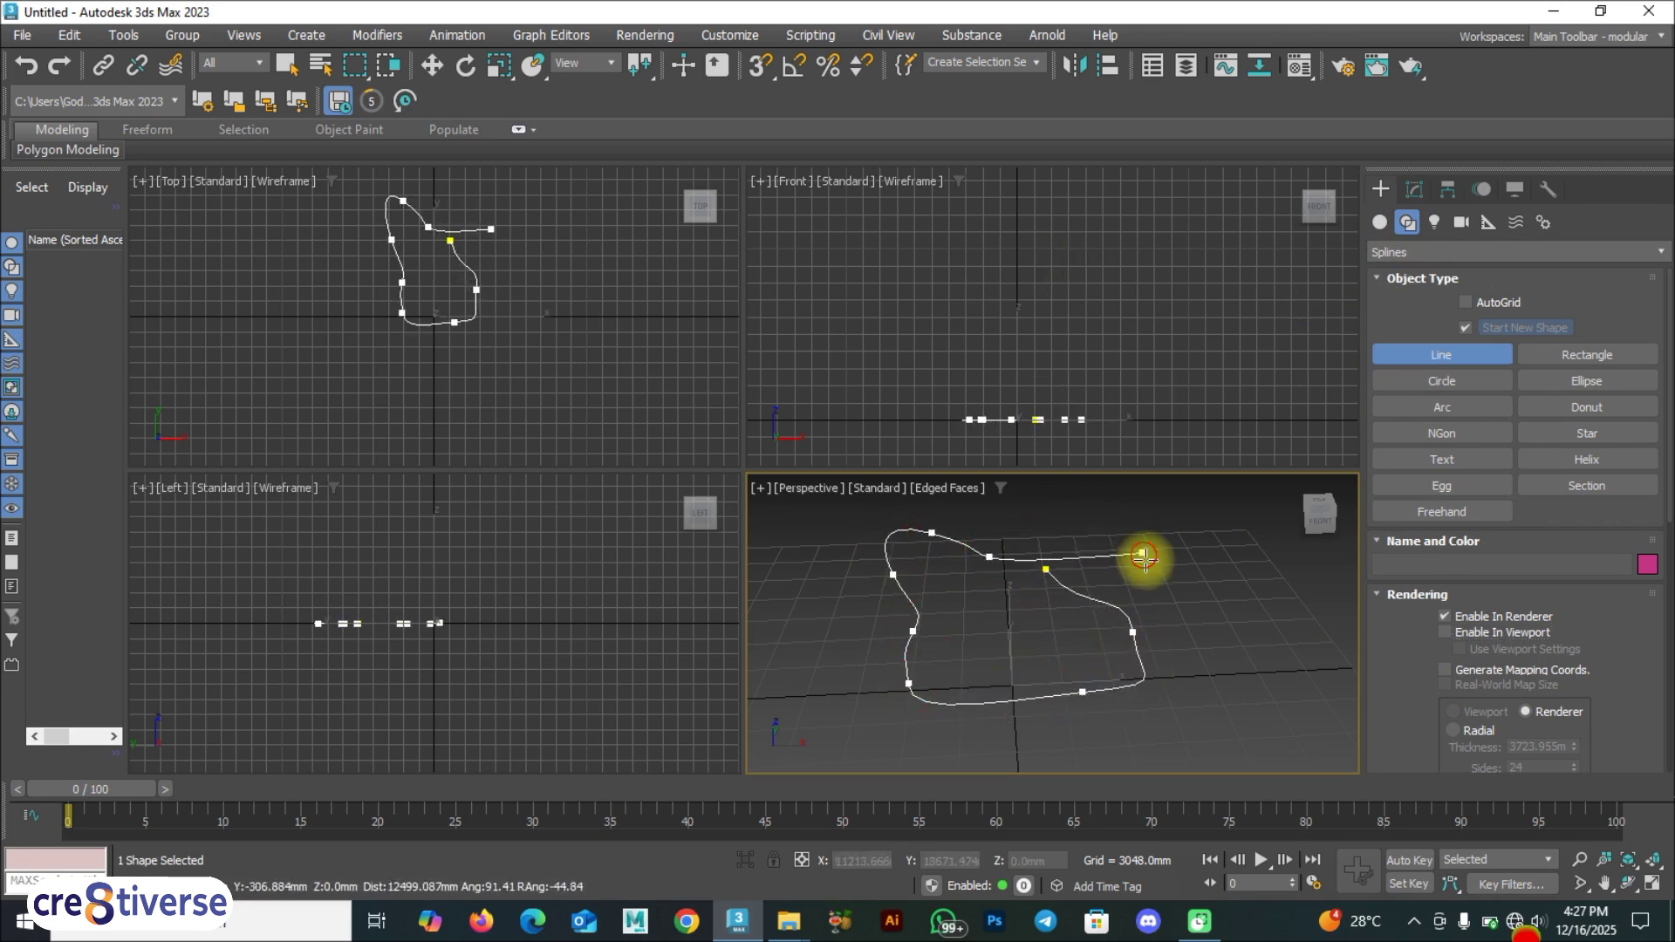
pyautogui.click(1167, 590)
pyautogui.rightClick(1166, 589)
pyautogui.hotkey('ctrl', 'z')
pyautogui.click(1156, 599)
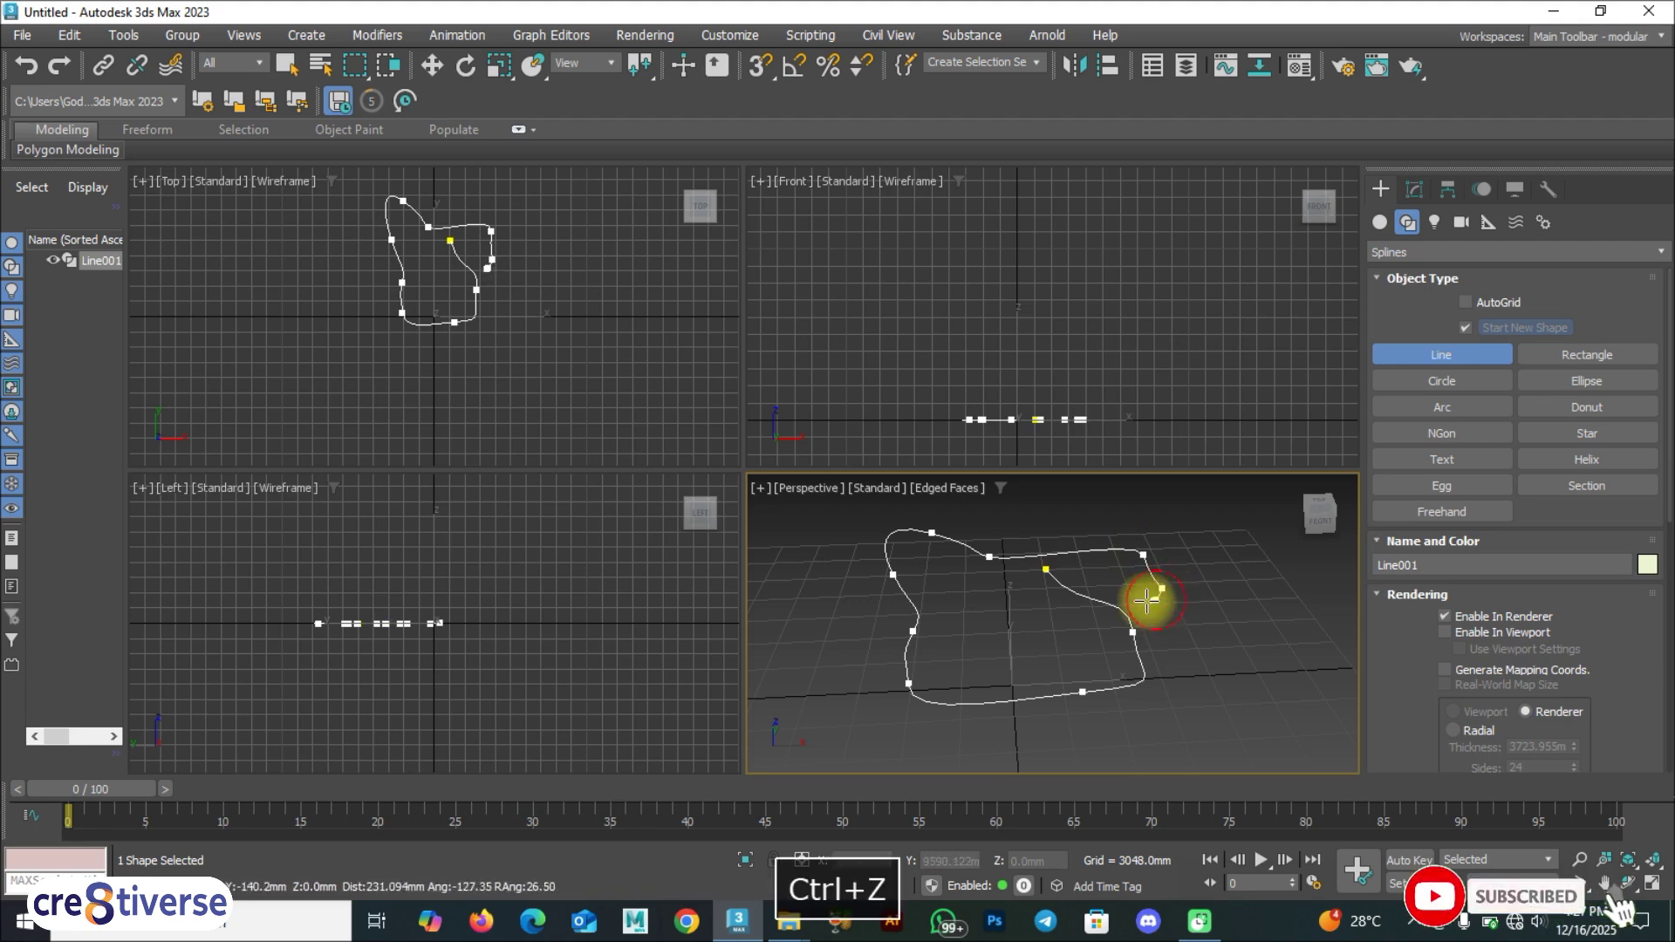
pyautogui.click(1131, 594)
pyautogui.hotkey('ctrl', 'z')
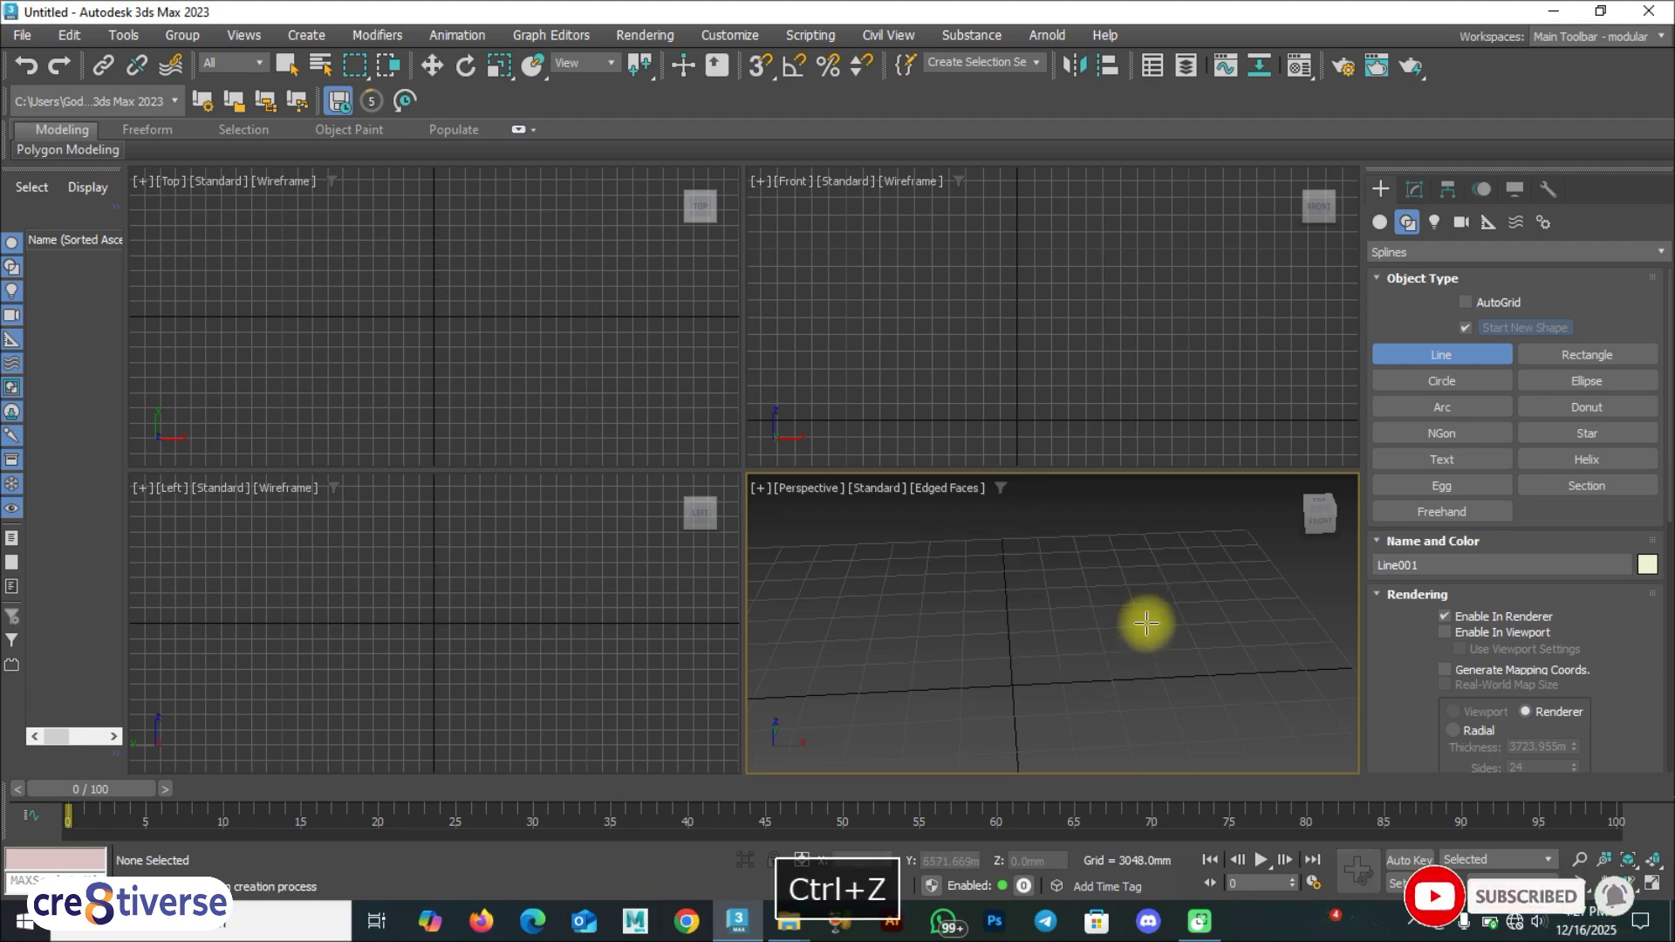
# In a maximized Perspective view, draw a new line with three straight corner points and a curved fourth point near the front.
pyautogui.hotkey('alt', 'w')
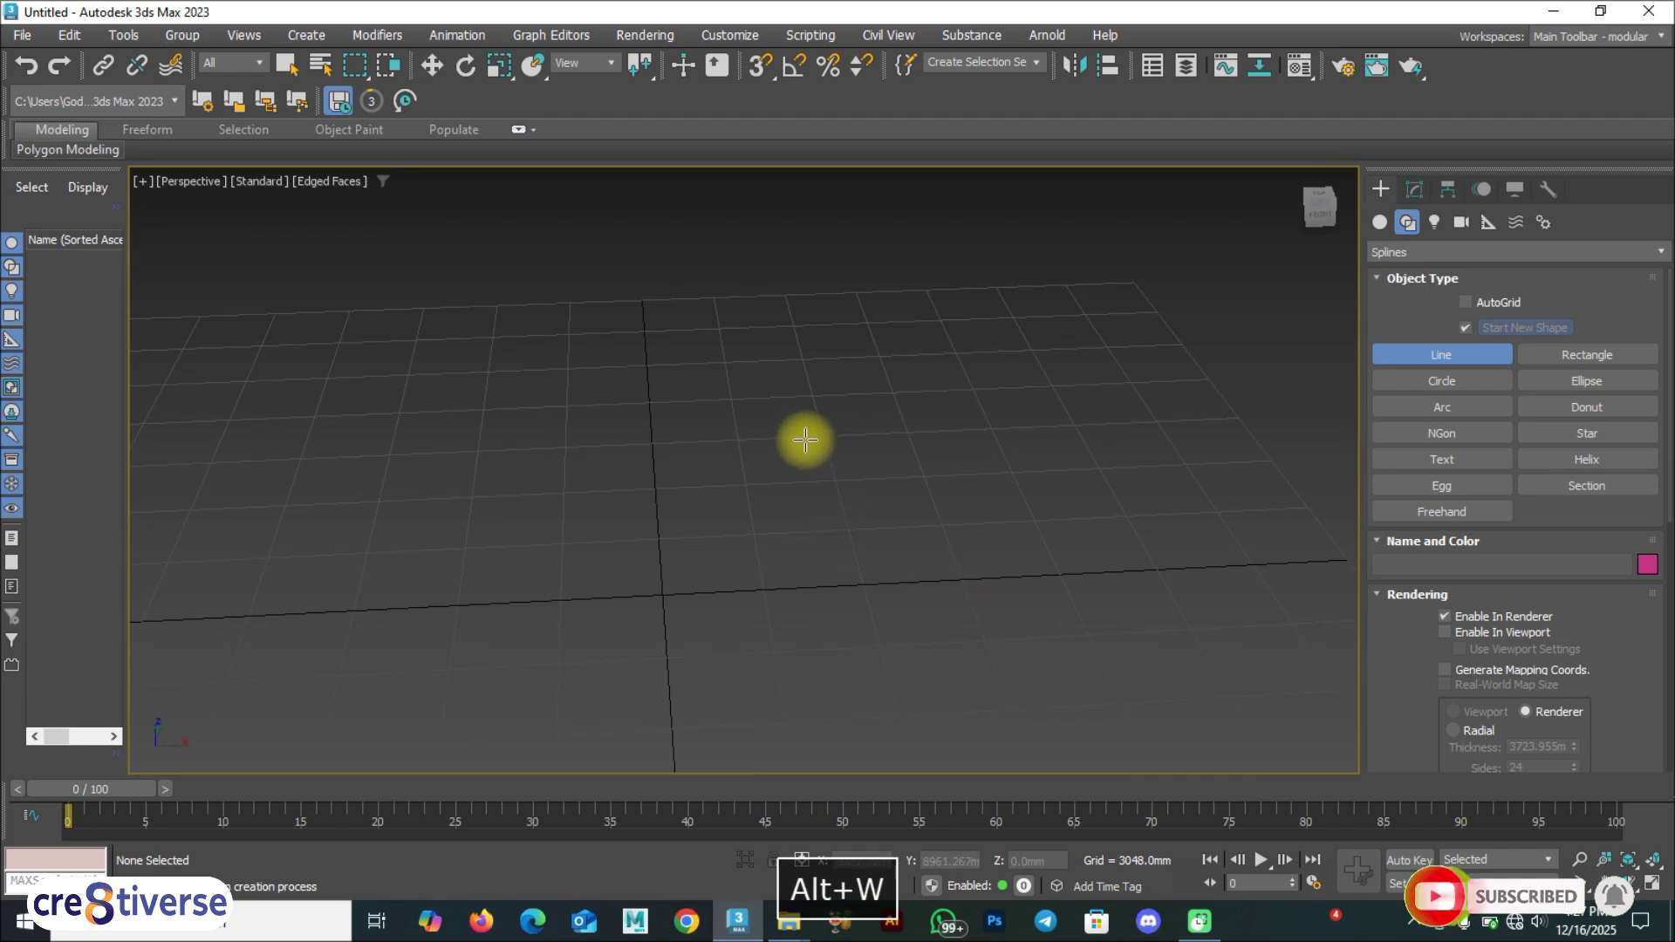
pyautogui.click(712, 349)
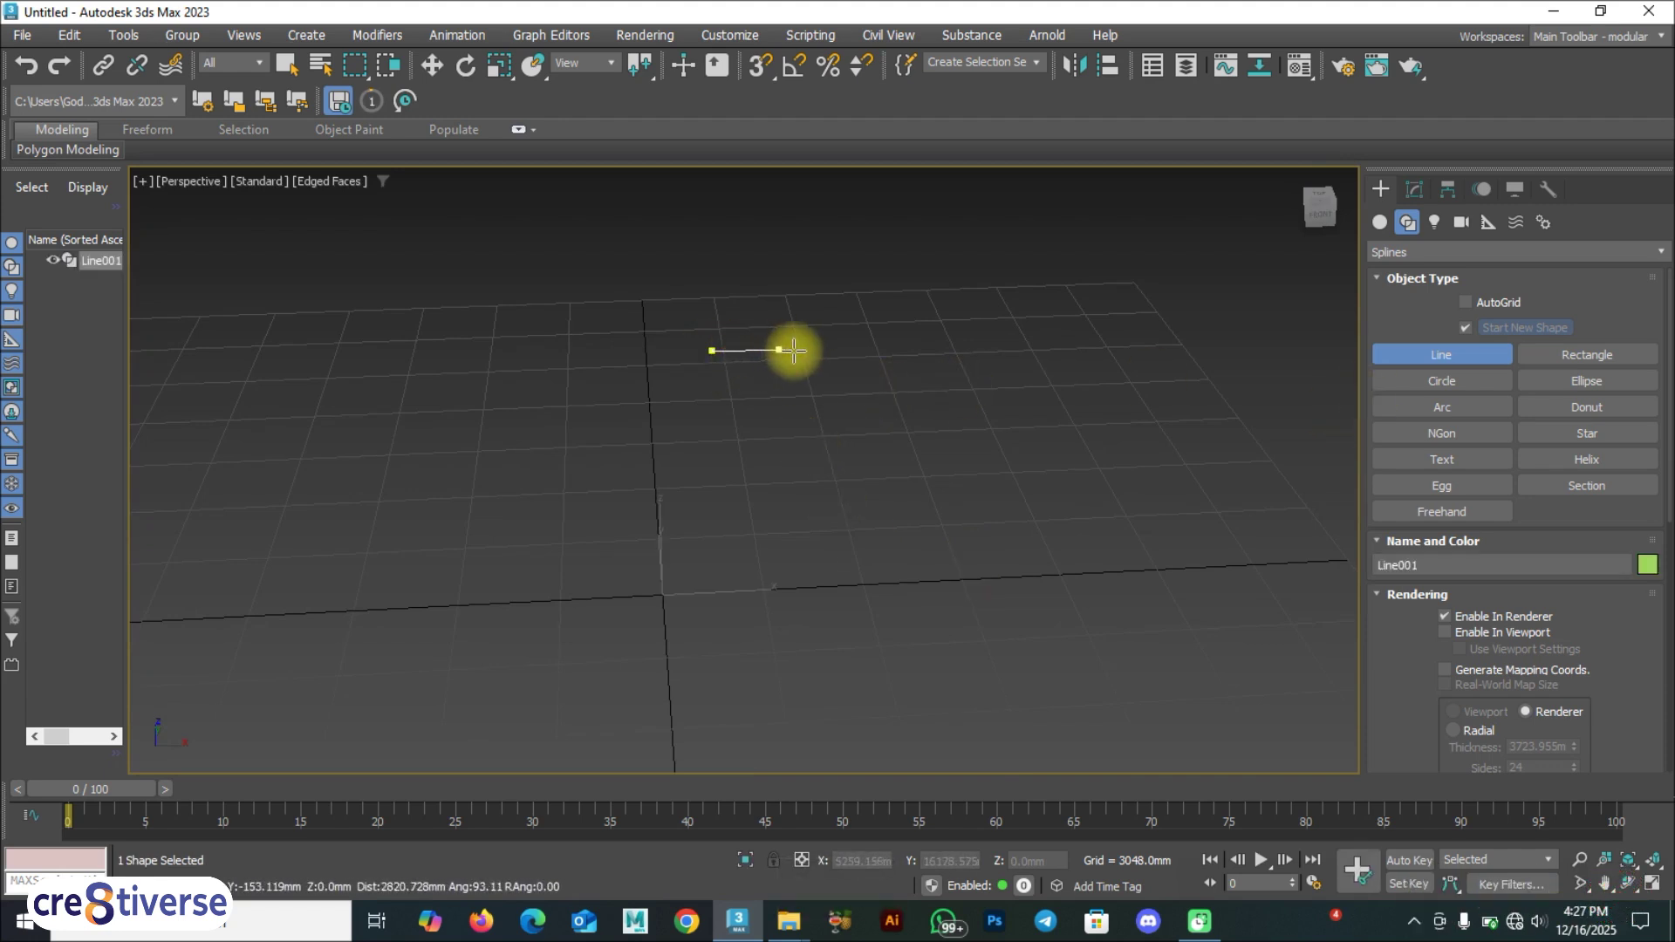
pyautogui.click(1002, 362)
pyautogui.click(1095, 476)
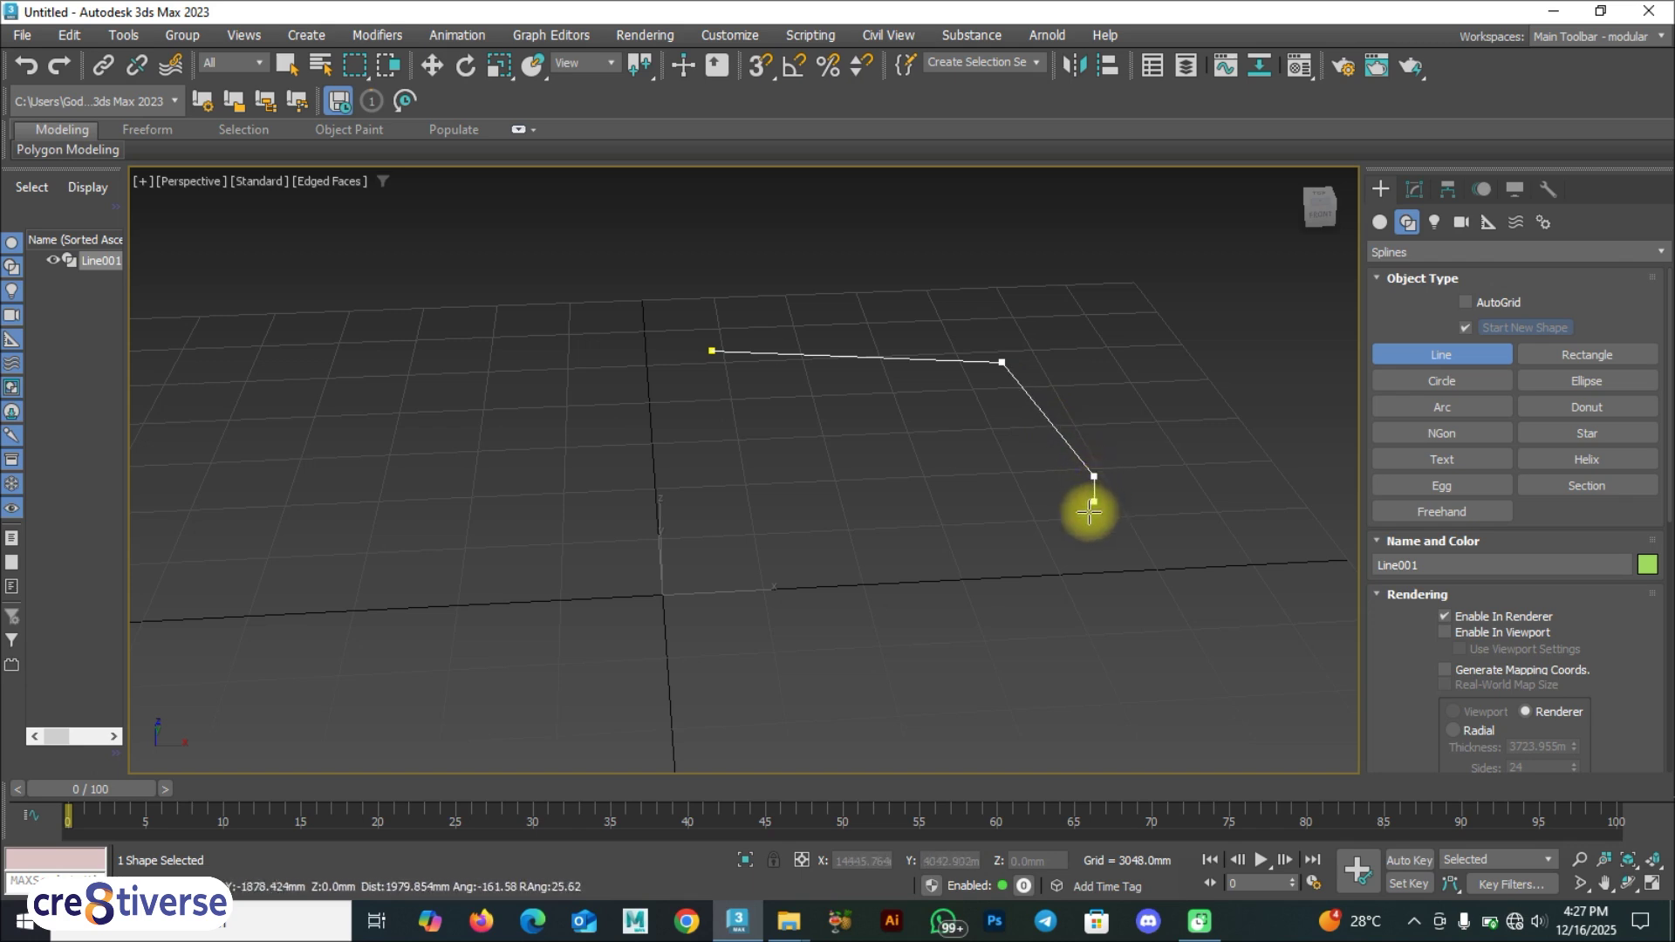
pyautogui.click(1037, 607)
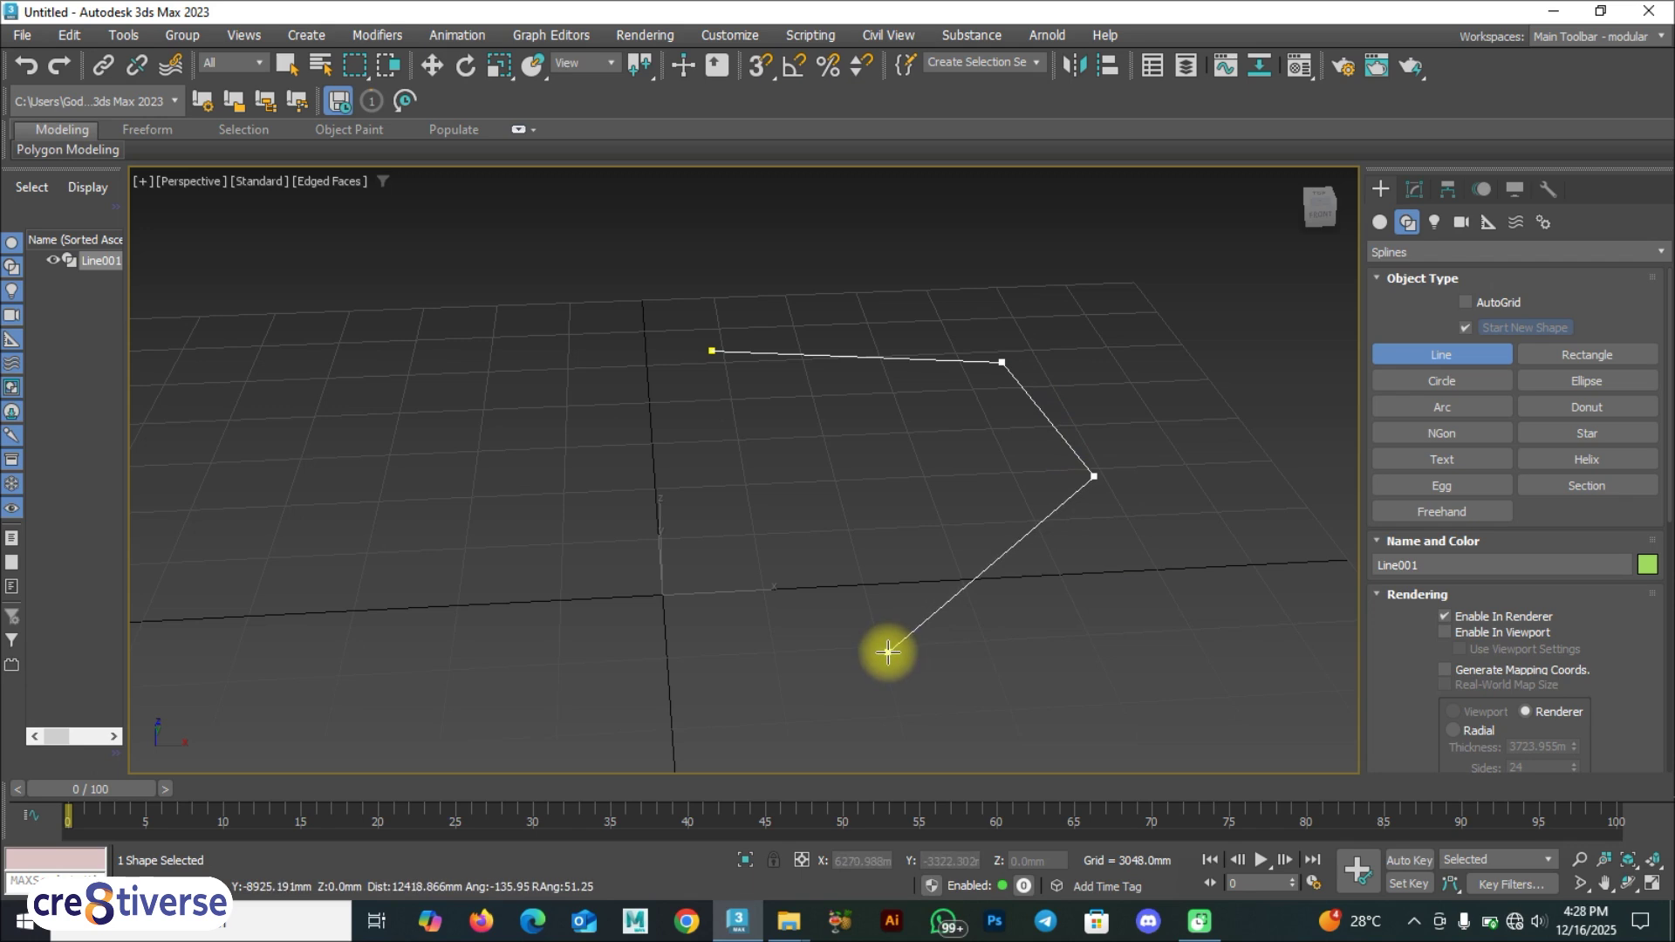
pyautogui.moveTo(883, 652); pyautogui.dragTo(843, 608)
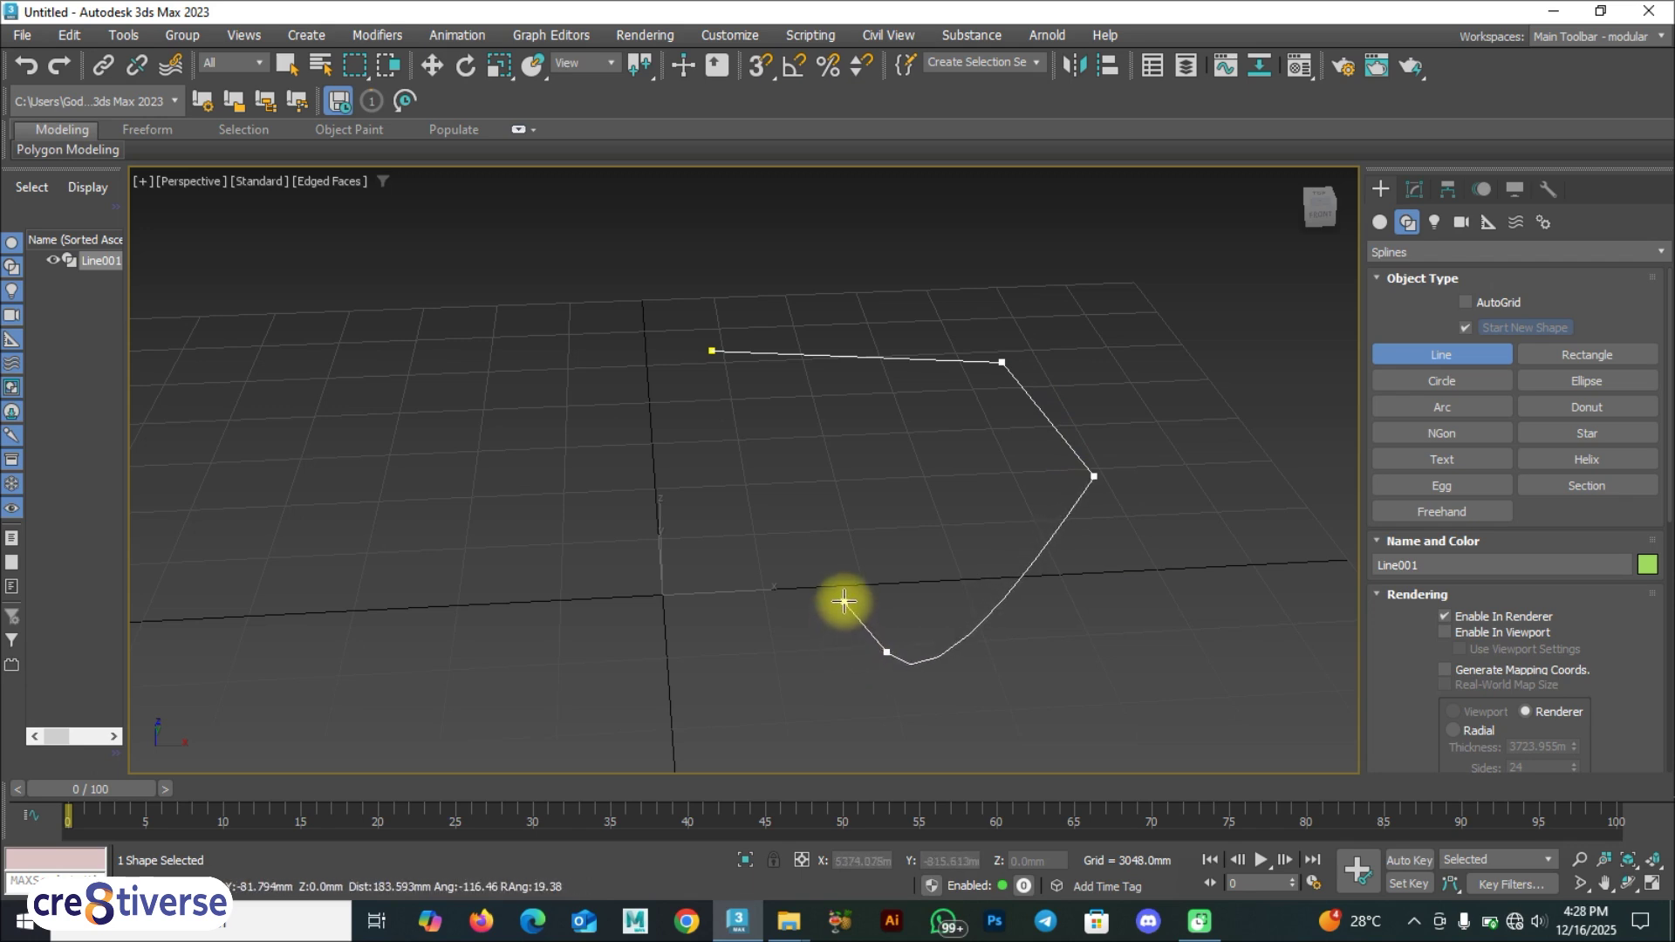
# Continue the line with four more points, mixing plain and curved ones, and close the spline at its first point.
pyautogui.click(683, 574)
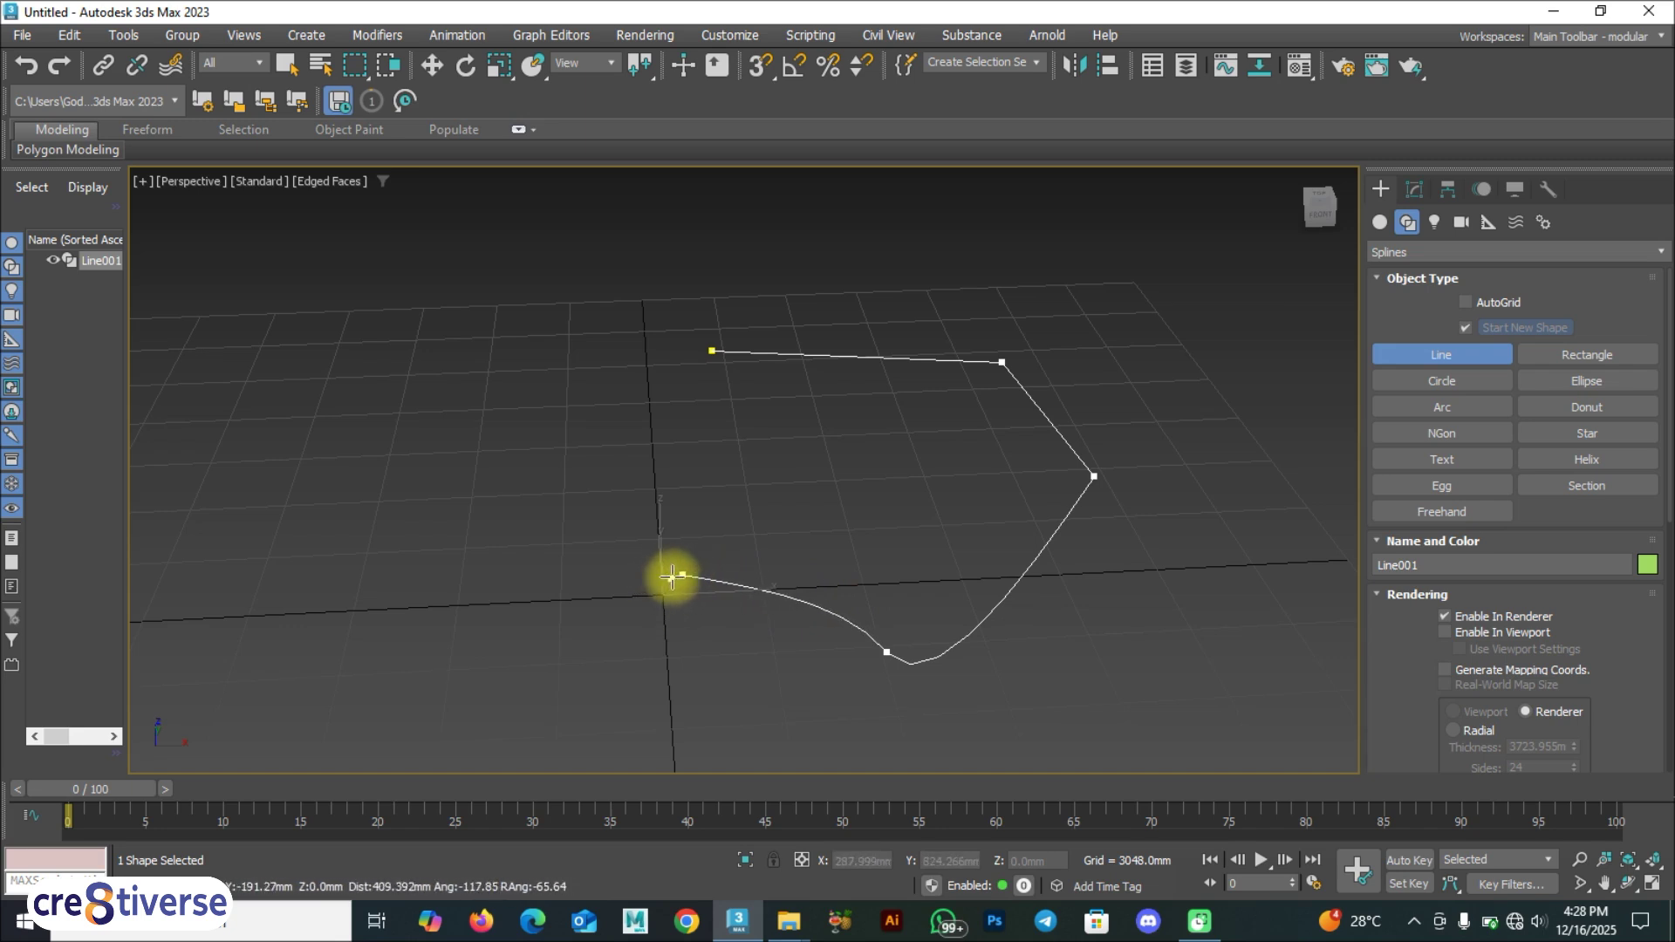
pyautogui.moveTo(491, 470); pyautogui.dragTo(587, 377)
pyautogui.click(636, 457)
pyautogui.moveTo(736, 407); pyautogui.dragTo(725, 384)
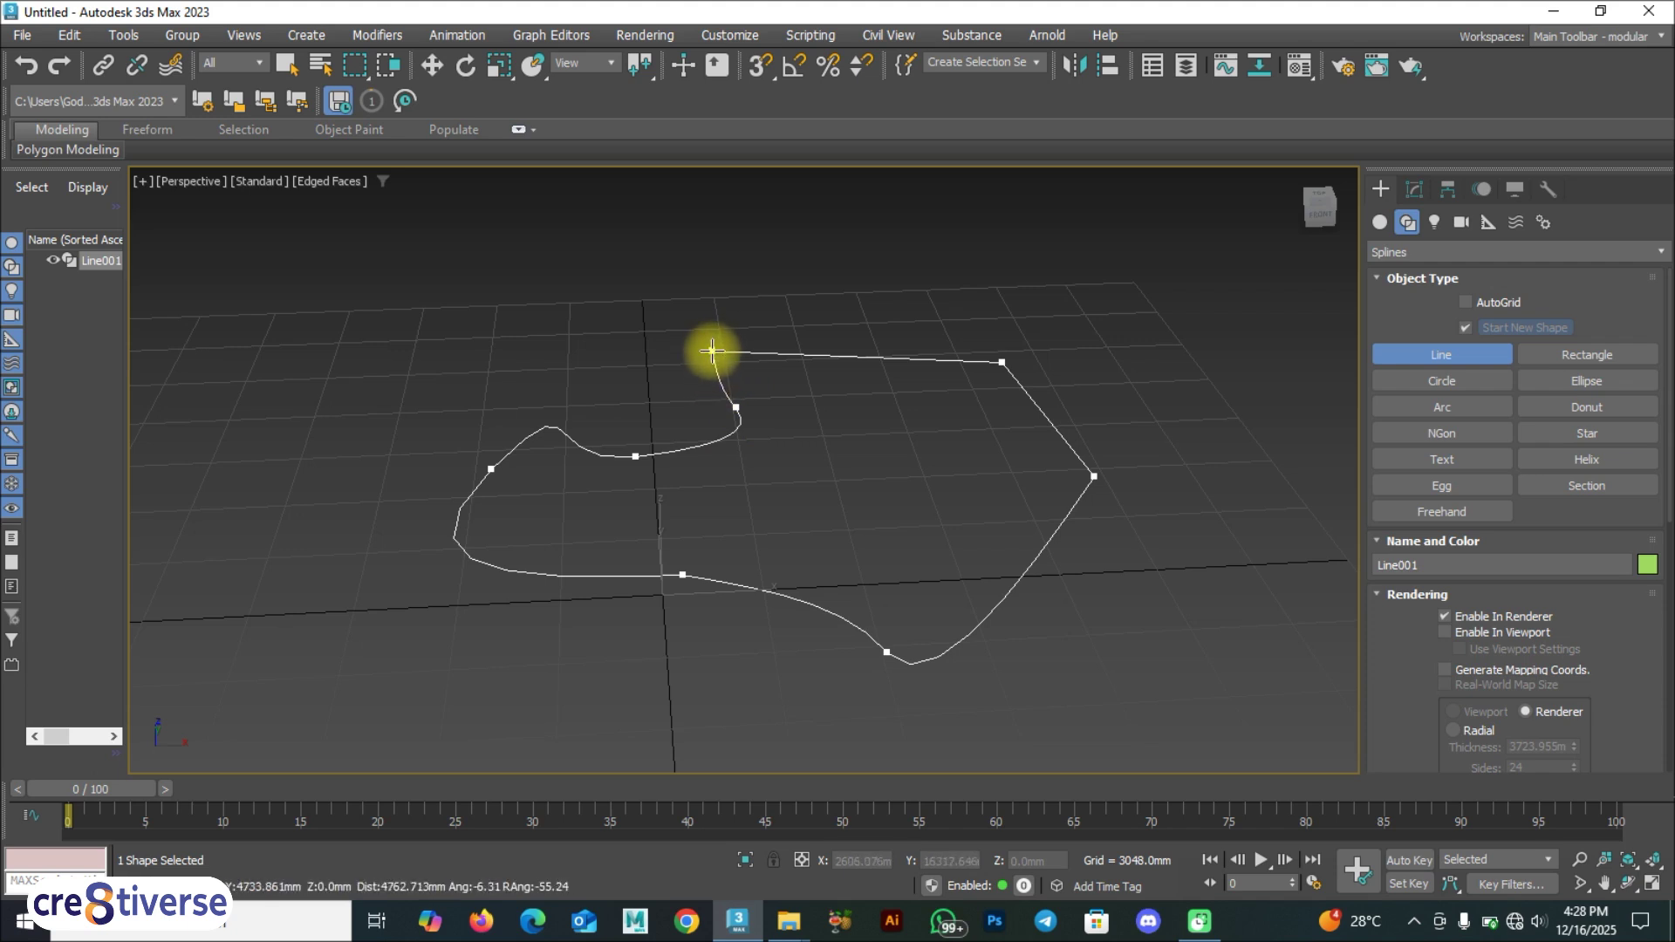
pyautogui.click(712, 351)
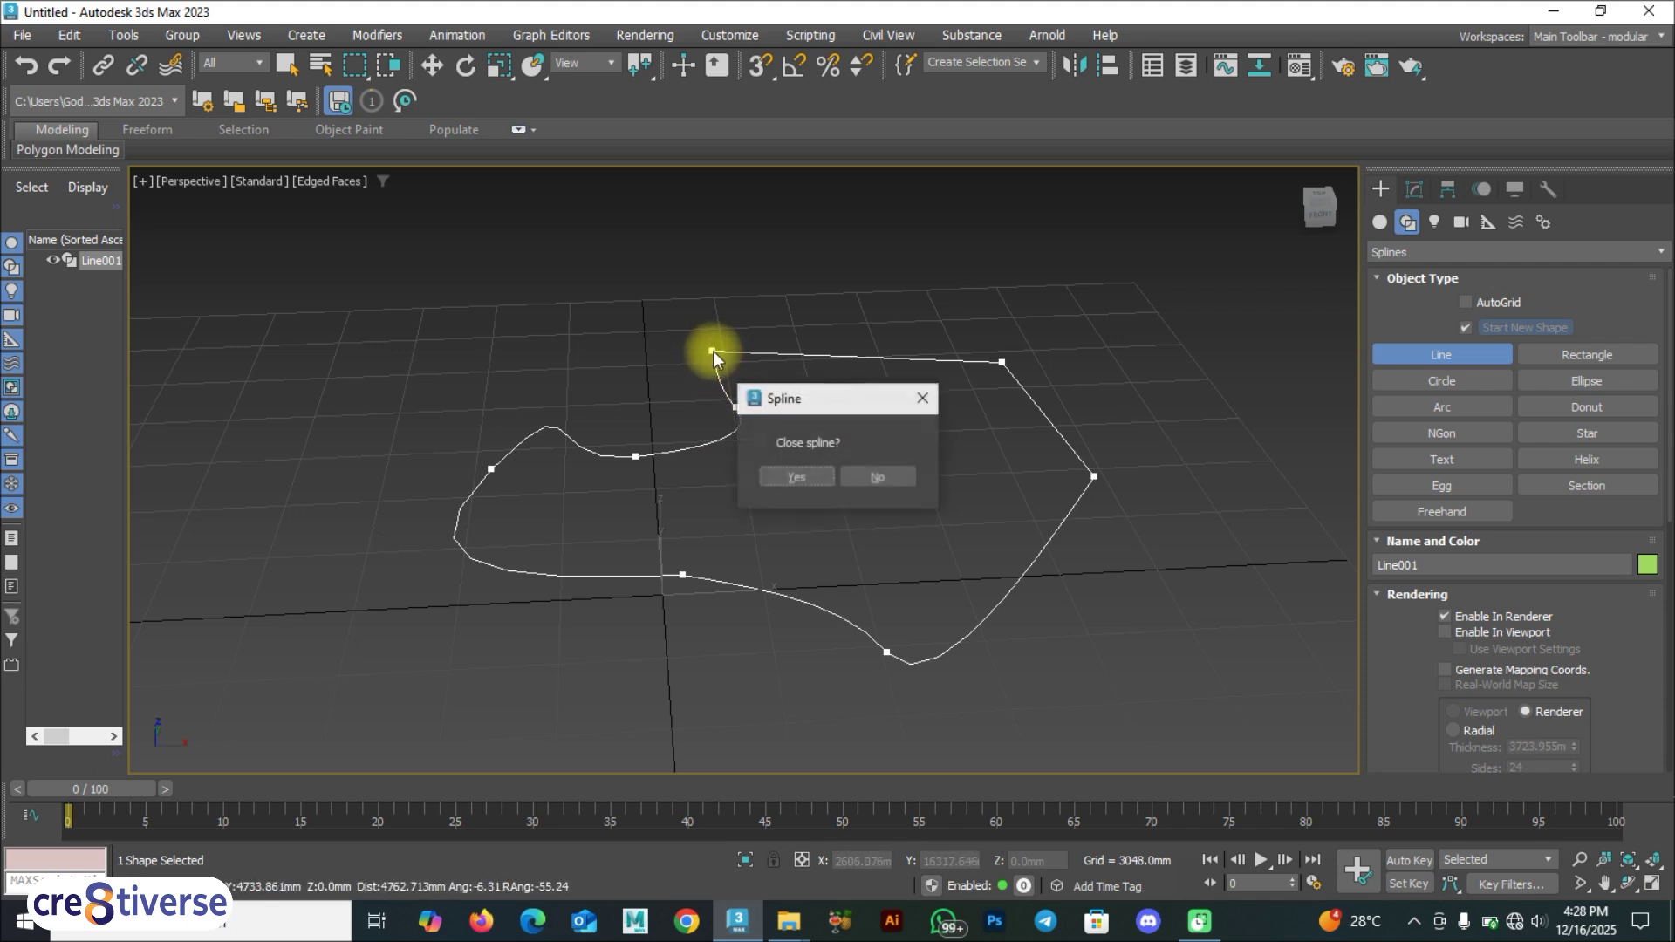
pyautogui.click(768, 471)
pyautogui.keyDown('alt'); pyautogui.moveTo(768, 471); pyautogui.dragTo(699, 512, button='middle'); pyautogui.keyUp('alt')
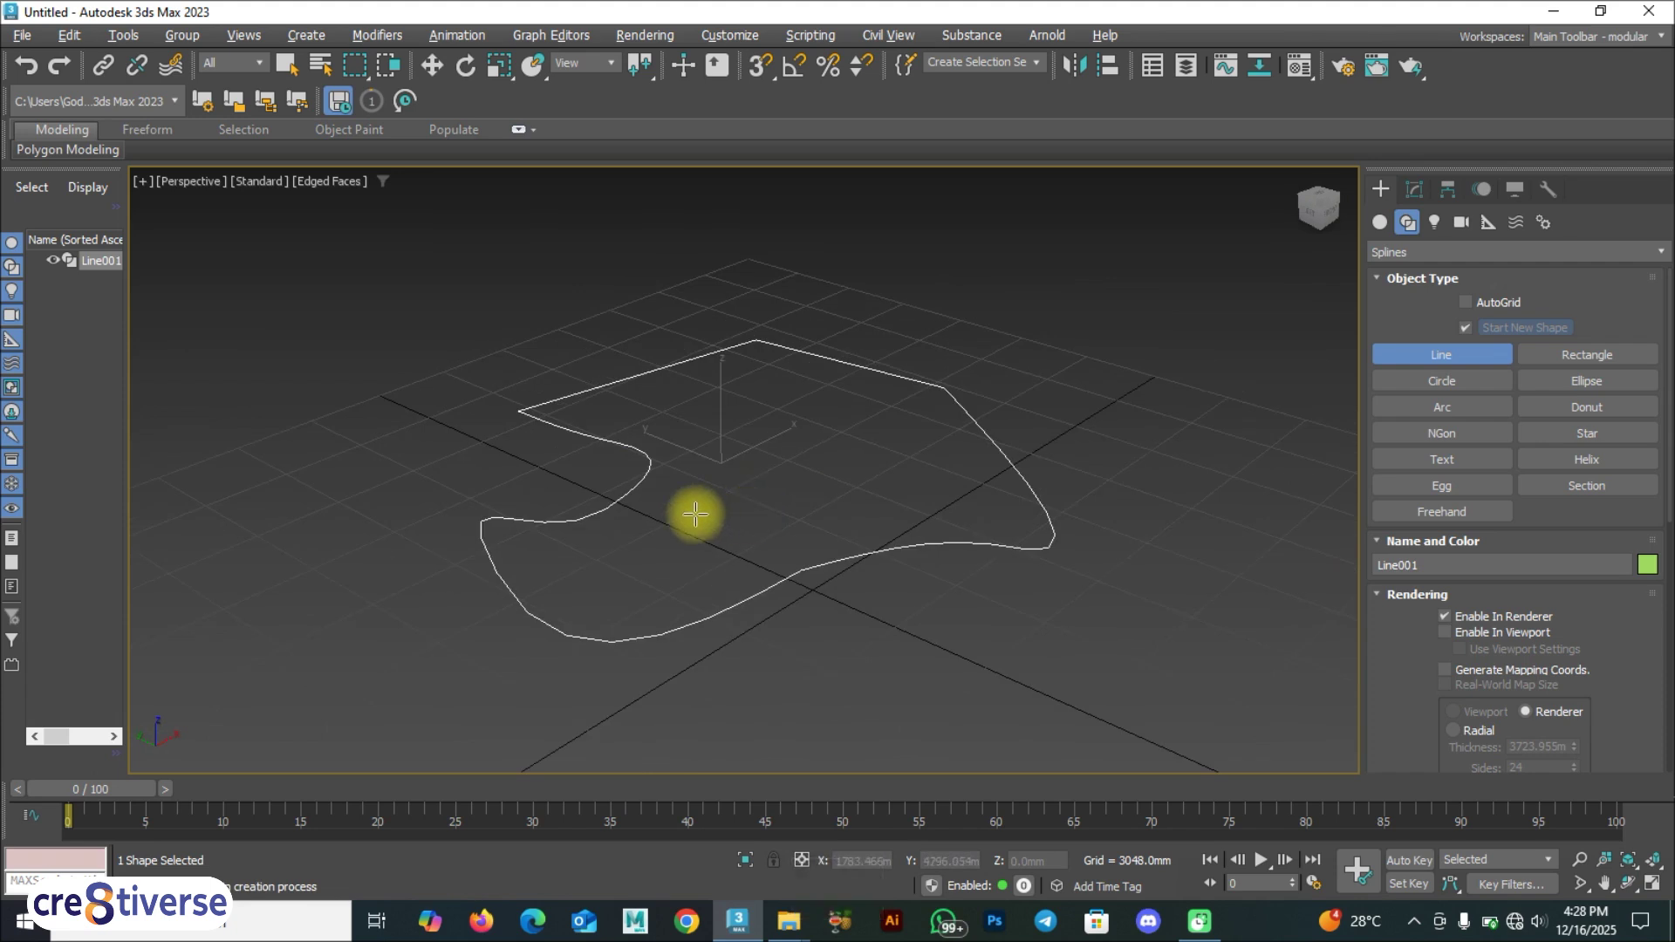
# Undo the stray second line and switch from the Line tool to the Move tool.
pyautogui.click(1014, 564)
pyautogui.press('w')
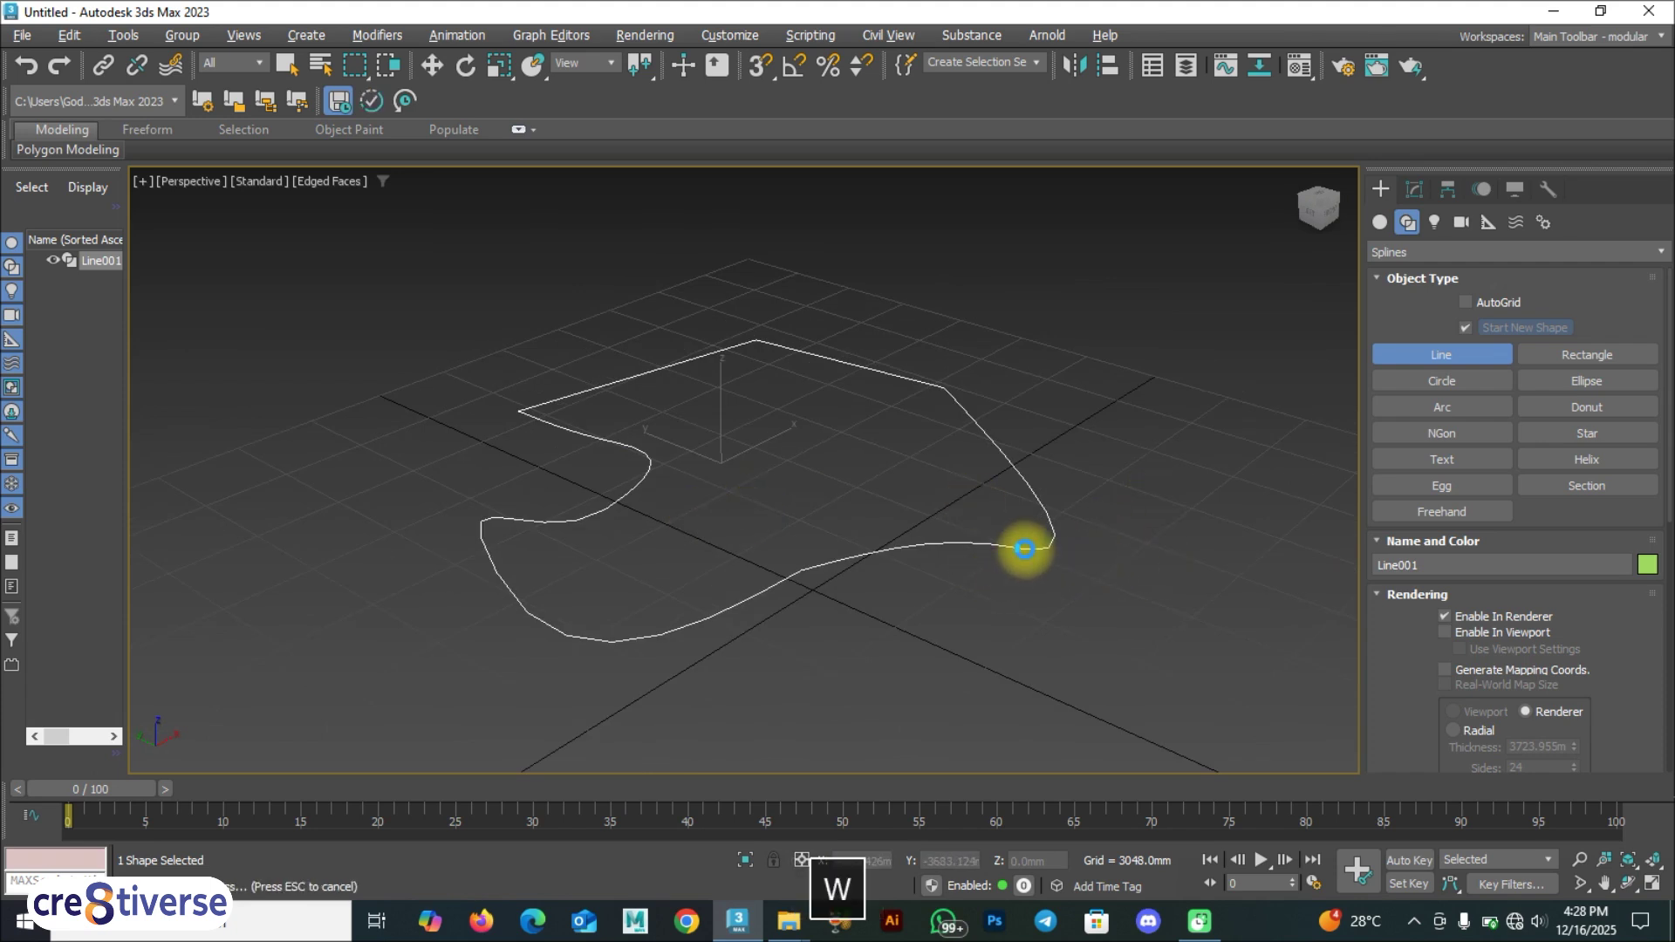
pyautogui.click(1037, 546)
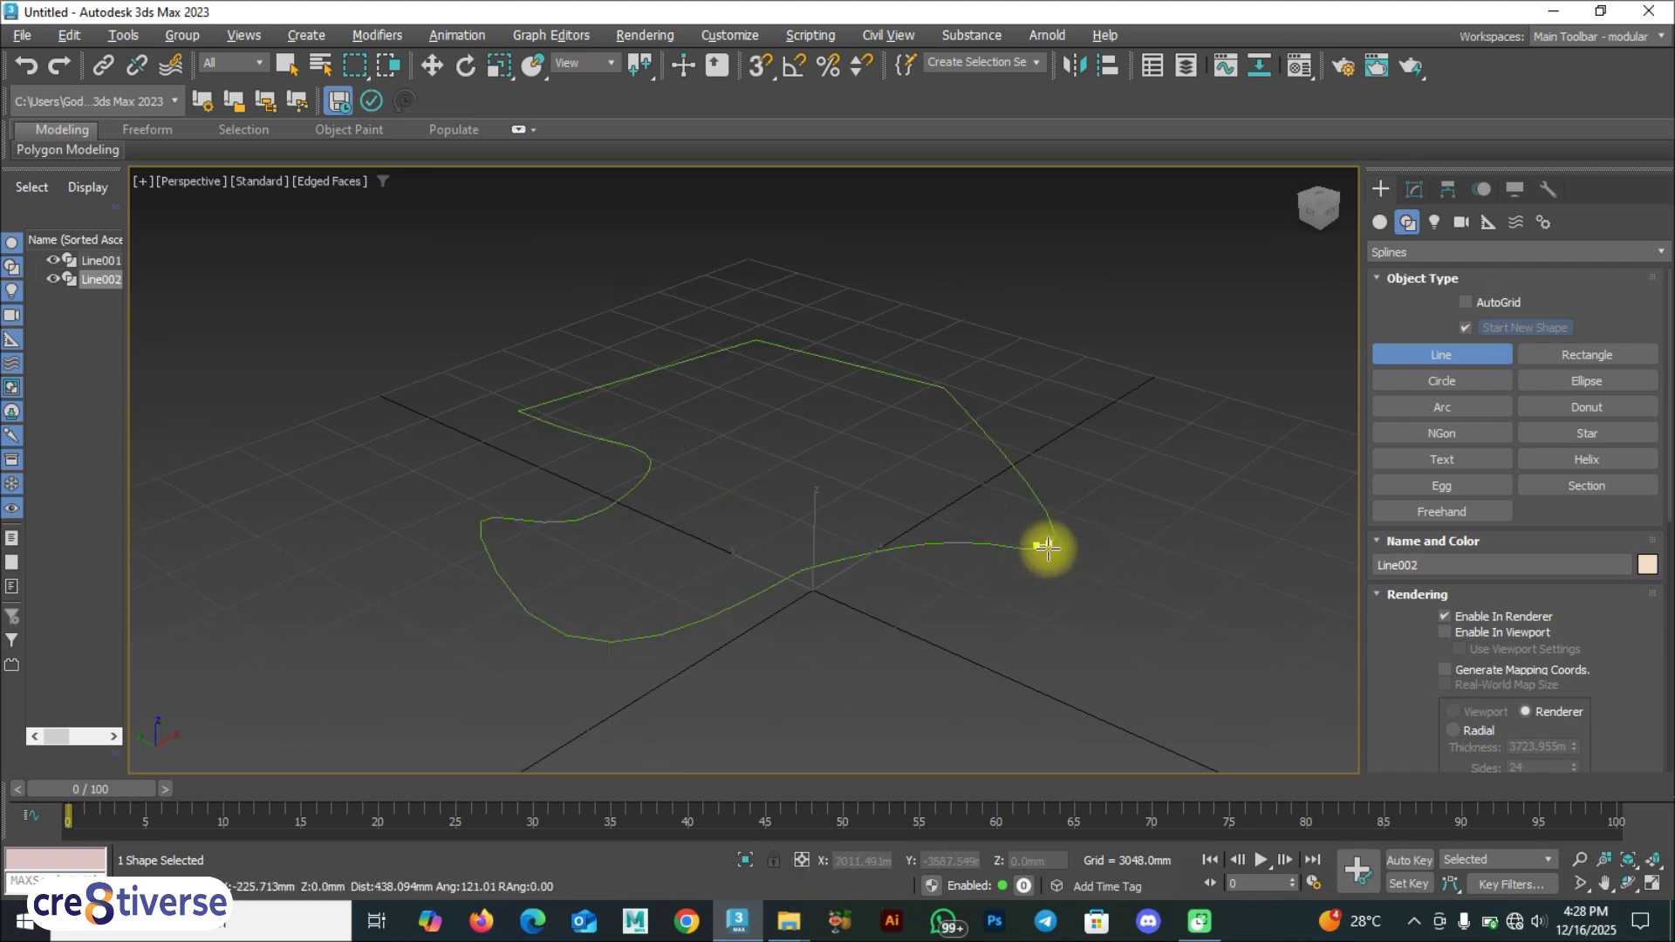
pyautogui.hotkey('ctrl', 'z')
pyautogui.press('w')
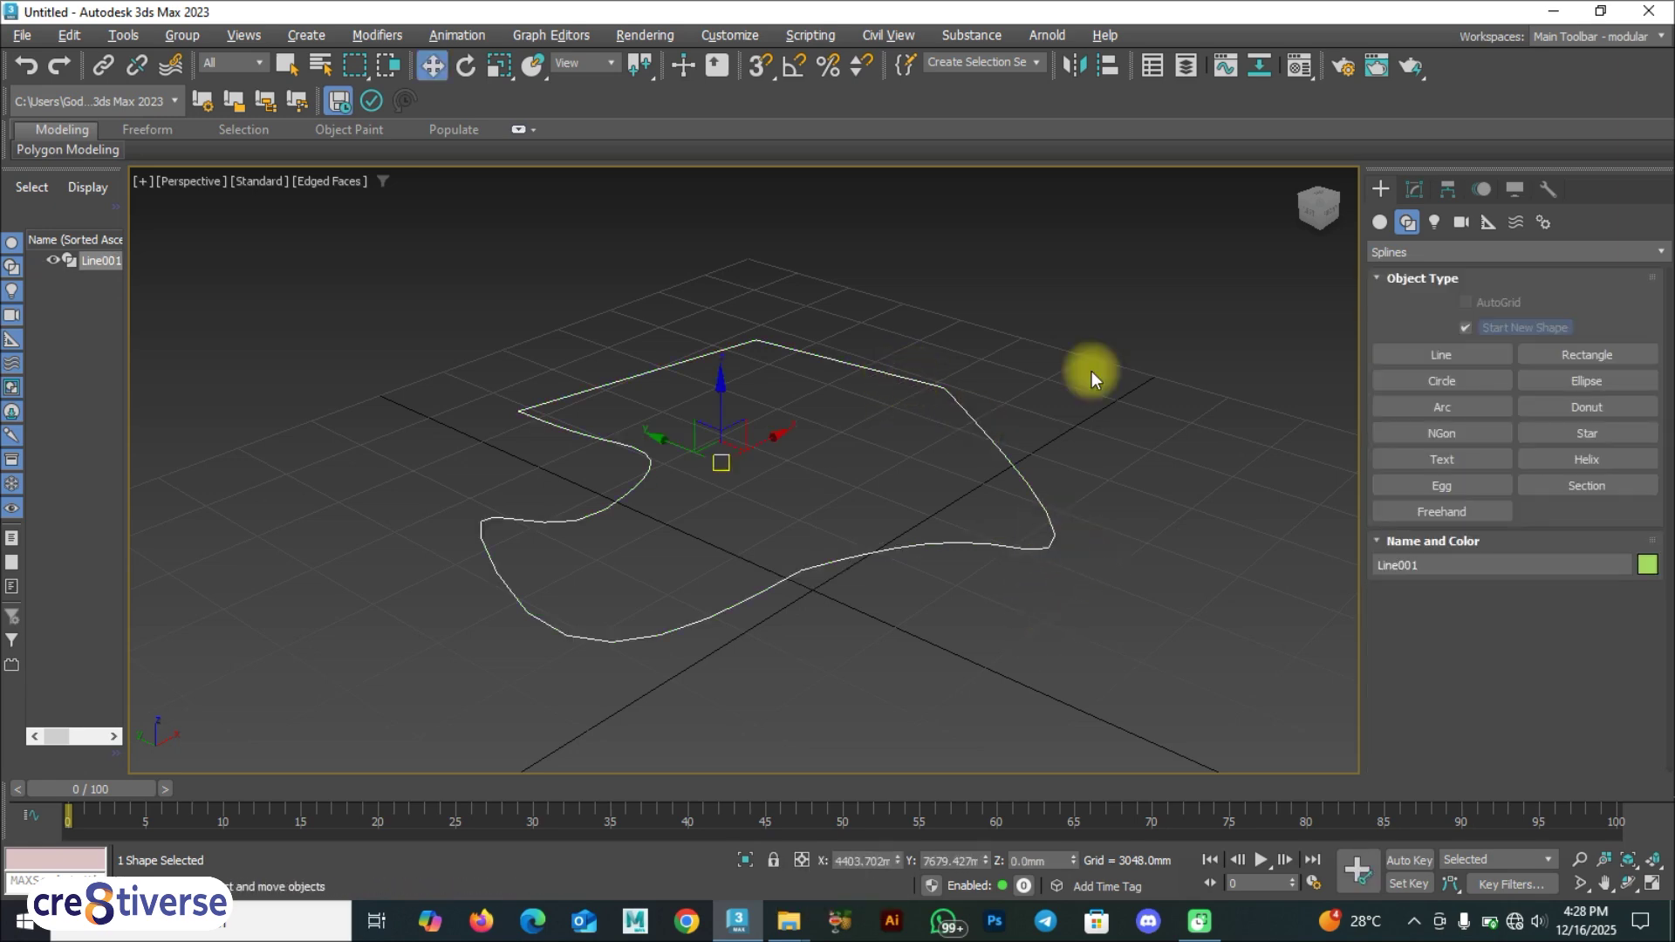
# Open the closed line's modify settings, preview its rectangular thickness in the viewport, and turn the preview off again.
pyautogui.click(1414, 189)
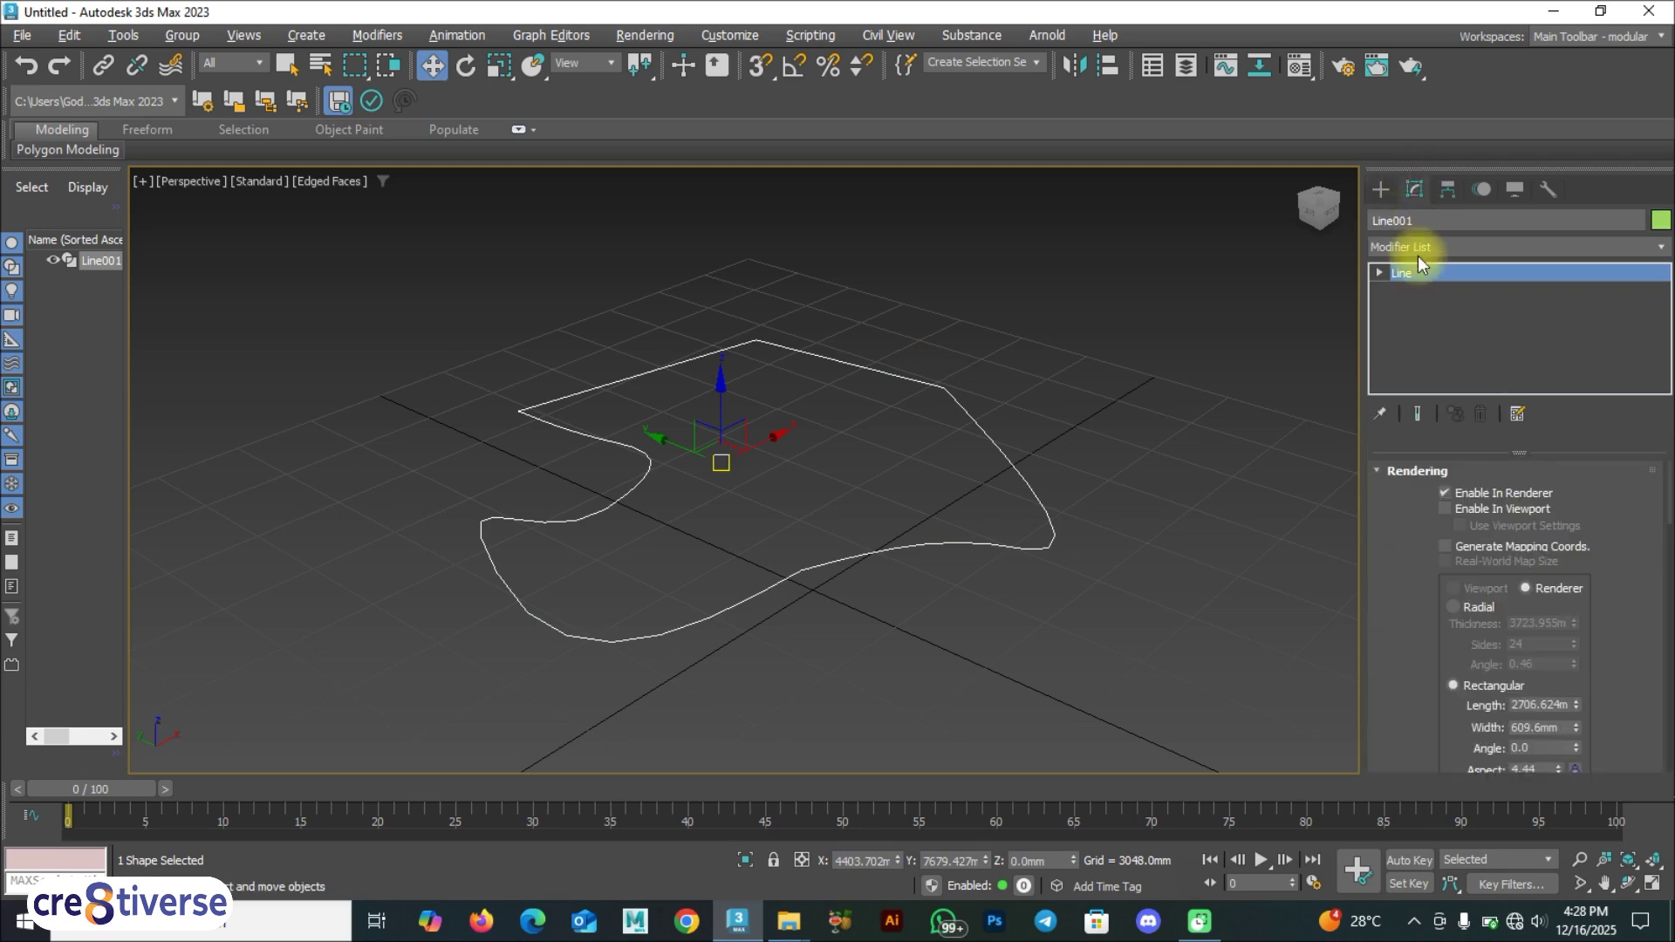
pyautogui.click(1445, 509)
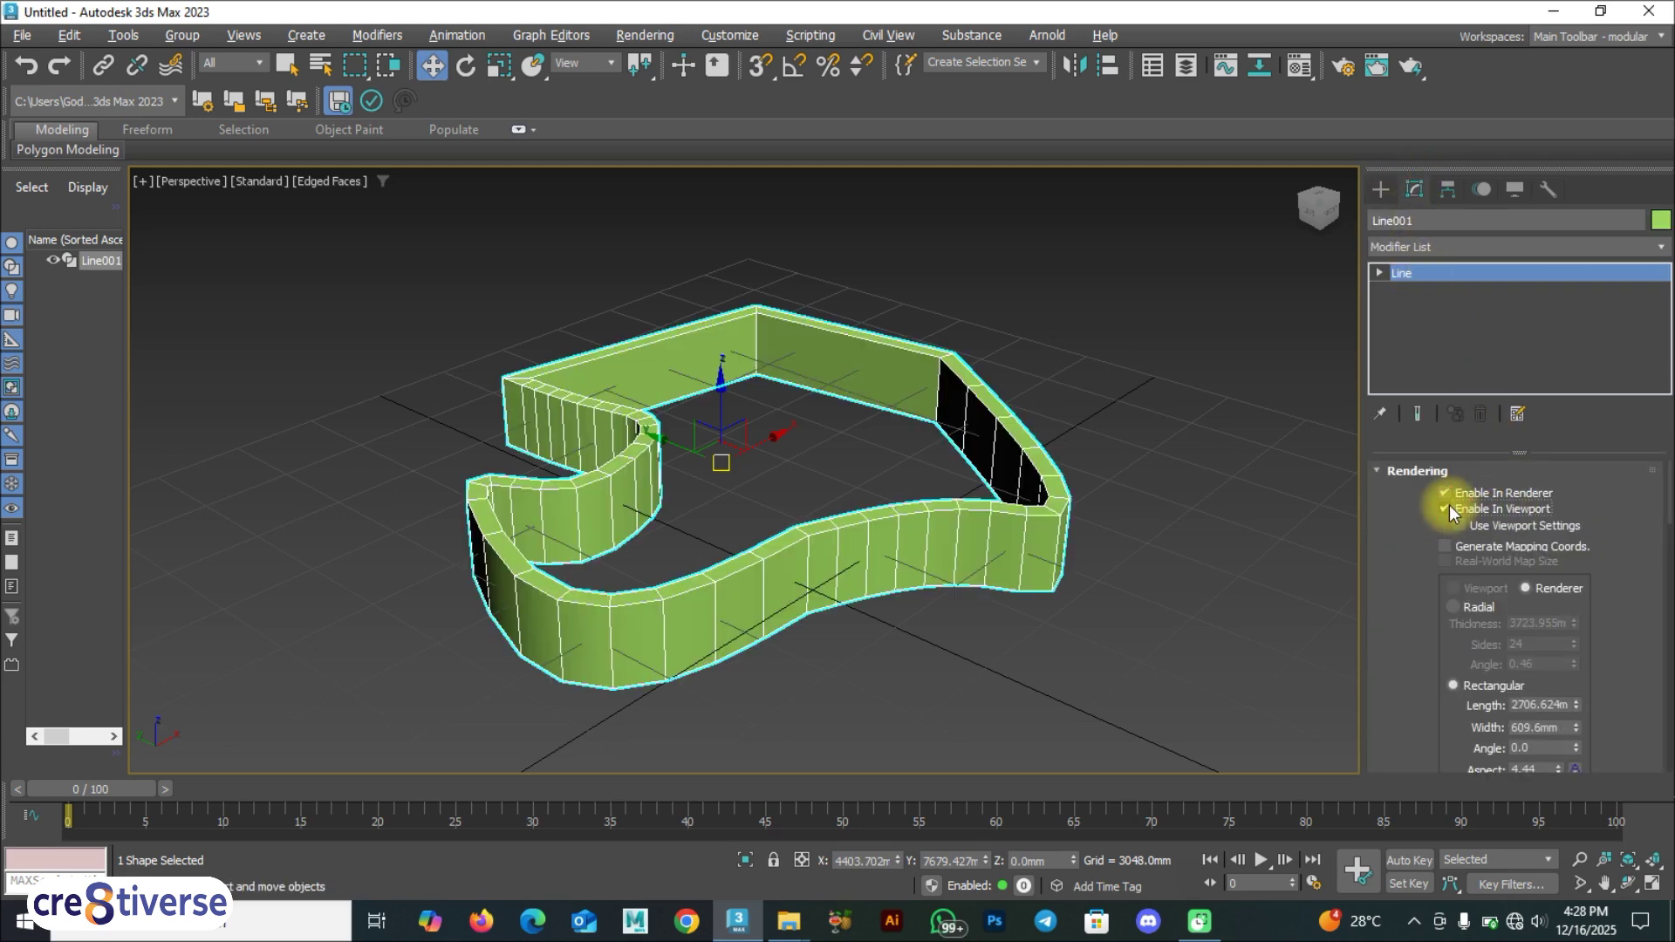
pyautogui.keyDown('alt'); pyautogui.moveTo(786, 553); pyautogui.dragTo(899, 567, button='middle'); pyautogui.keyUp('alt')
pyautogui.click(1445, 509)
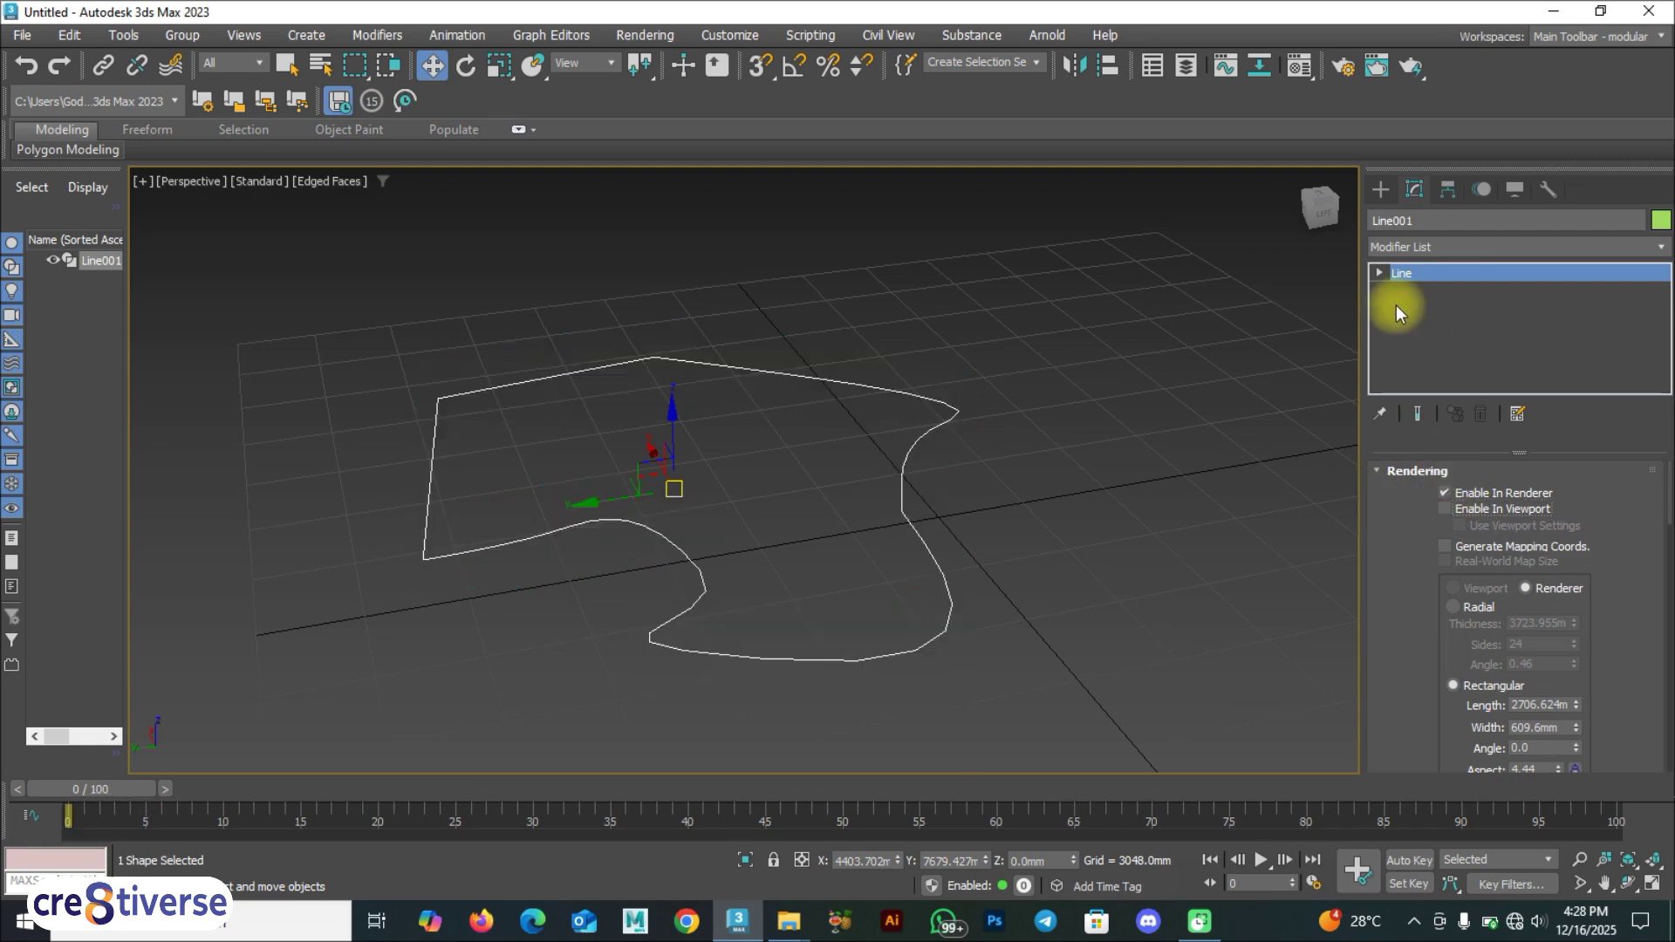
# At Vertex level, move the line's curved far vertex outward to about X 5253, Y -4245 mm.
pyautogui.click(1427, 295)
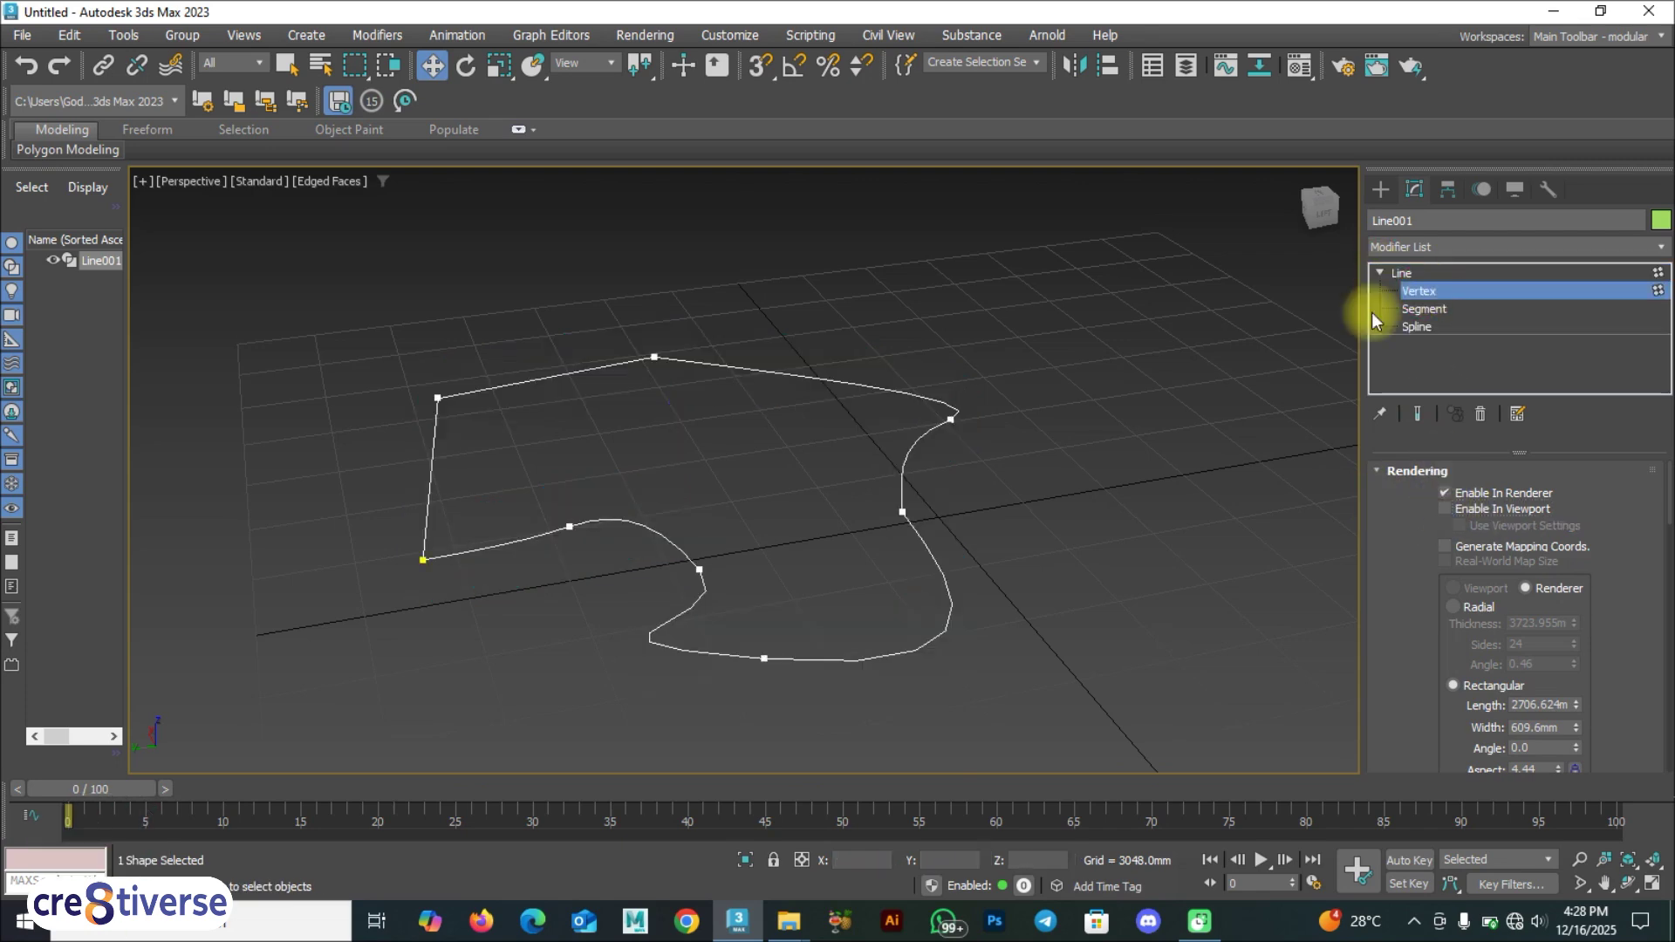
pyautogui.click(952, 423)
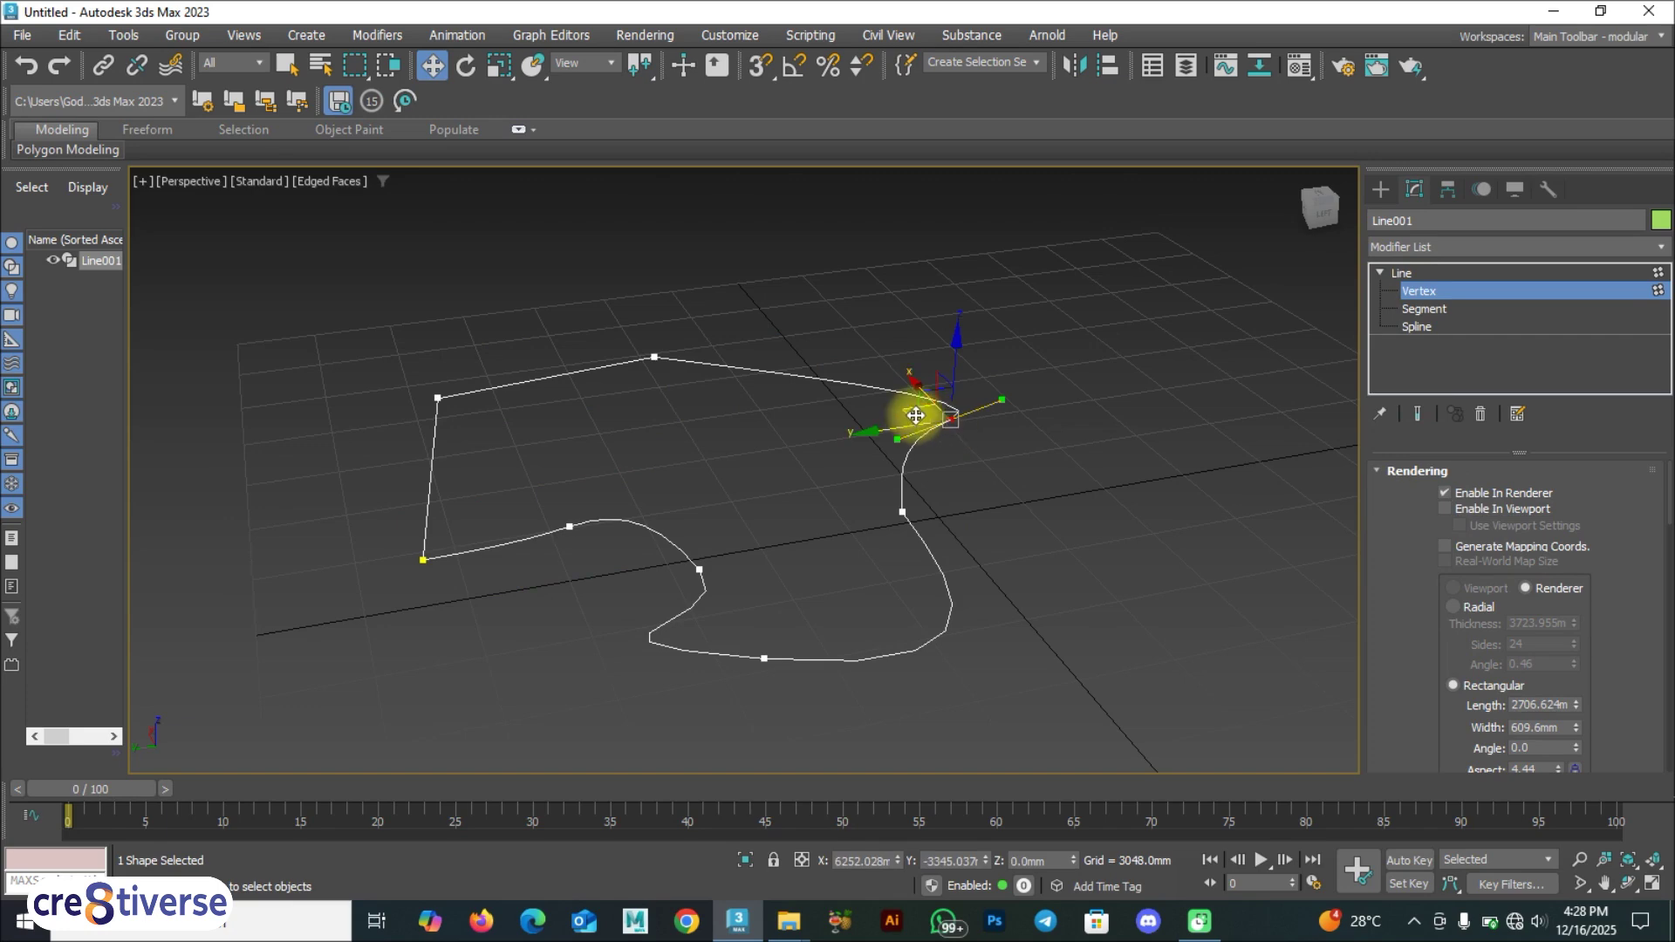
pyautogui.moveTo(915, 419); pyautogui.dragTo(939, 471)
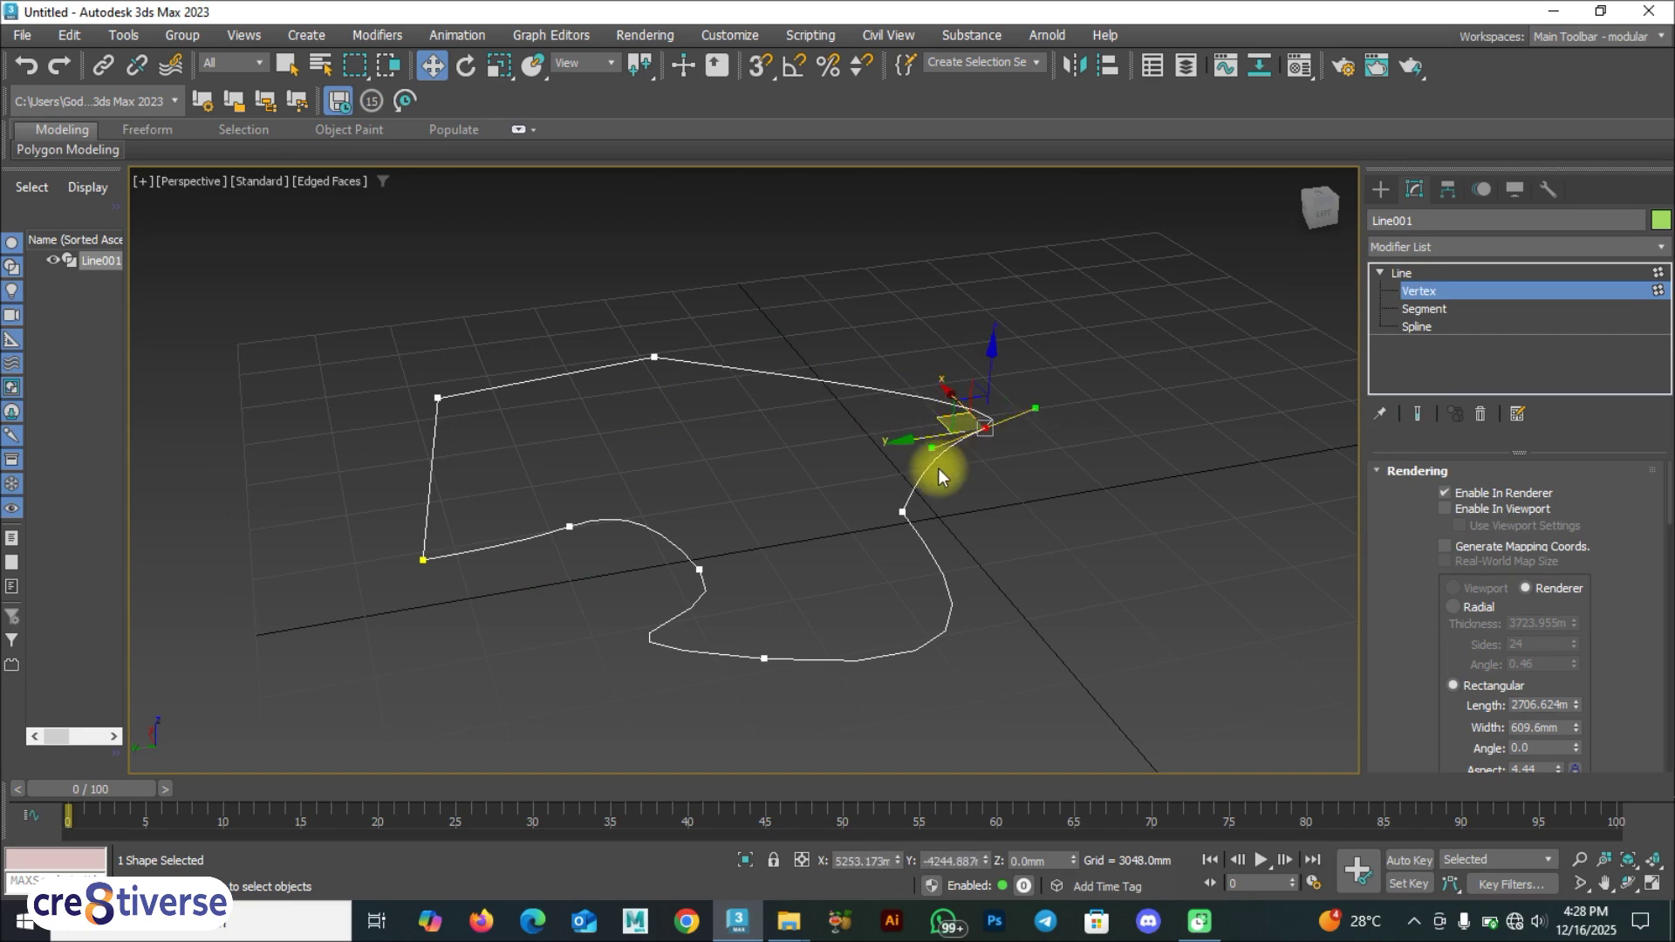
# Move the neighbouring vertex at the outline's inward bend outward in the XY plane and select the next curved vertex.
pyautogui.keyDown('alt'); pyautogui.moveTo(903, 512); pyautogui.dragTo(939, 536, button='middle'); pyautogui.keyUp('alt')
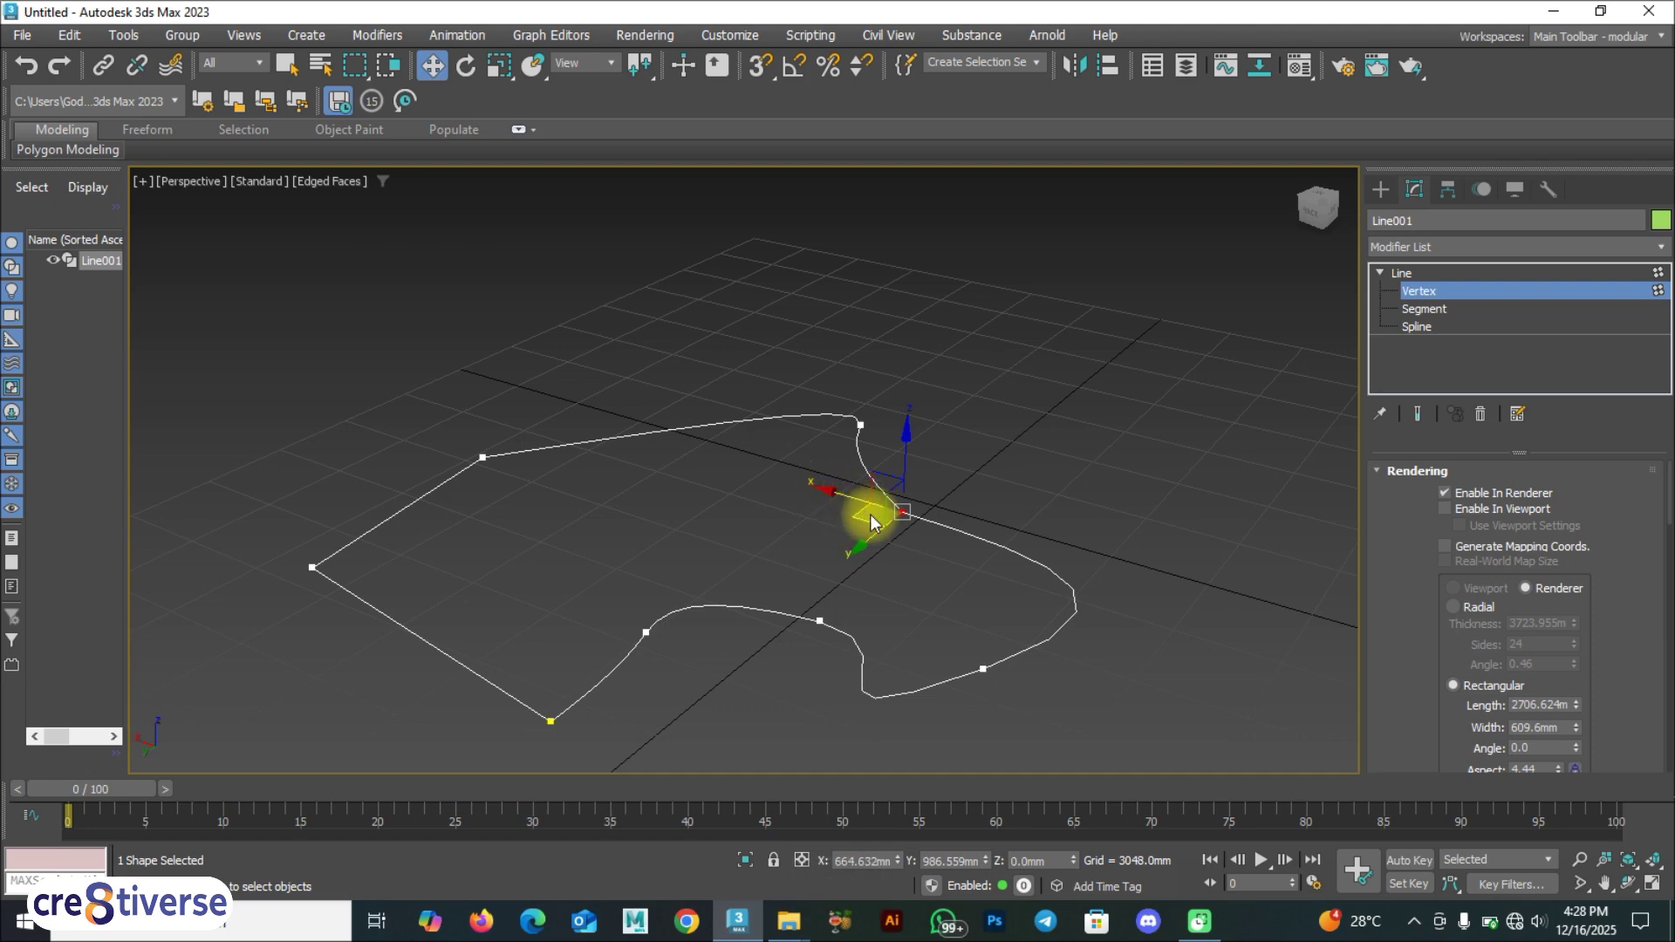
pyautogui.moveTo(869, 515); pyautogui.dragTo(961, 508)
pyautogui.click(981, 670)
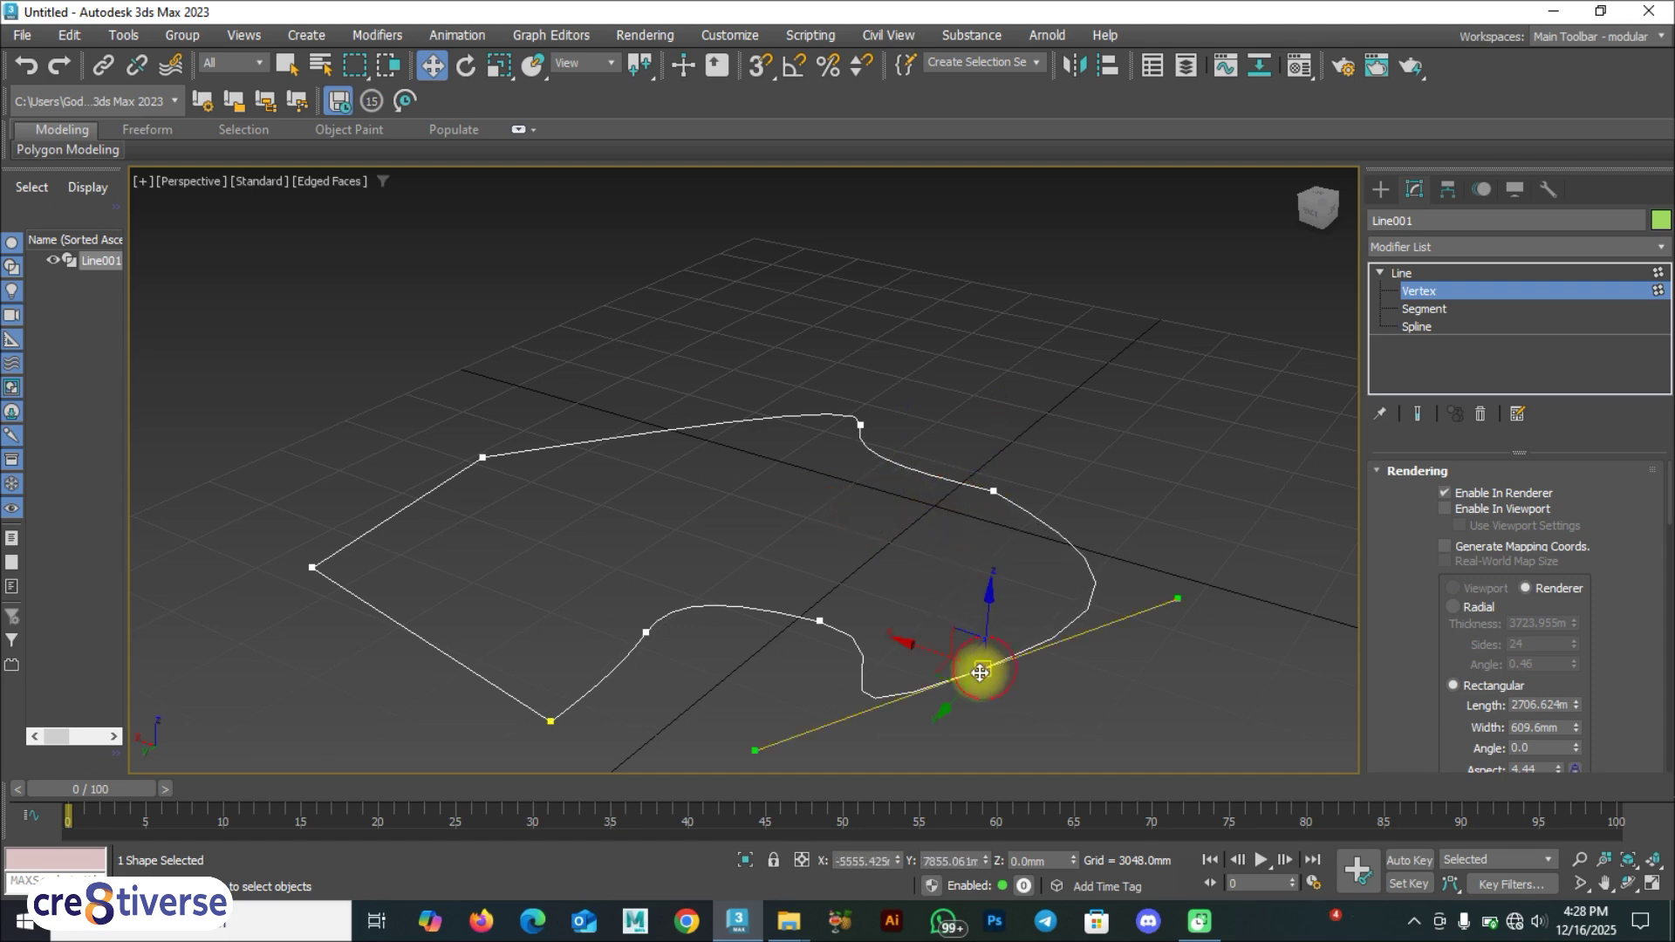
# Move the selected curved vertex in the XY plane and shorten its Bezier handles to turn the rounded bend into a sharp corner.
pyautogui.moveTo(947, 669); pyautogui.dragTo(1024, 673)
pyautogui.keyDown('alt'); pyautogui.moveTo(1024, 673); pyautogui.dragTo(1021, 442, button='middle'); pyautogui.keyUp('alt')
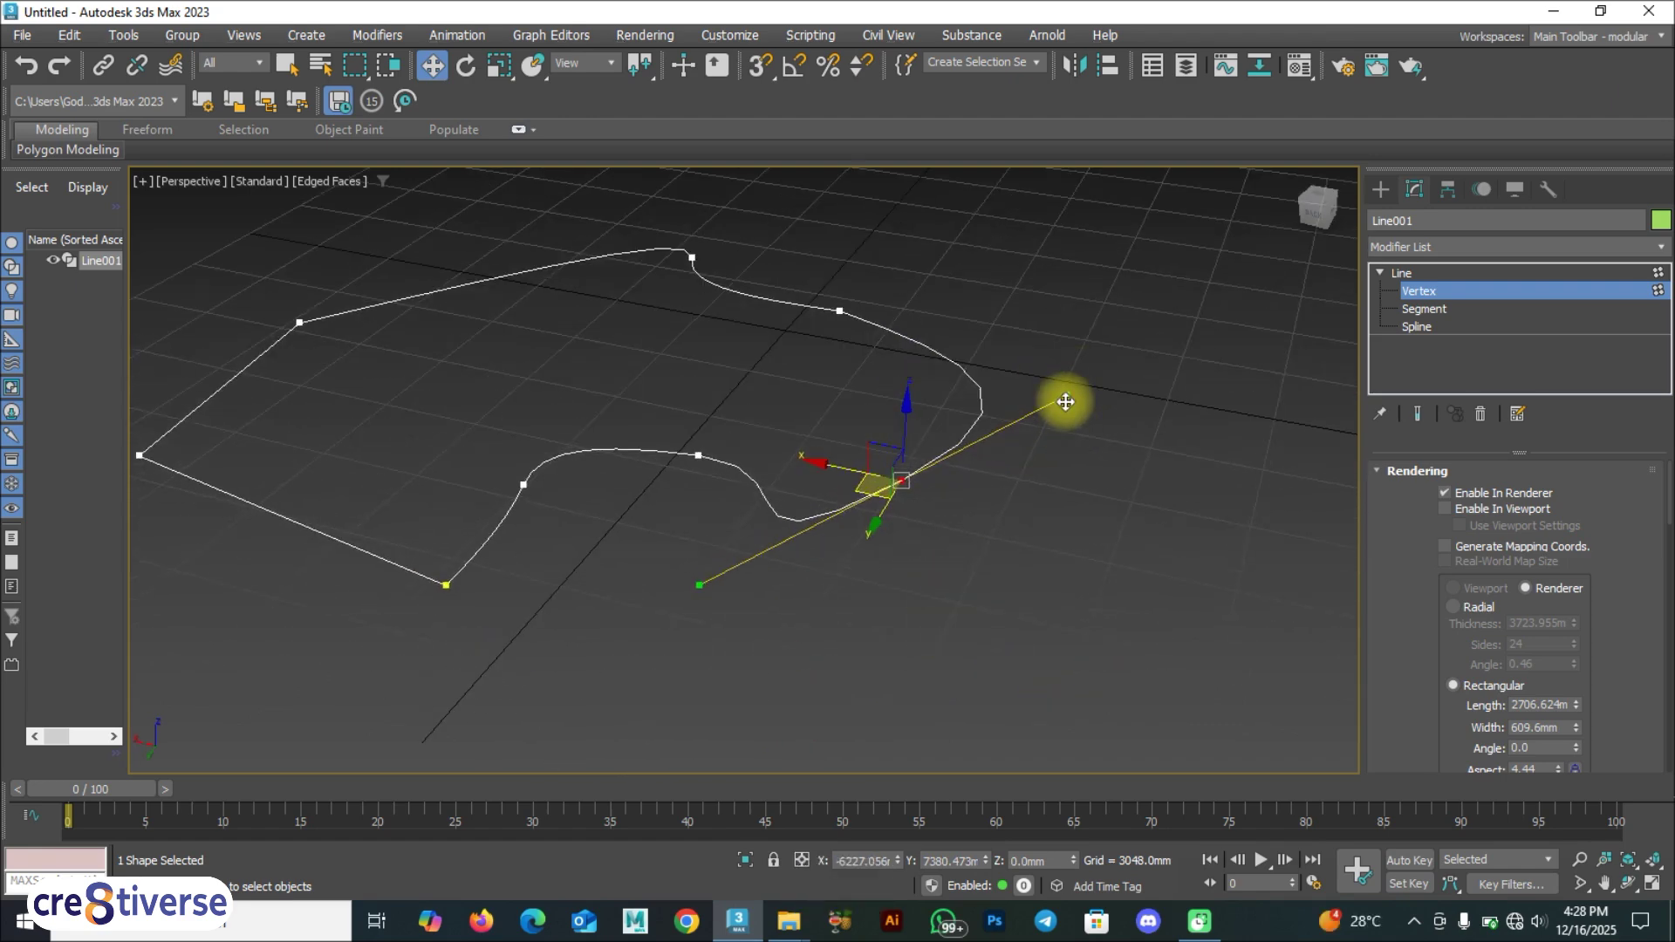
pyautogui.moveTo(699, 585); pyautogui.dragTo(858, 503)
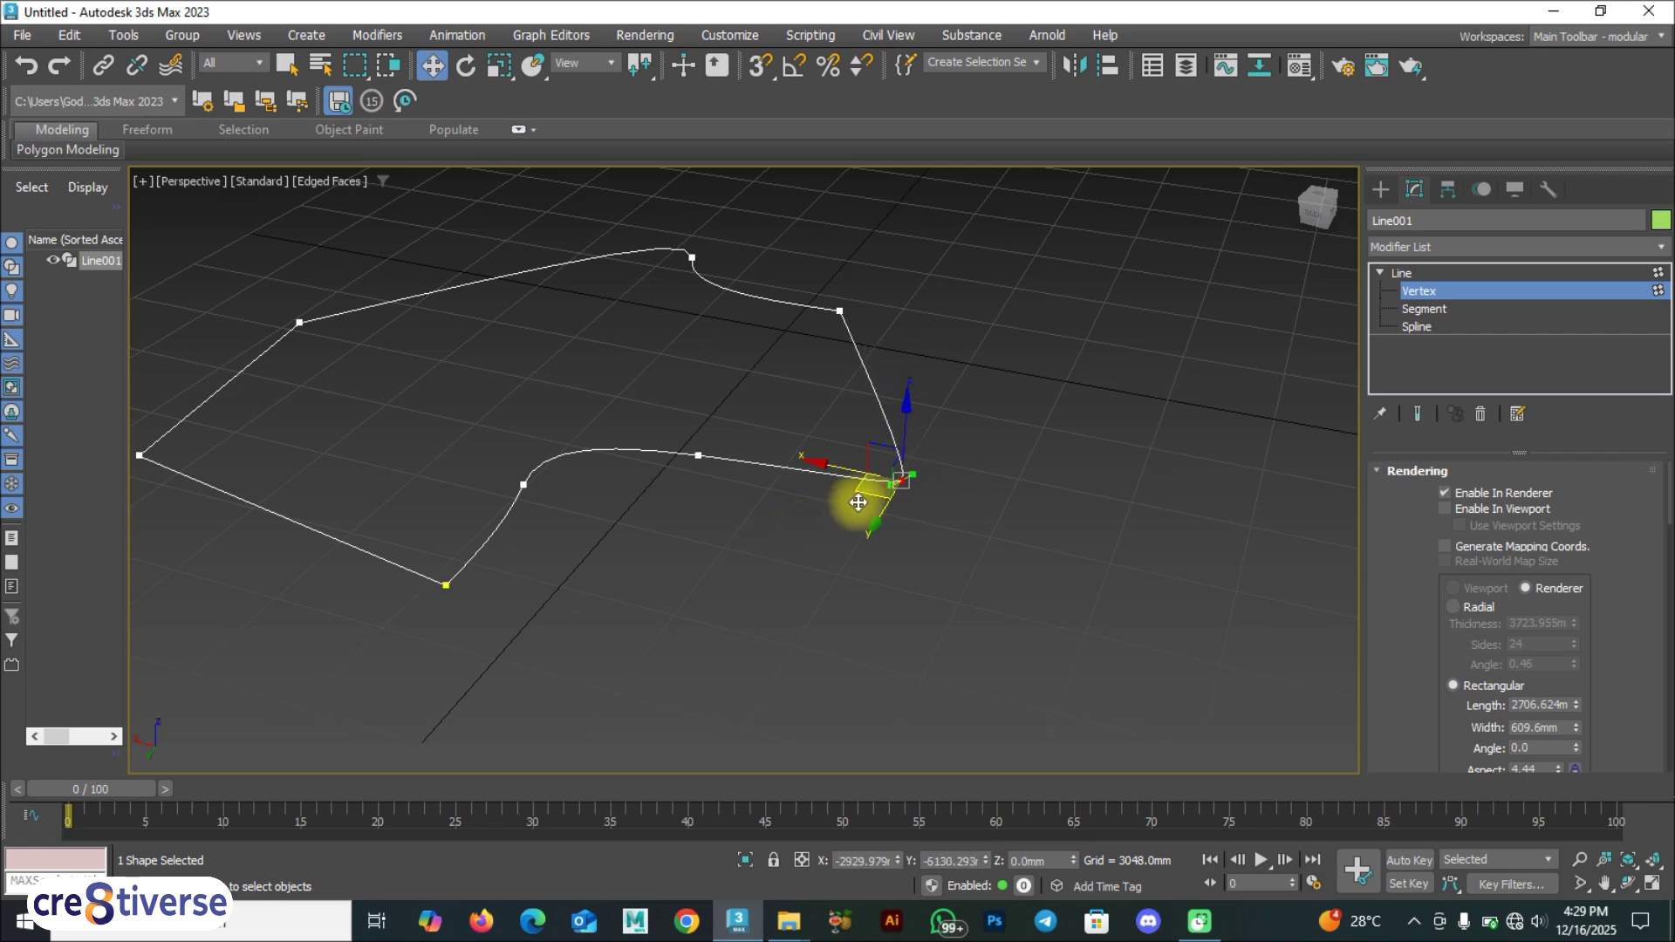
# Tighten the curve at the vertex beside the spline's first vertex by pulling its Bezier handle in towards it.
pyautogui.keyDown('alt'); pyautogui.moveTo(550, 487); pyautogui.dragTo(869, 535, button='middle'); pyautogui.keyUp('alt')
pyautogui.click(1069, 493)
pyautogui.moveTo(984, 500); pyautogui.dragTo(1040, 494)
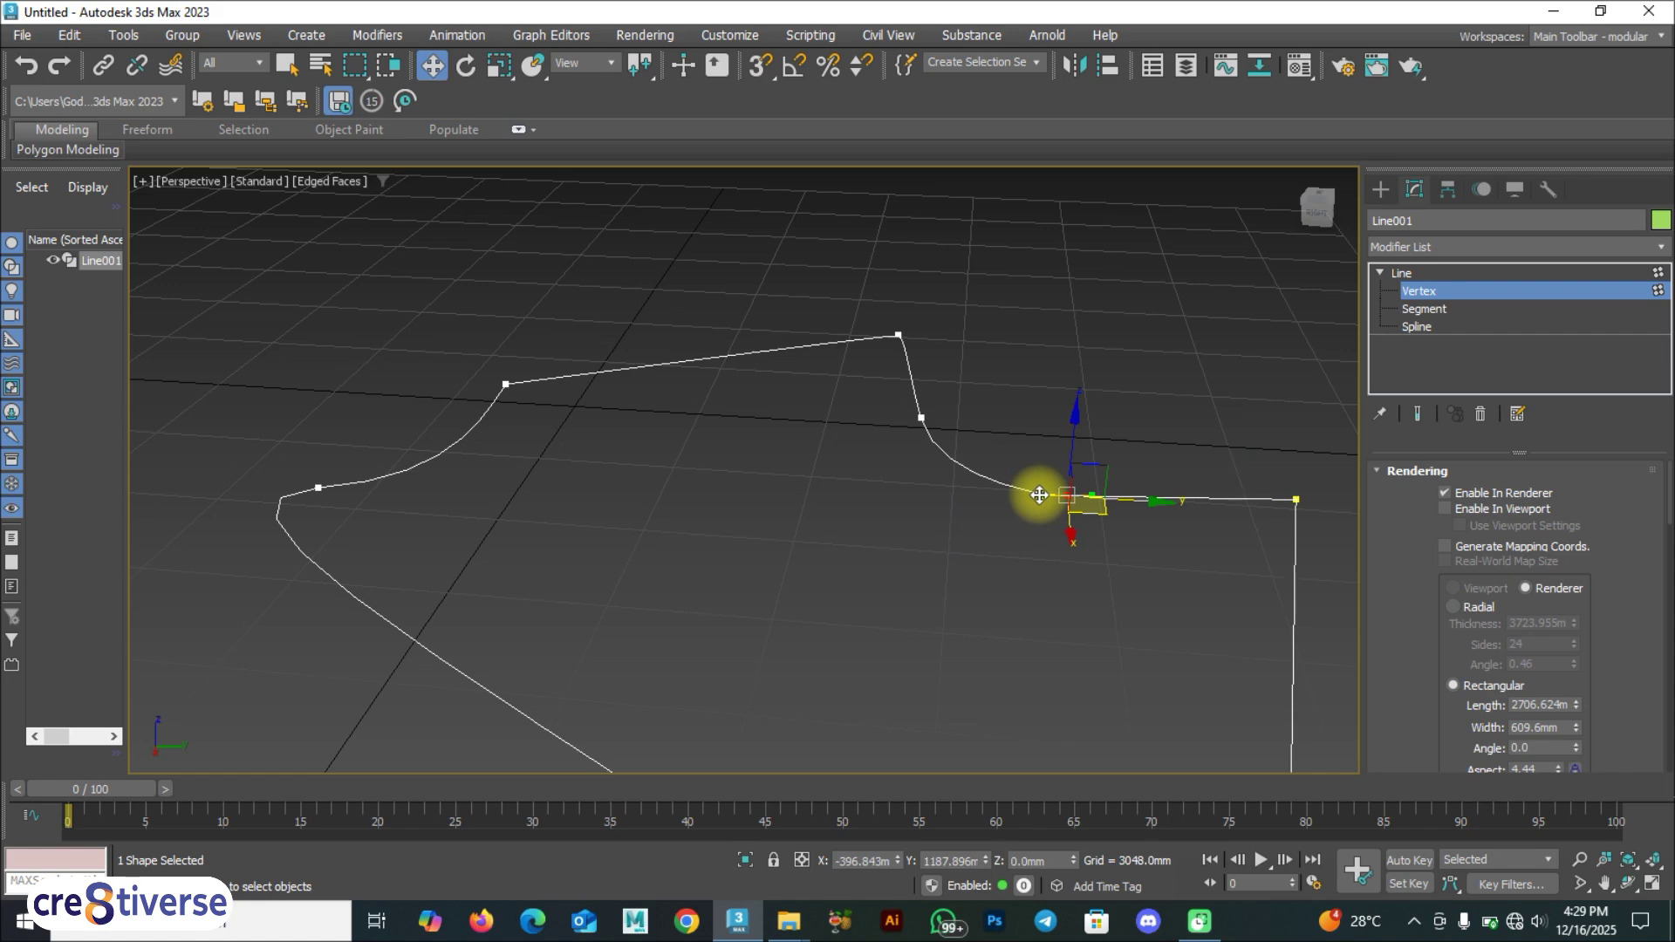
# Fillet the corner vertex where the long curved side meets the straight side, rounding it with a large radius.
pyautogui.keyDown('alt'); pyautogui.moveTo(1149, 595); pyautogui.dragTo(684, 535, button='middle'); pyautogui.keyUp('alt')
pyautogui.click(615, 594)
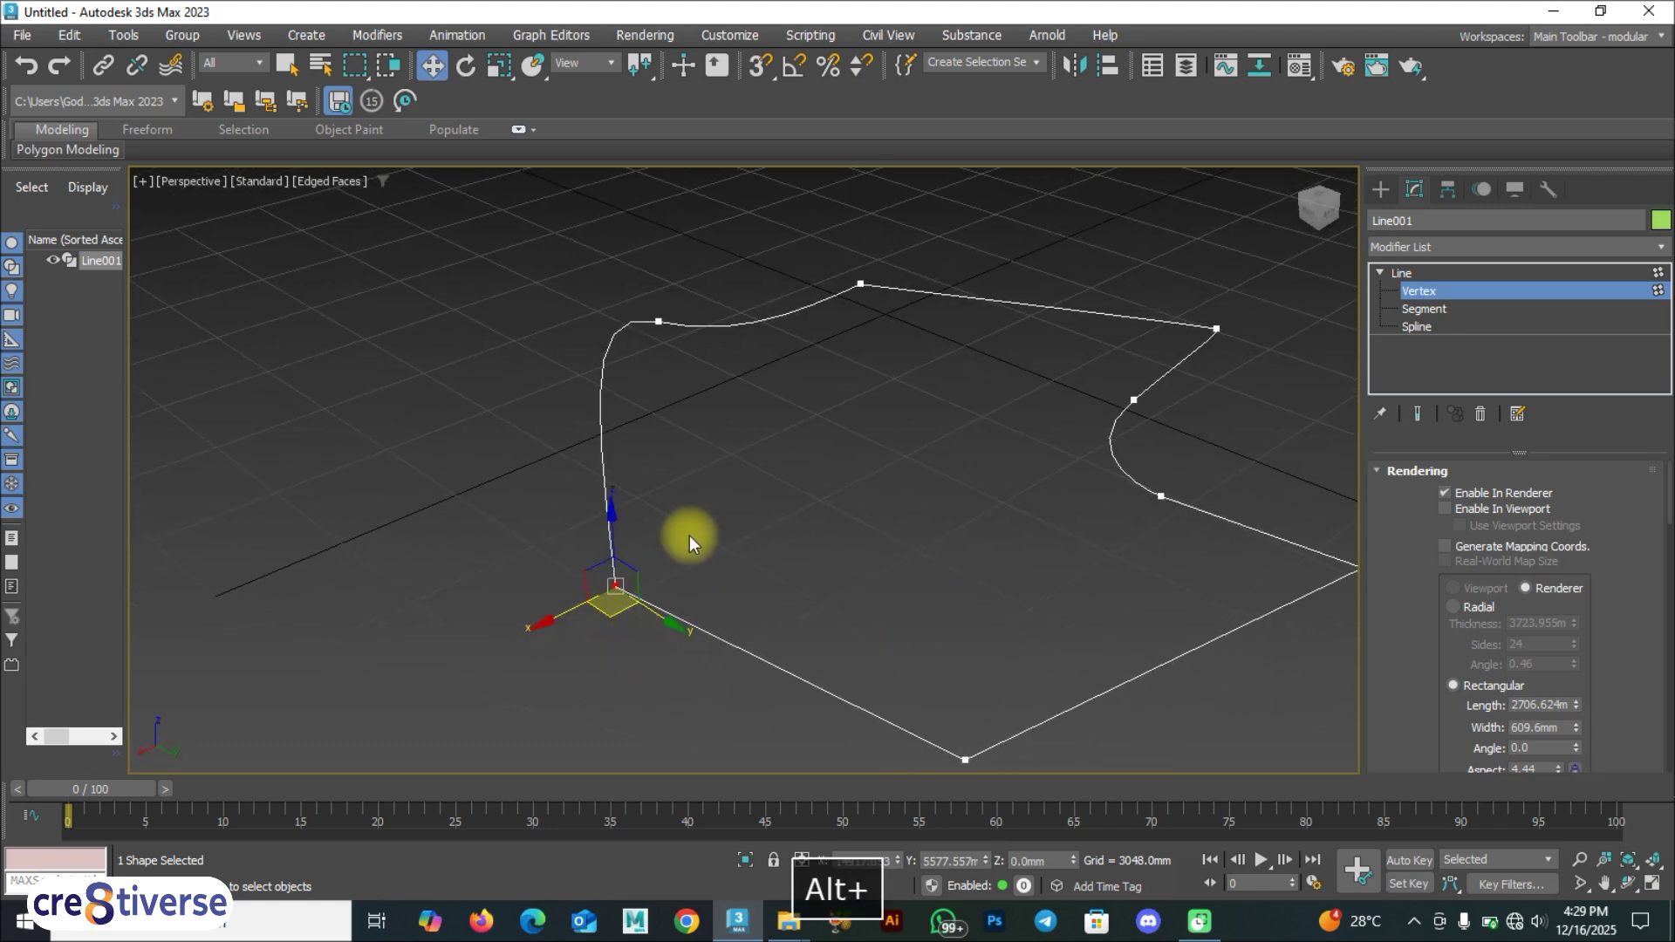
pyautogui.click(677, 618)
pyautogui.keyDown('alt'); pyautogui.moveTo(677, 617); pyautogui.dragTo(574, 570, button='middle'); pyautogui.keyUp('alt')
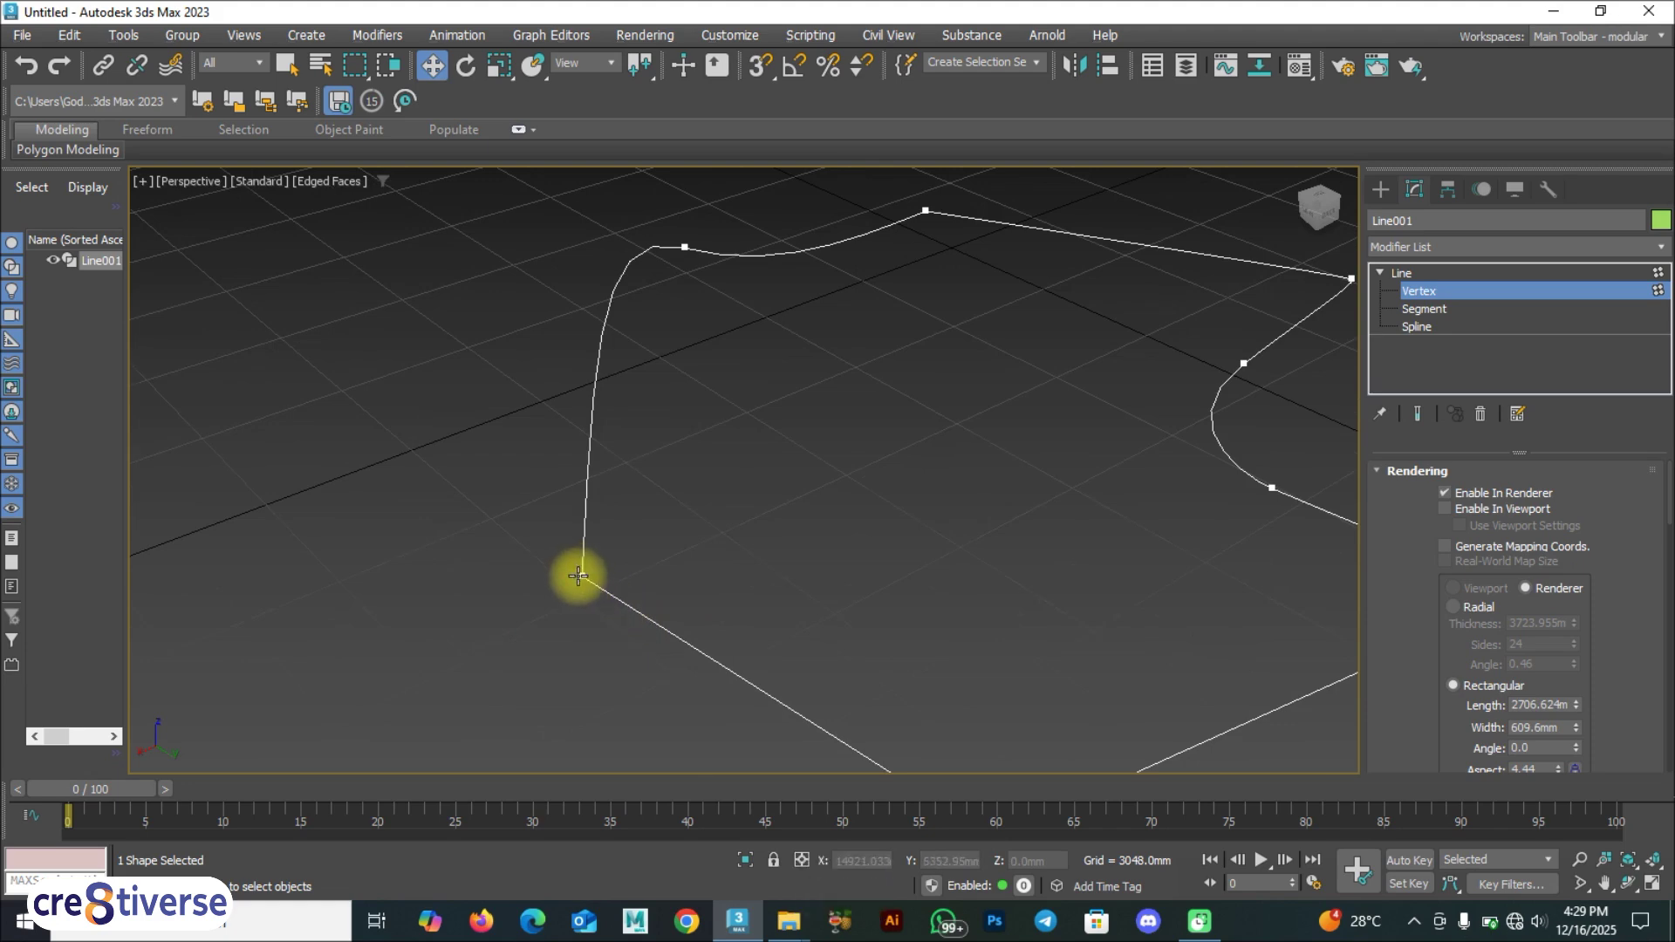
pyautogui.click(582, 577)
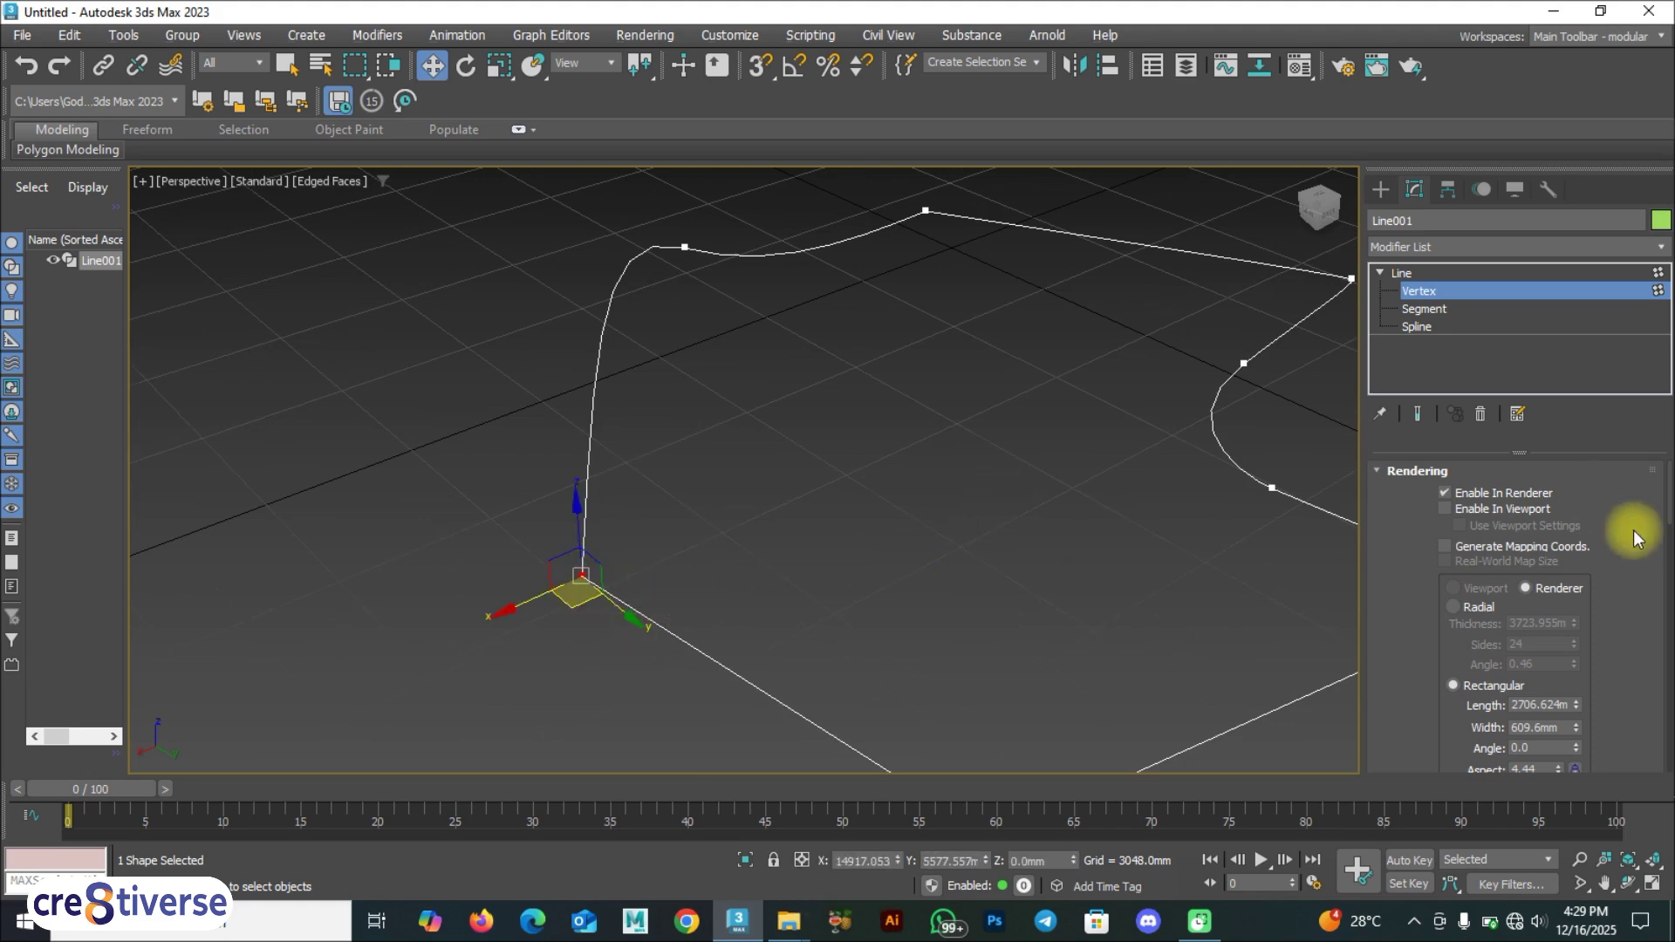
pyautogui.scroll(-10, 1657, 572)
pyautogui.moveTo(1670, 666)
pyautogui.mouseDown()
pyautogui.moveTo(1665, 769)
pyautogui.moveTo(1668, 447)
pyautogui.moveTo(1667, 685)
pyautogui.moveTo(1645, 677)
pyautogui.mouseUp()
pyautogui.press('F7')
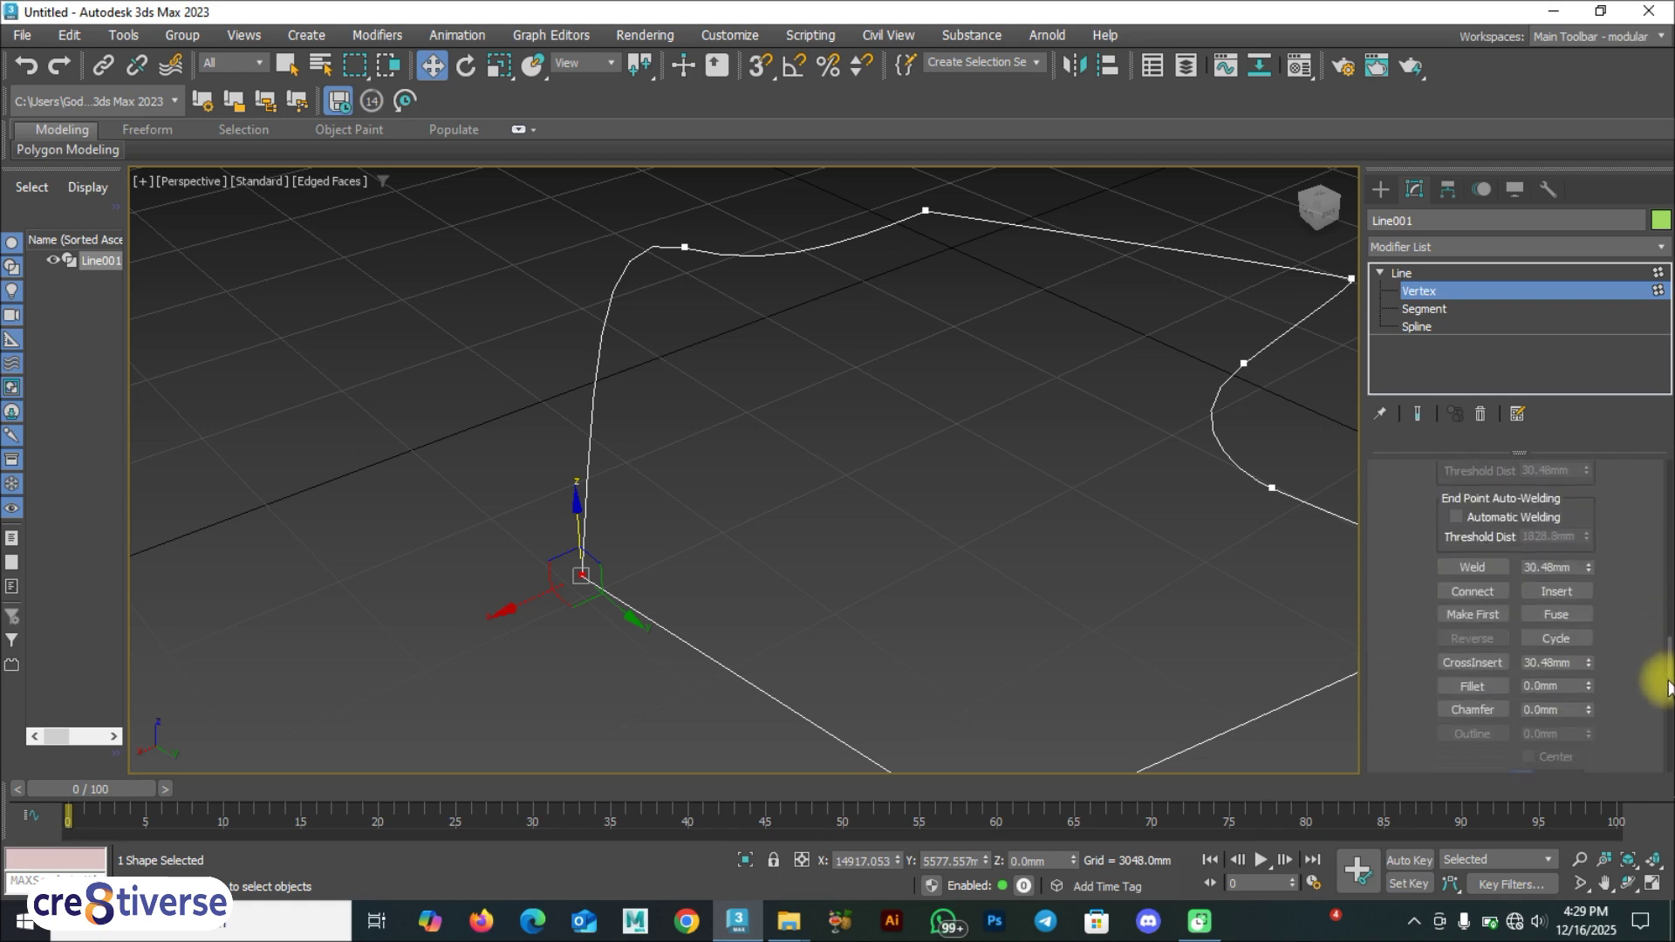
pyautogui.press('F7')
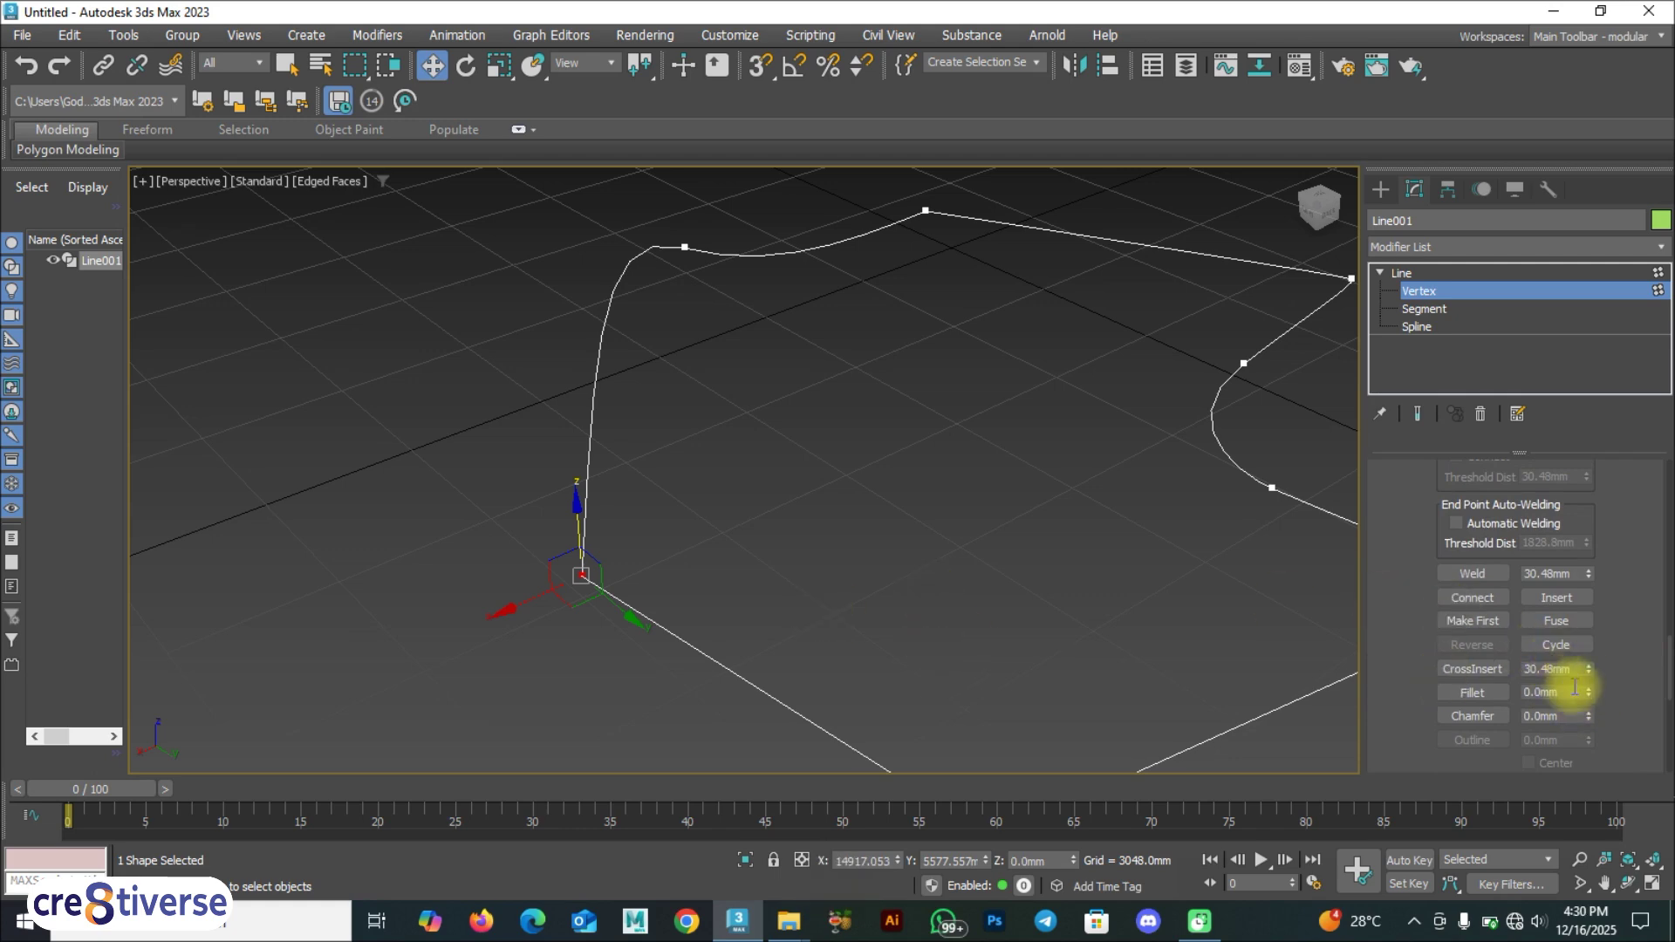
pyautogui.moveTo(1588, 694); pyautogui.dragTo(1584, 678)
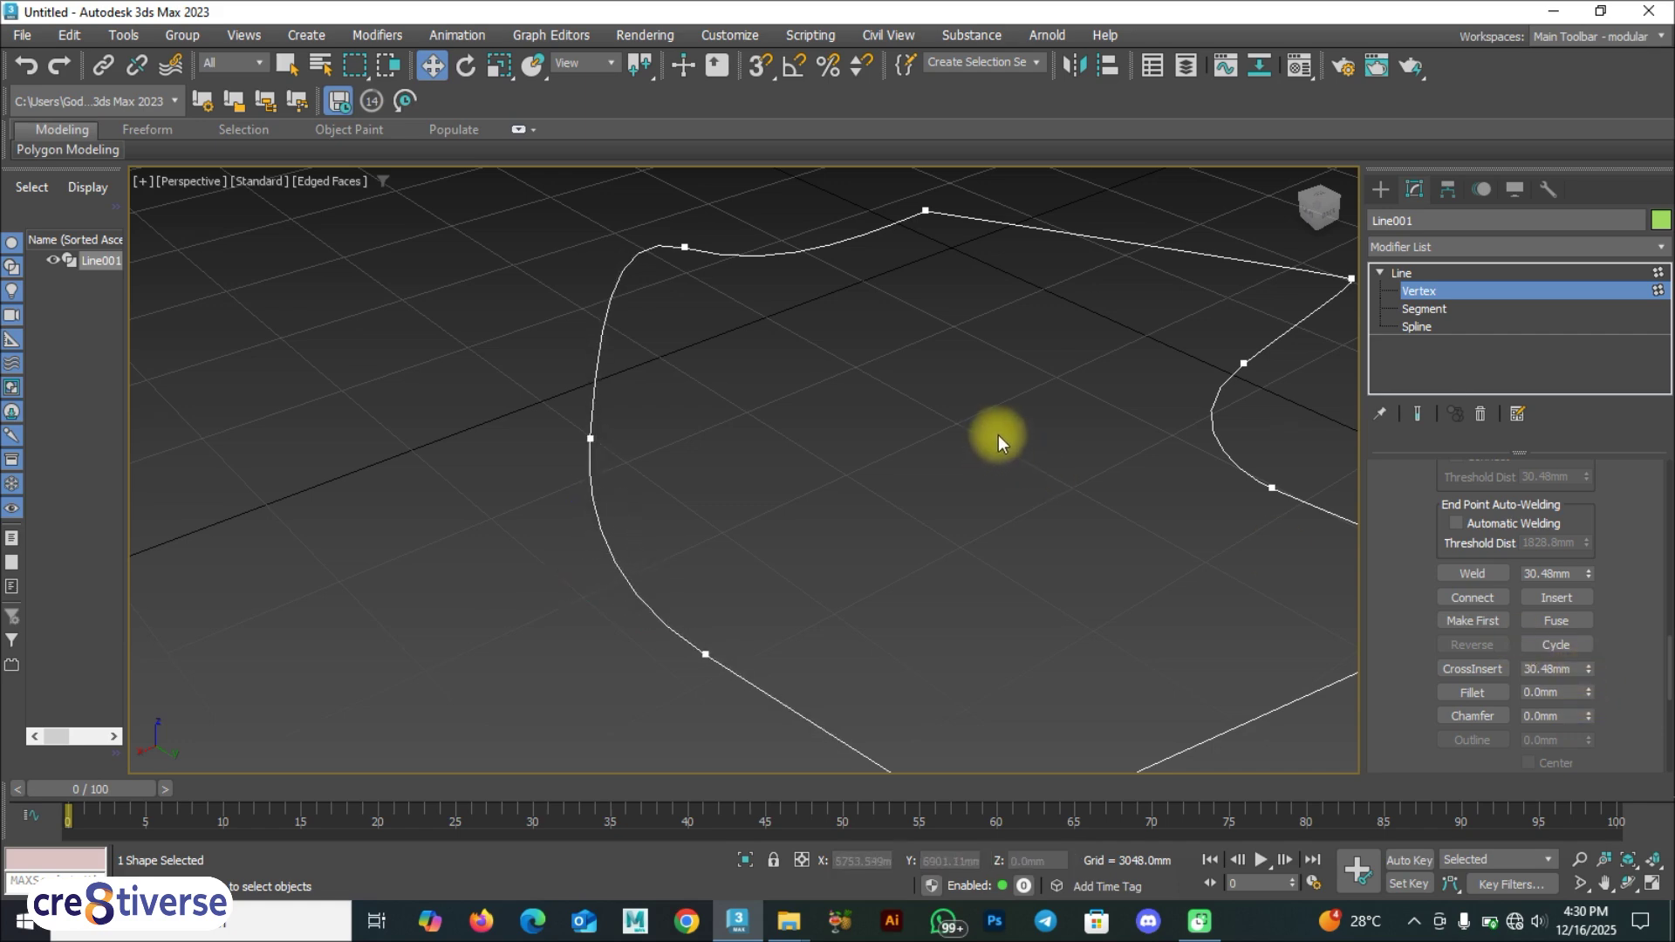
# Chamfer the vertex between the S-shaped curve and the straight edge leading to the sharp corner.
pyautogui.click(925, 211)
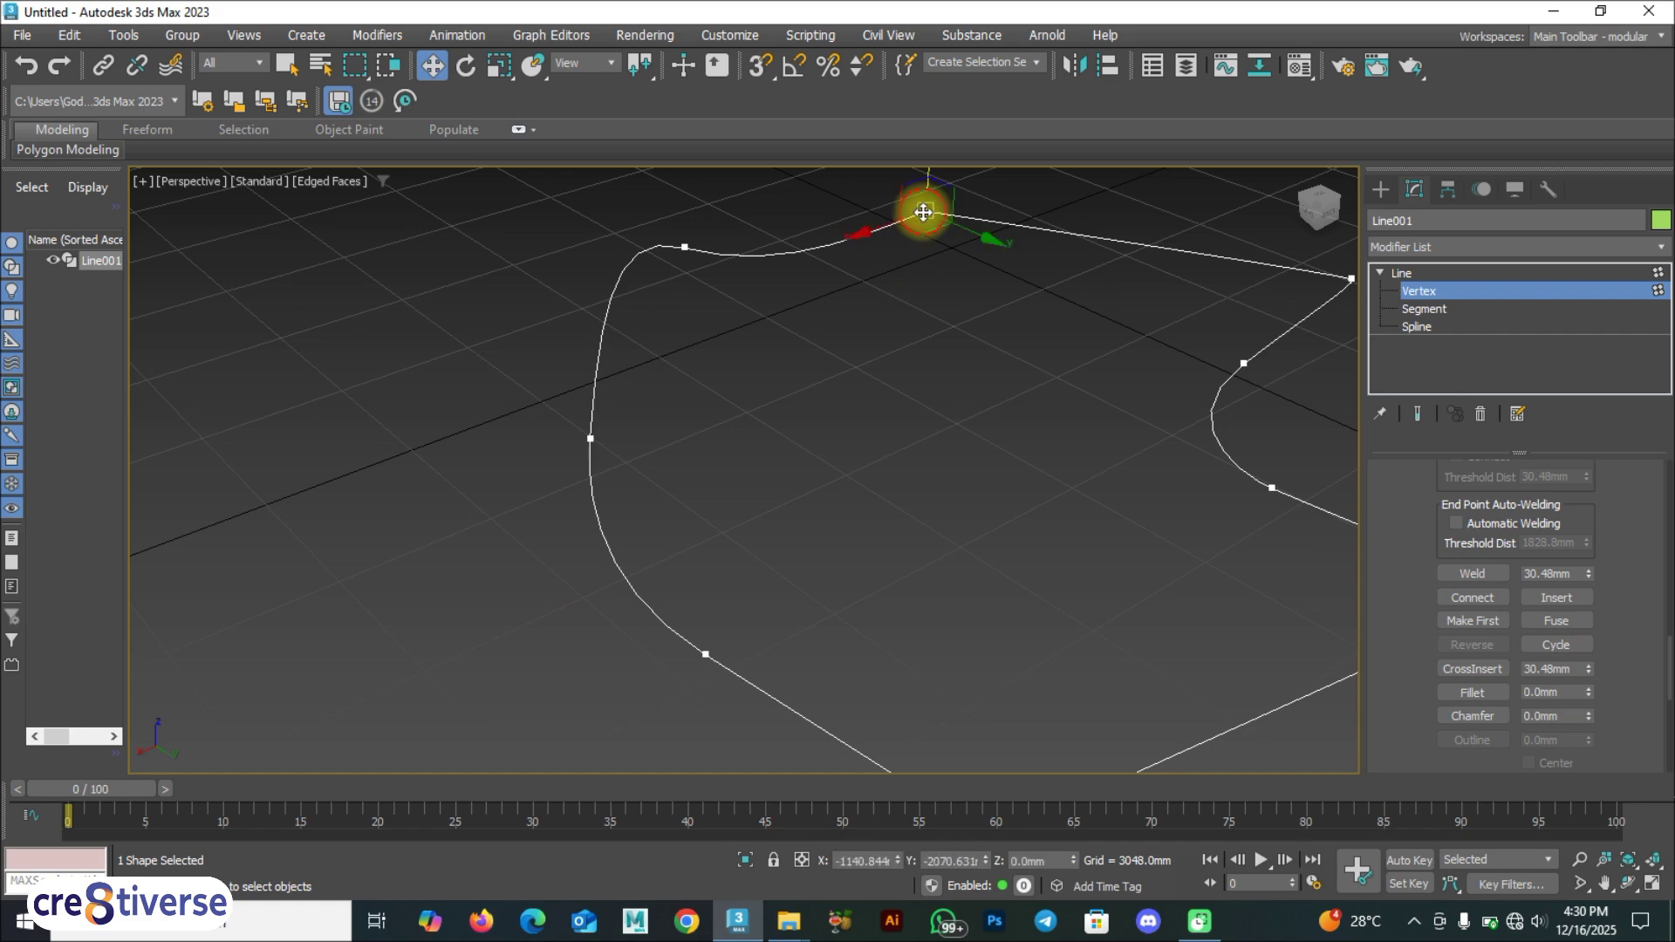
pyautogui.scroll(-1, 1590, 687)
pyautogui.press('F9')
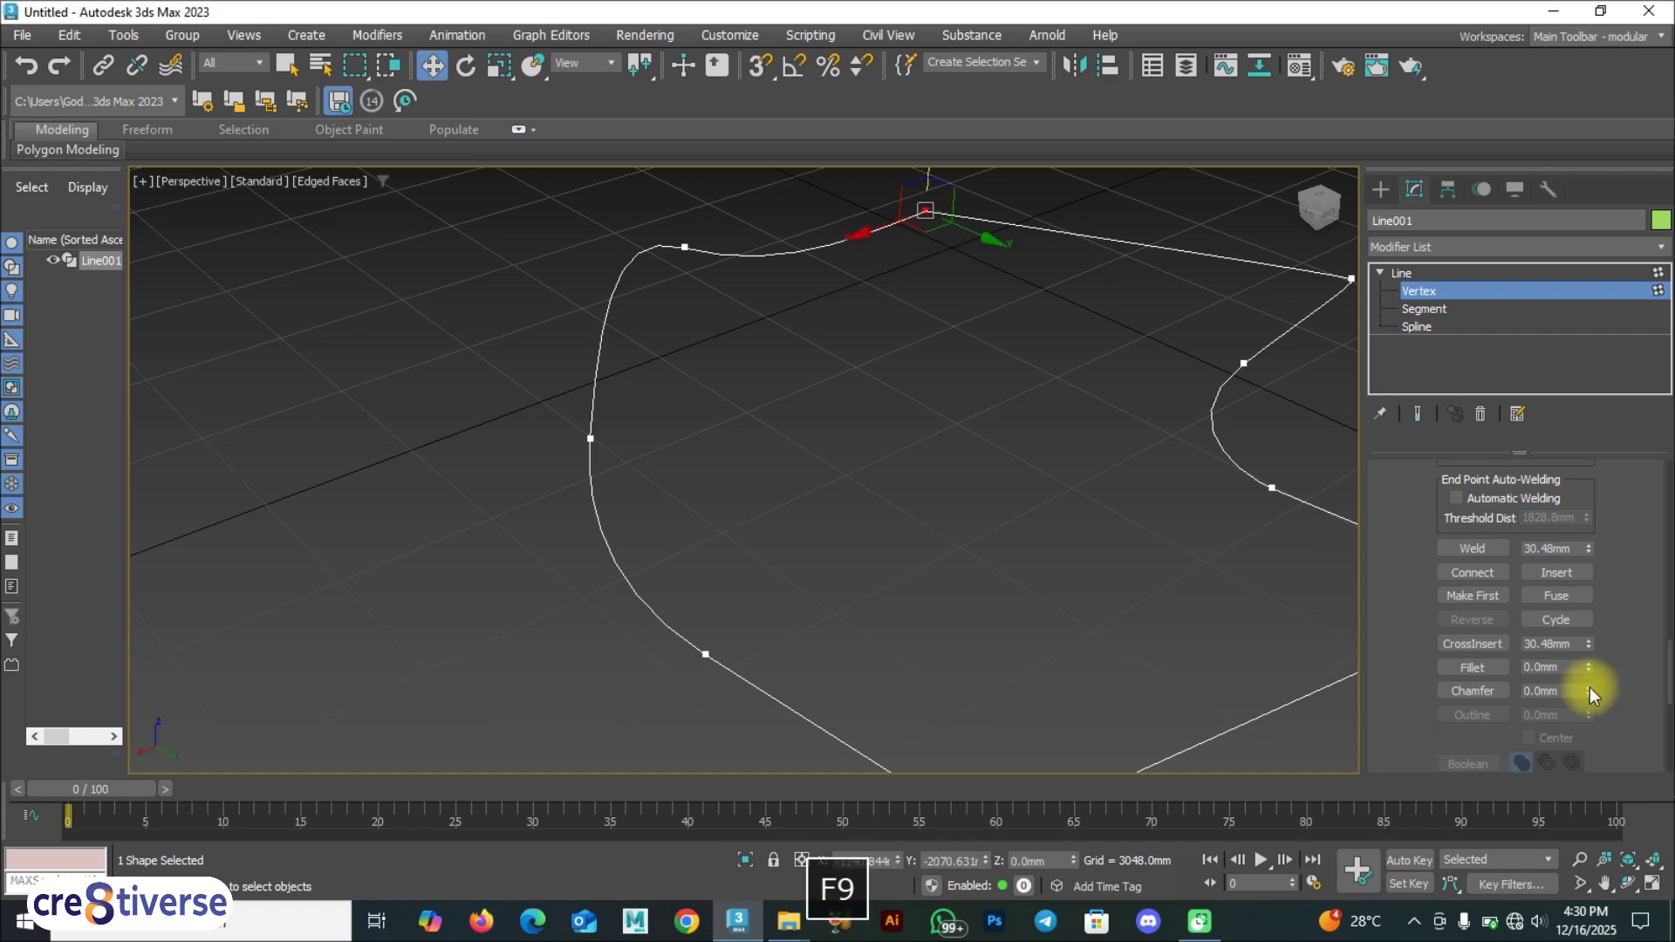
pyautogui.moveTo(1589, 690)
pyautogui.mouseDown()
pyautogui.moveTo(1587, 663)
pyautogui.moveTo(1591, 689)
pyautogui.mouseUp()
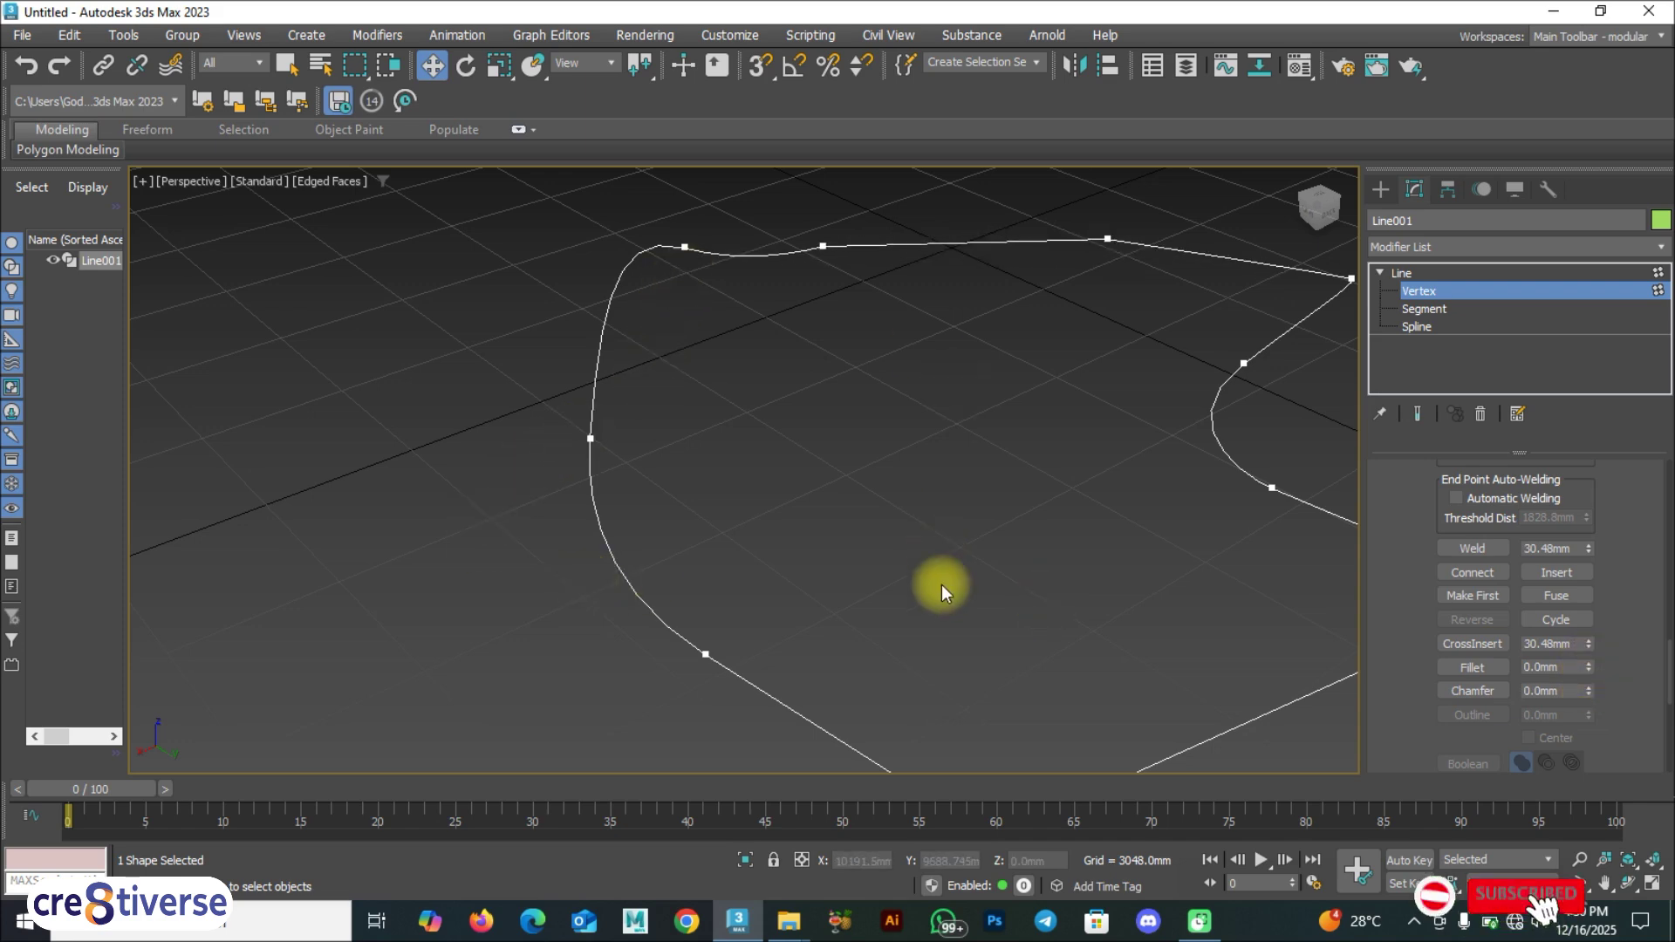
# Leave Vertex level and return to the Line's top level.
pyautogui.keyDown('alt'); pyautogui.moveTo(940, 584); pyautogui.dragTo(934, 640, button='middle'); pyautogui.keyUp('alt')
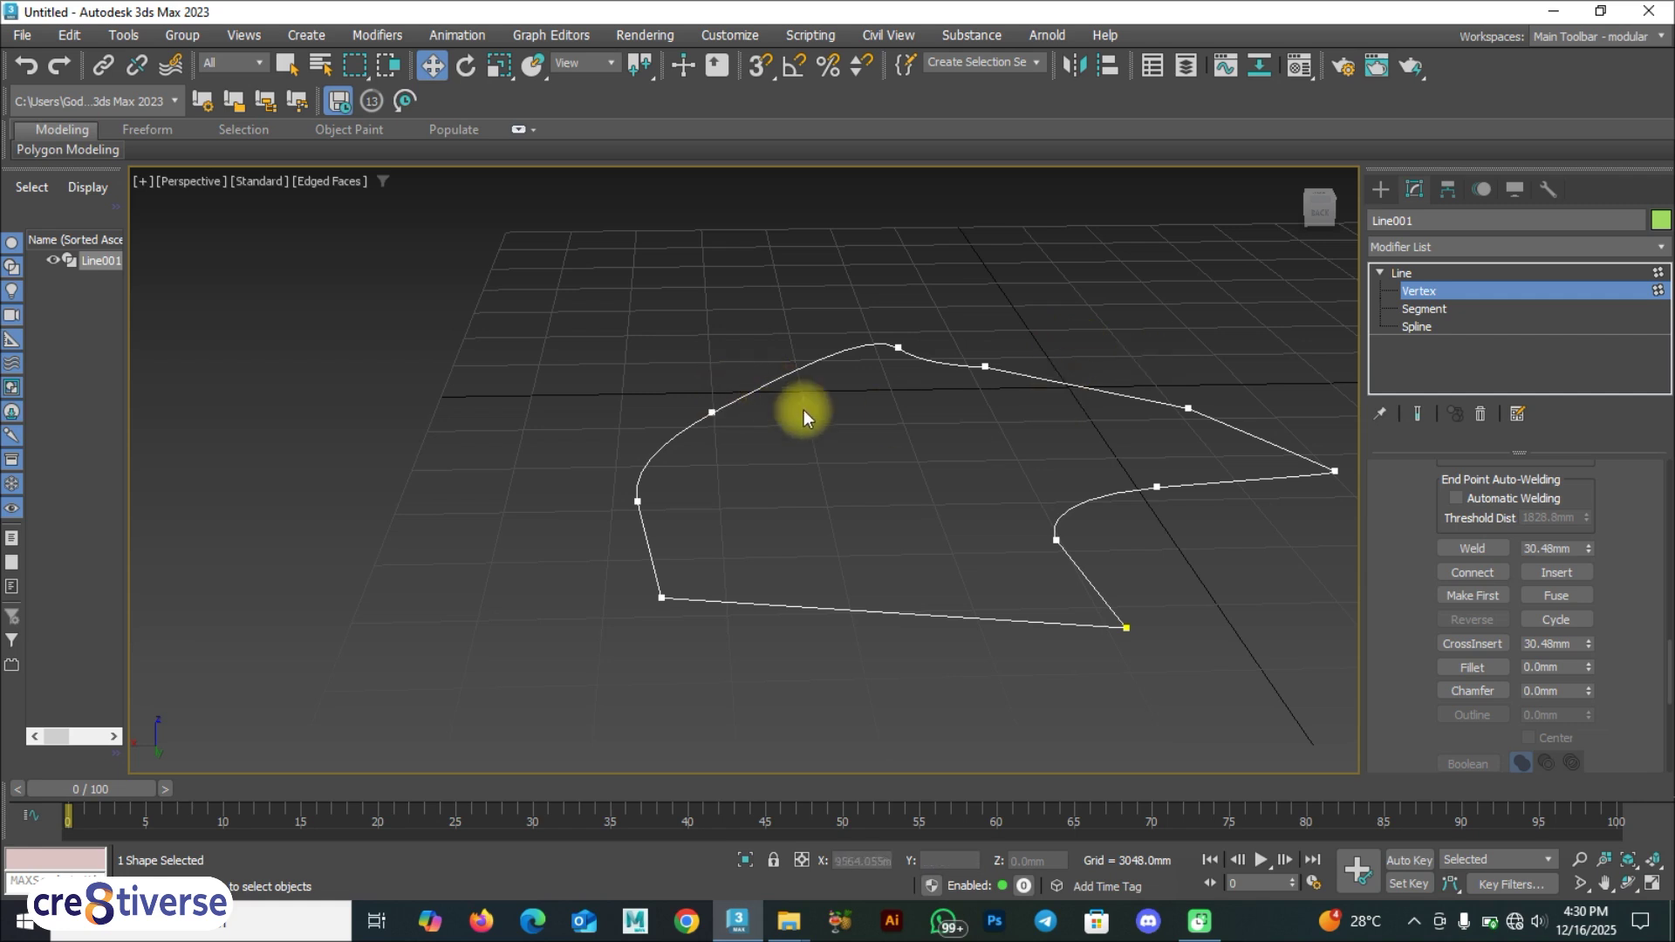
pyautogui.press('w')
pyautogui.rightClick(959, 306)
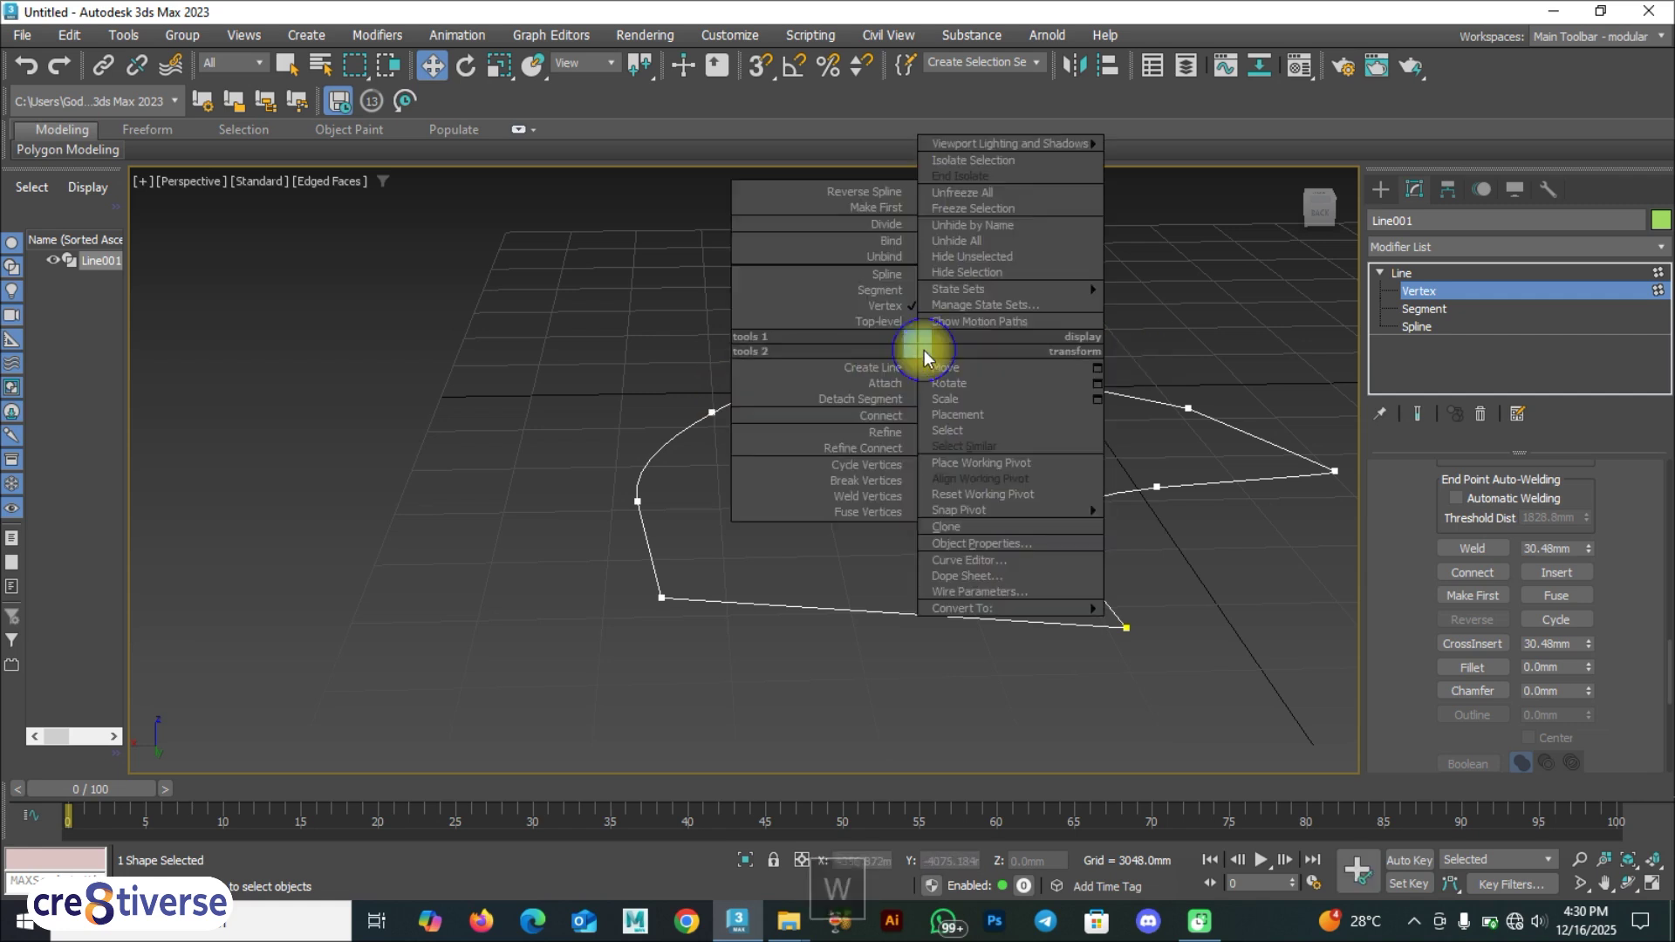
pyautogui.click(1207, 349)
pyautogui.click(1403, 274)
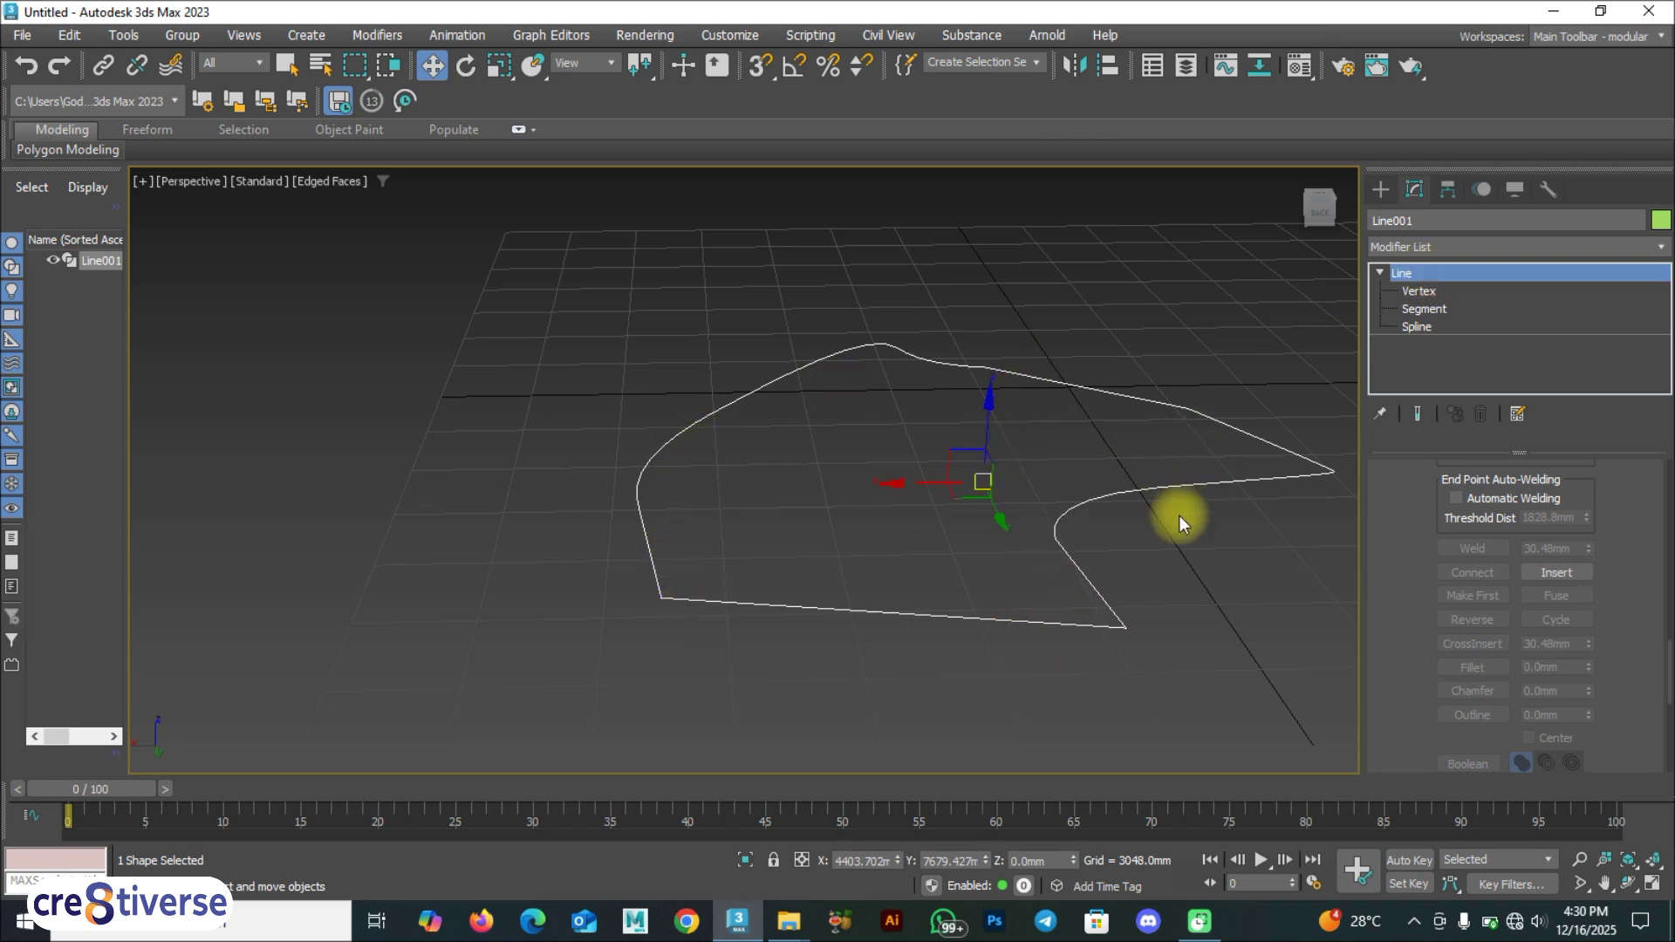
# Enable the line's rectangular rendering in the viewport, inspect the wall-like shape unselected, and select it again.
pyautogui.moveTo(1669, 665); pyautogui.dragTo(1661, 419)
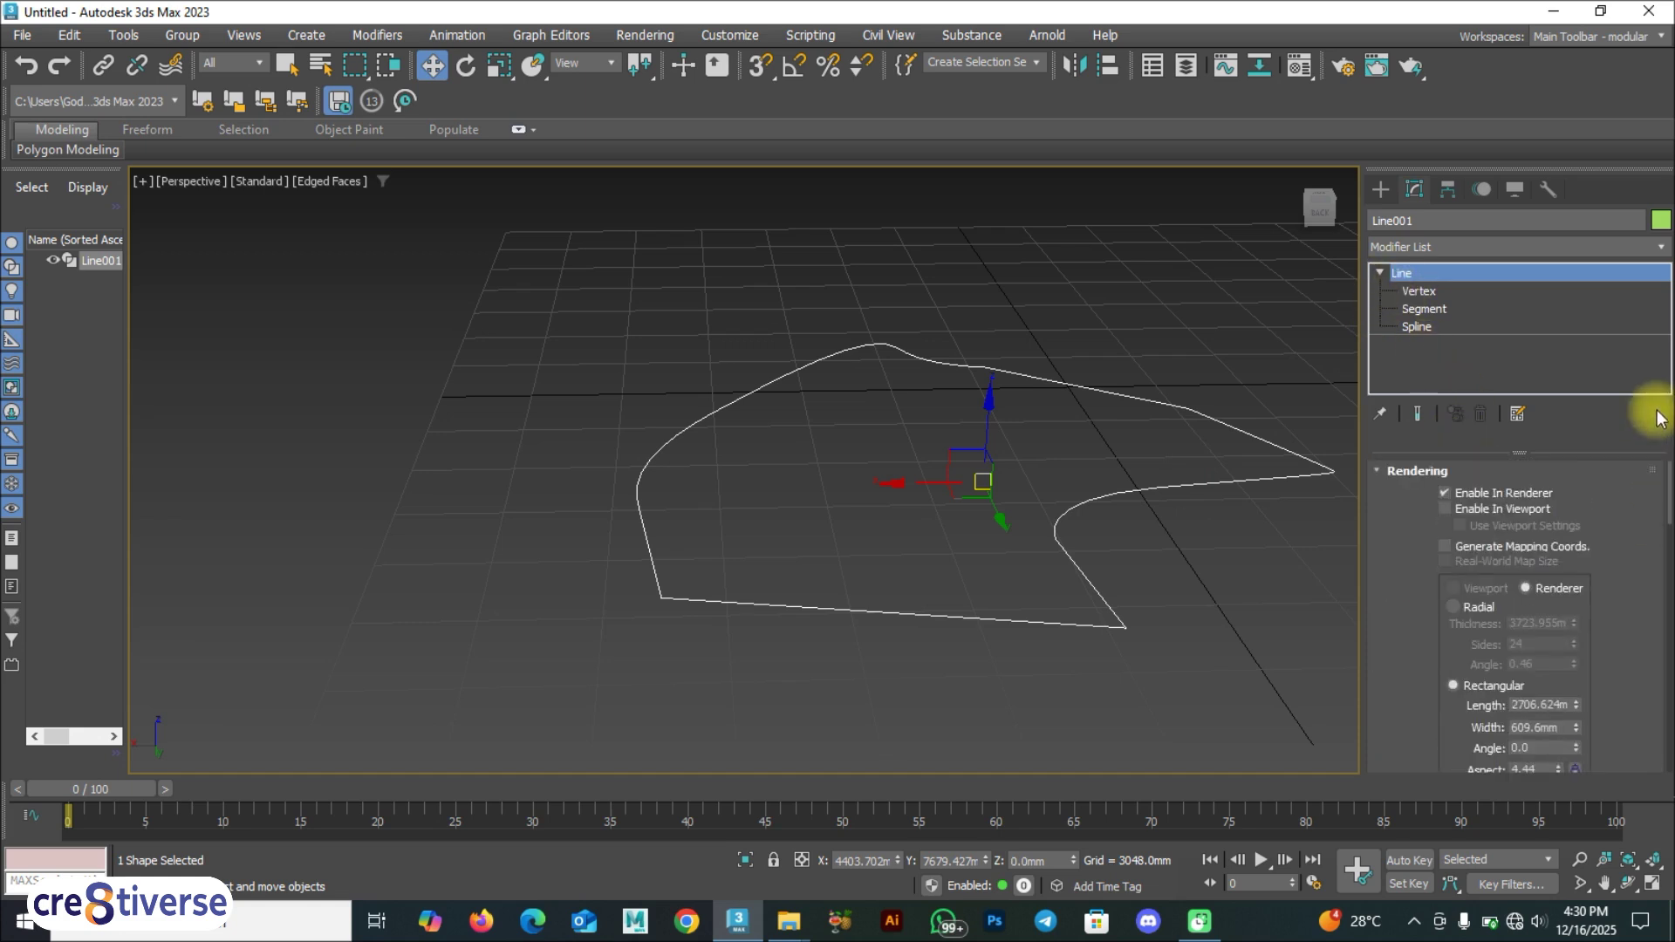
pyautogui.click(1444, 508)
pyautogui.keyDown('alt'); pyautogui.moveTo(1065, 527); pyautogui.dragTo(883, 588, button='middle'); pyautogui.keyUp('alt')
pyautogui.click(988, 609)
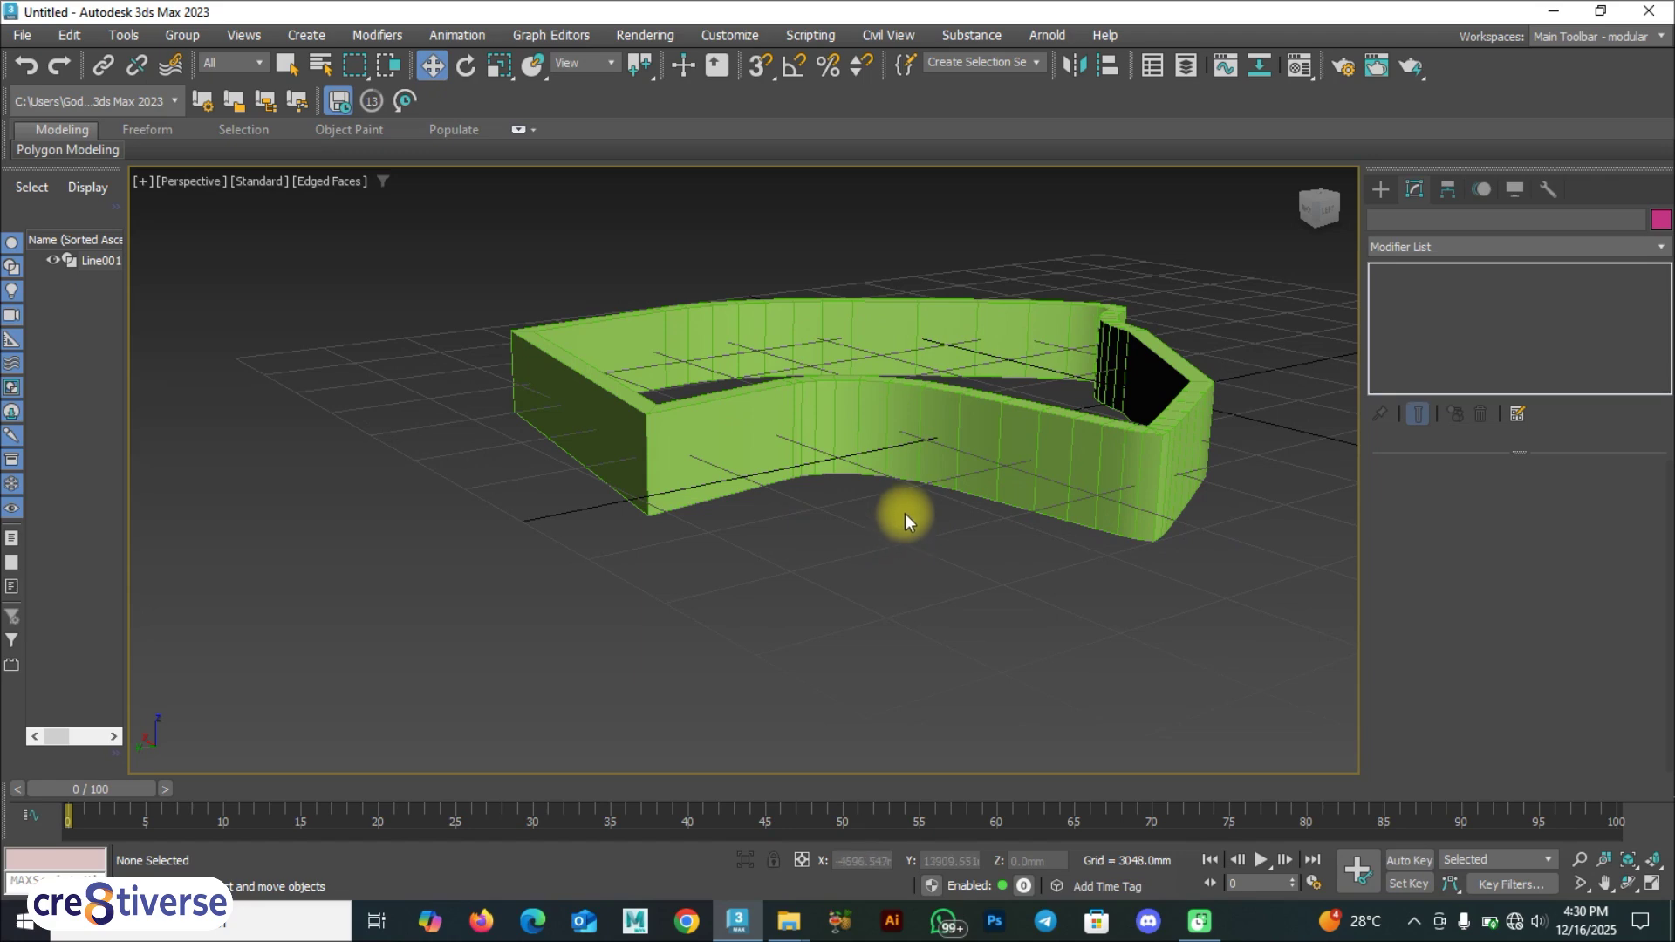
pyautogui.click(832, 419)
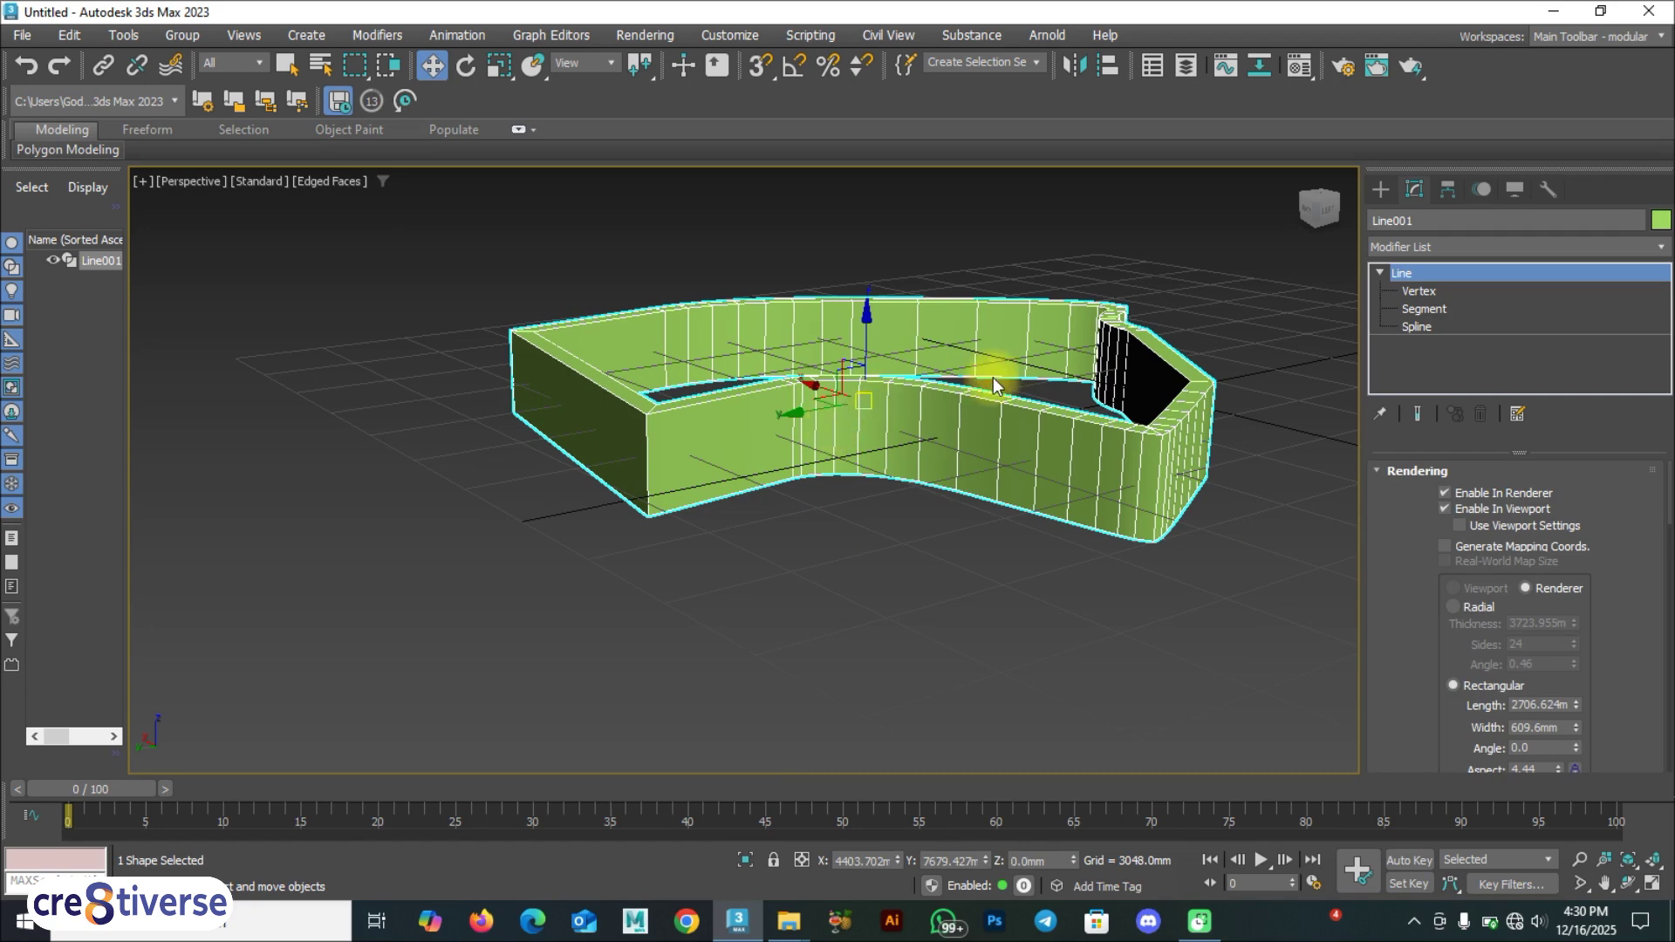
# Switch object creation from splines to geometry and review the available geometry categories, keeping Standard Primitives.
pyautogui.click(1381, 188)
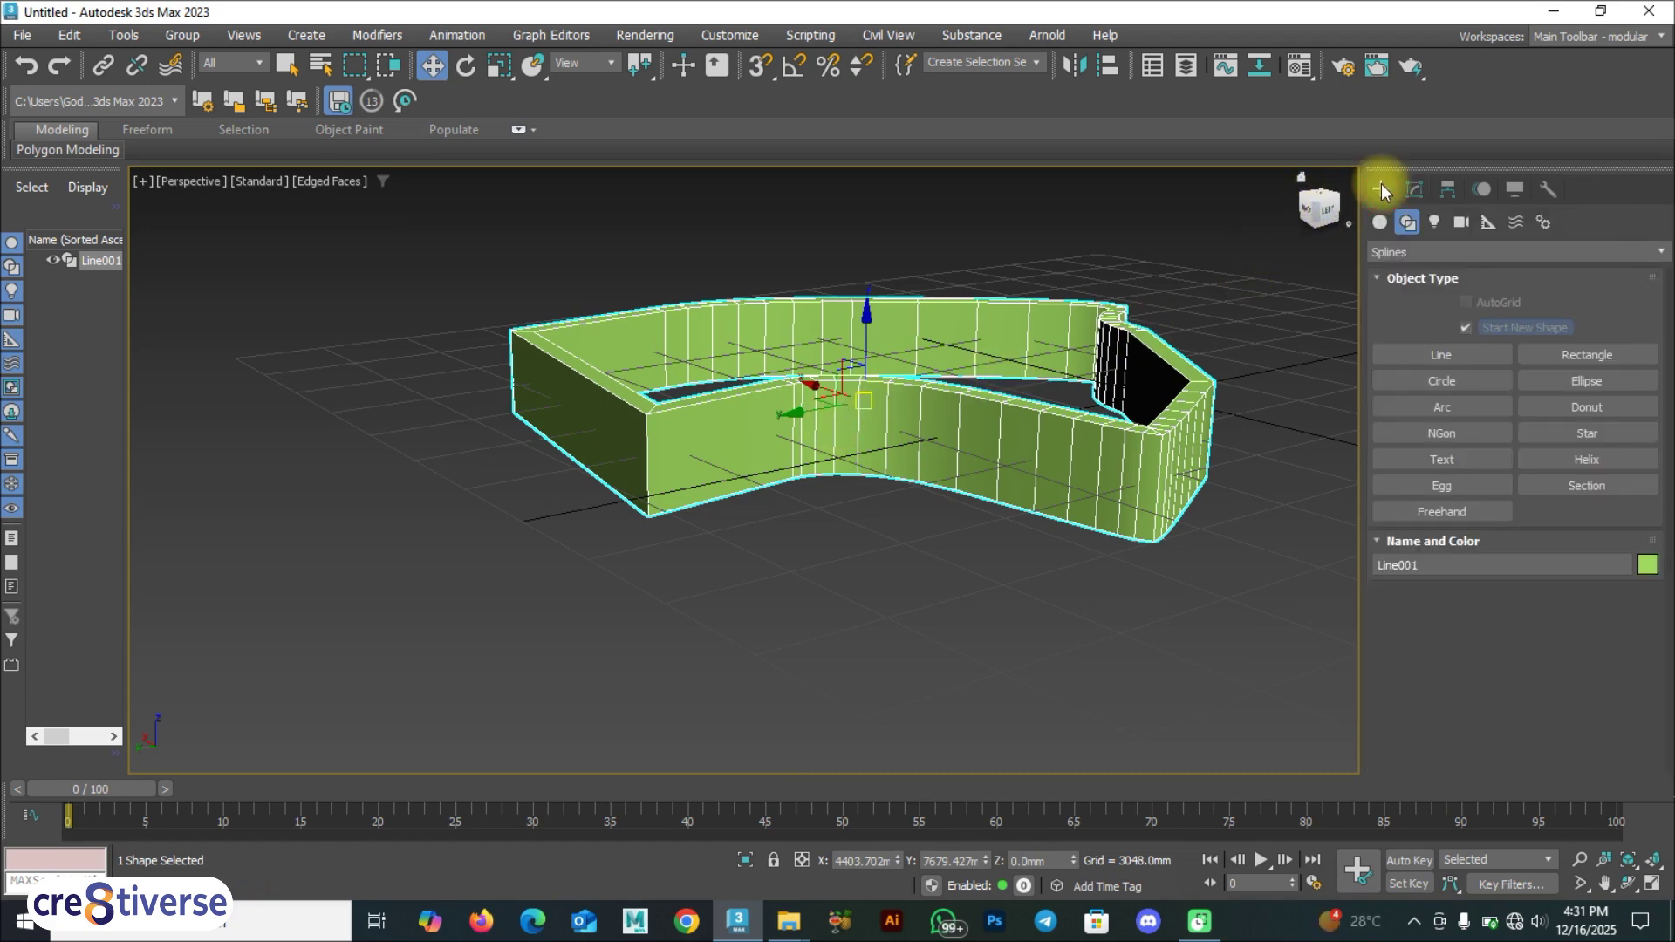
pyautogui.click(1379, 225)
pyautogui.click(1398, 253)
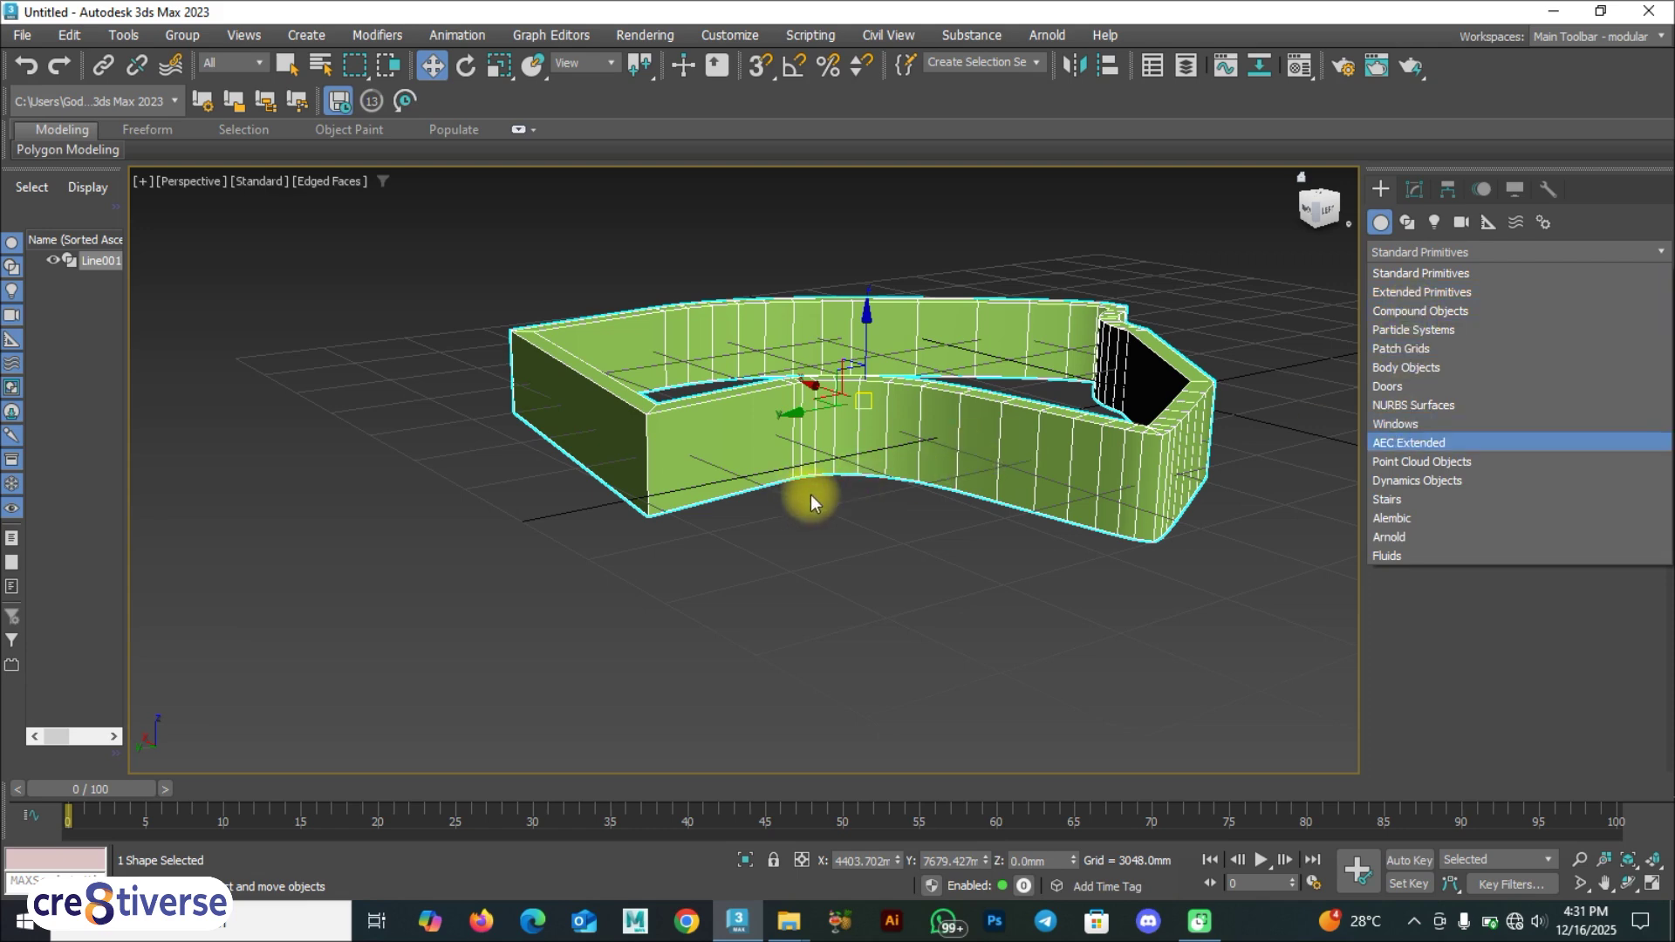
pyautogui.click(902, 436)
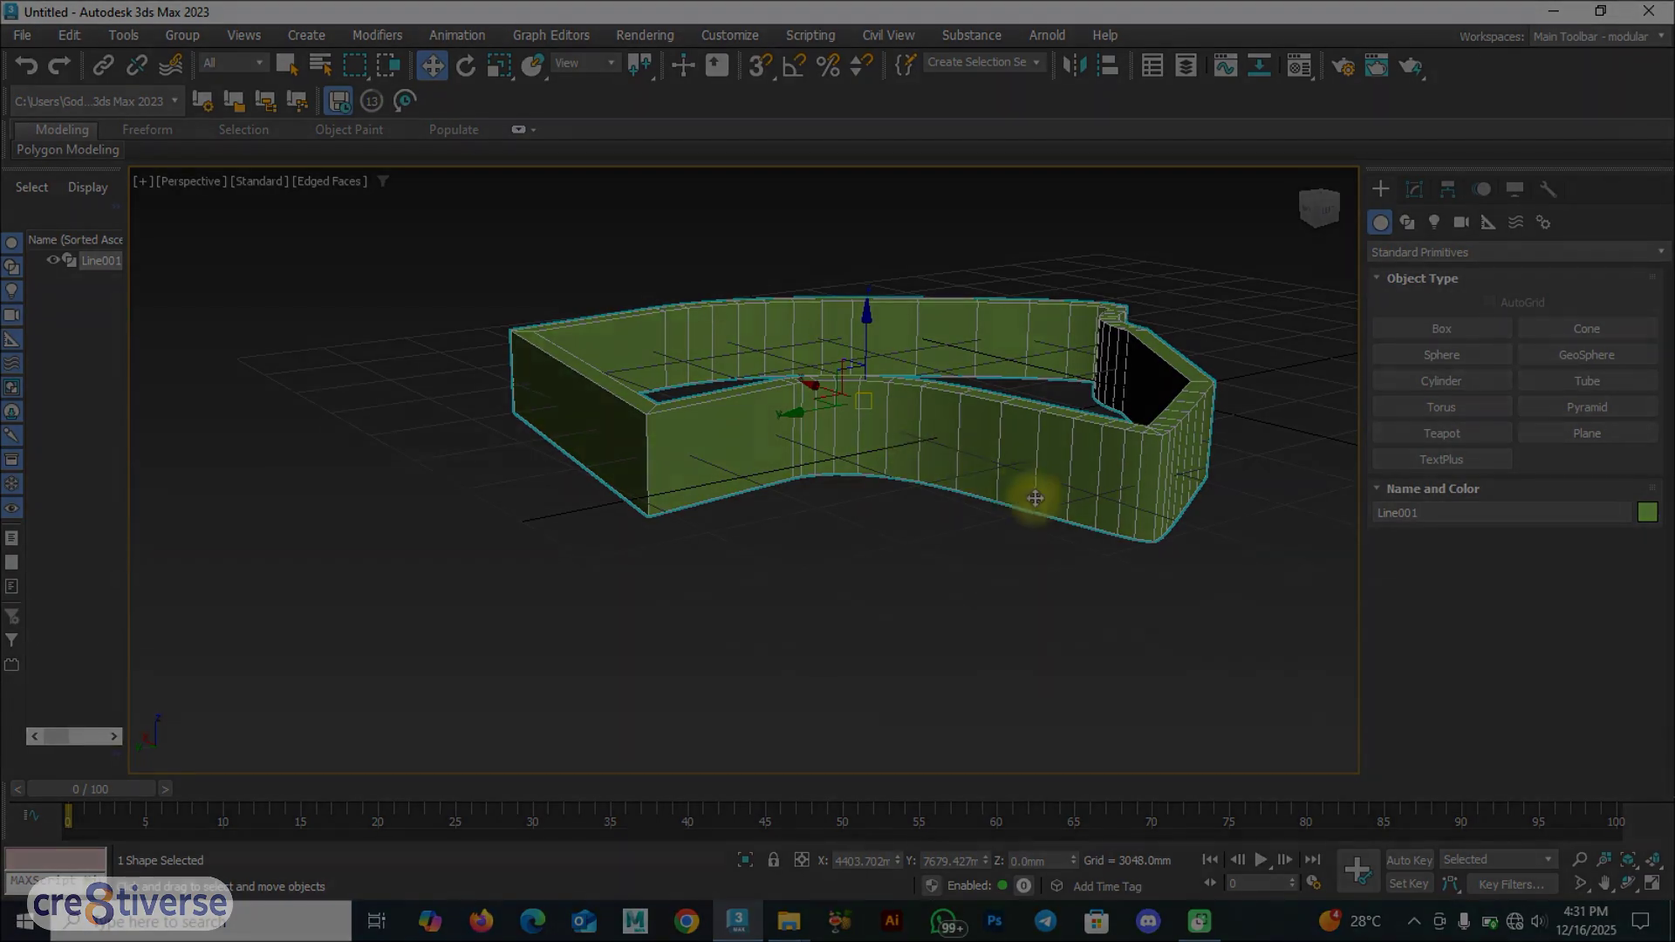